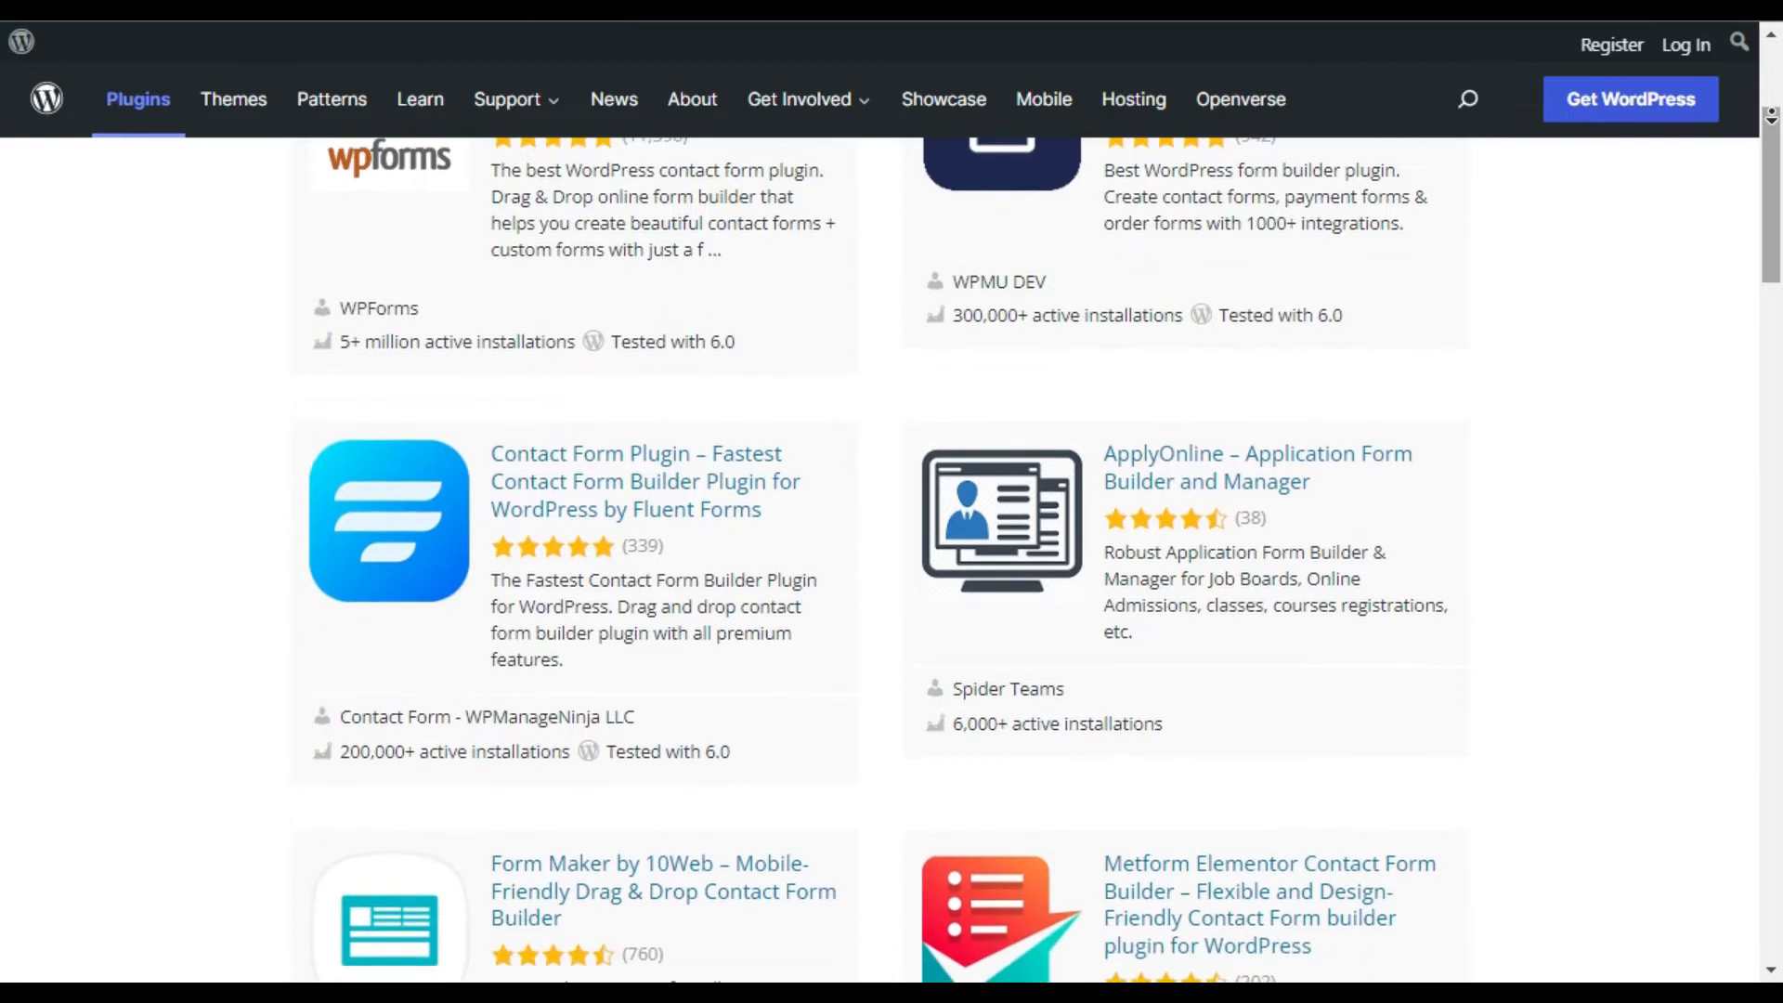
scroll(891, 557, down, 3)
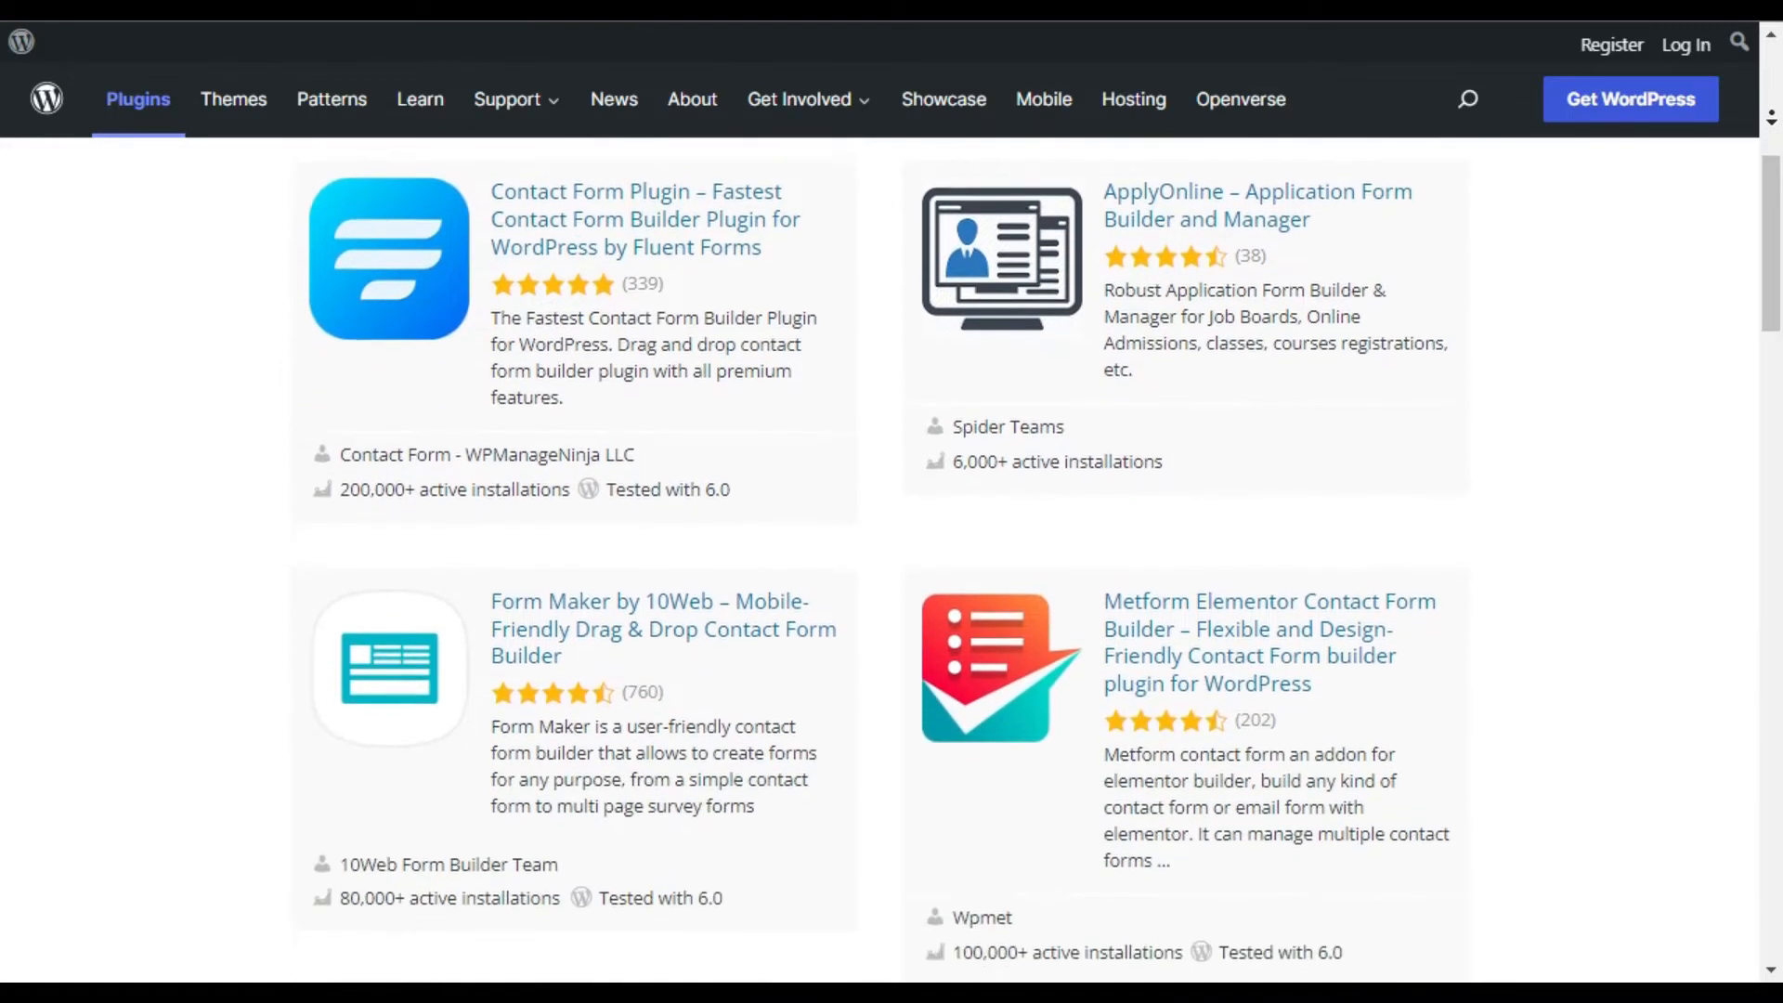
scroll(892, 557, down, 3)
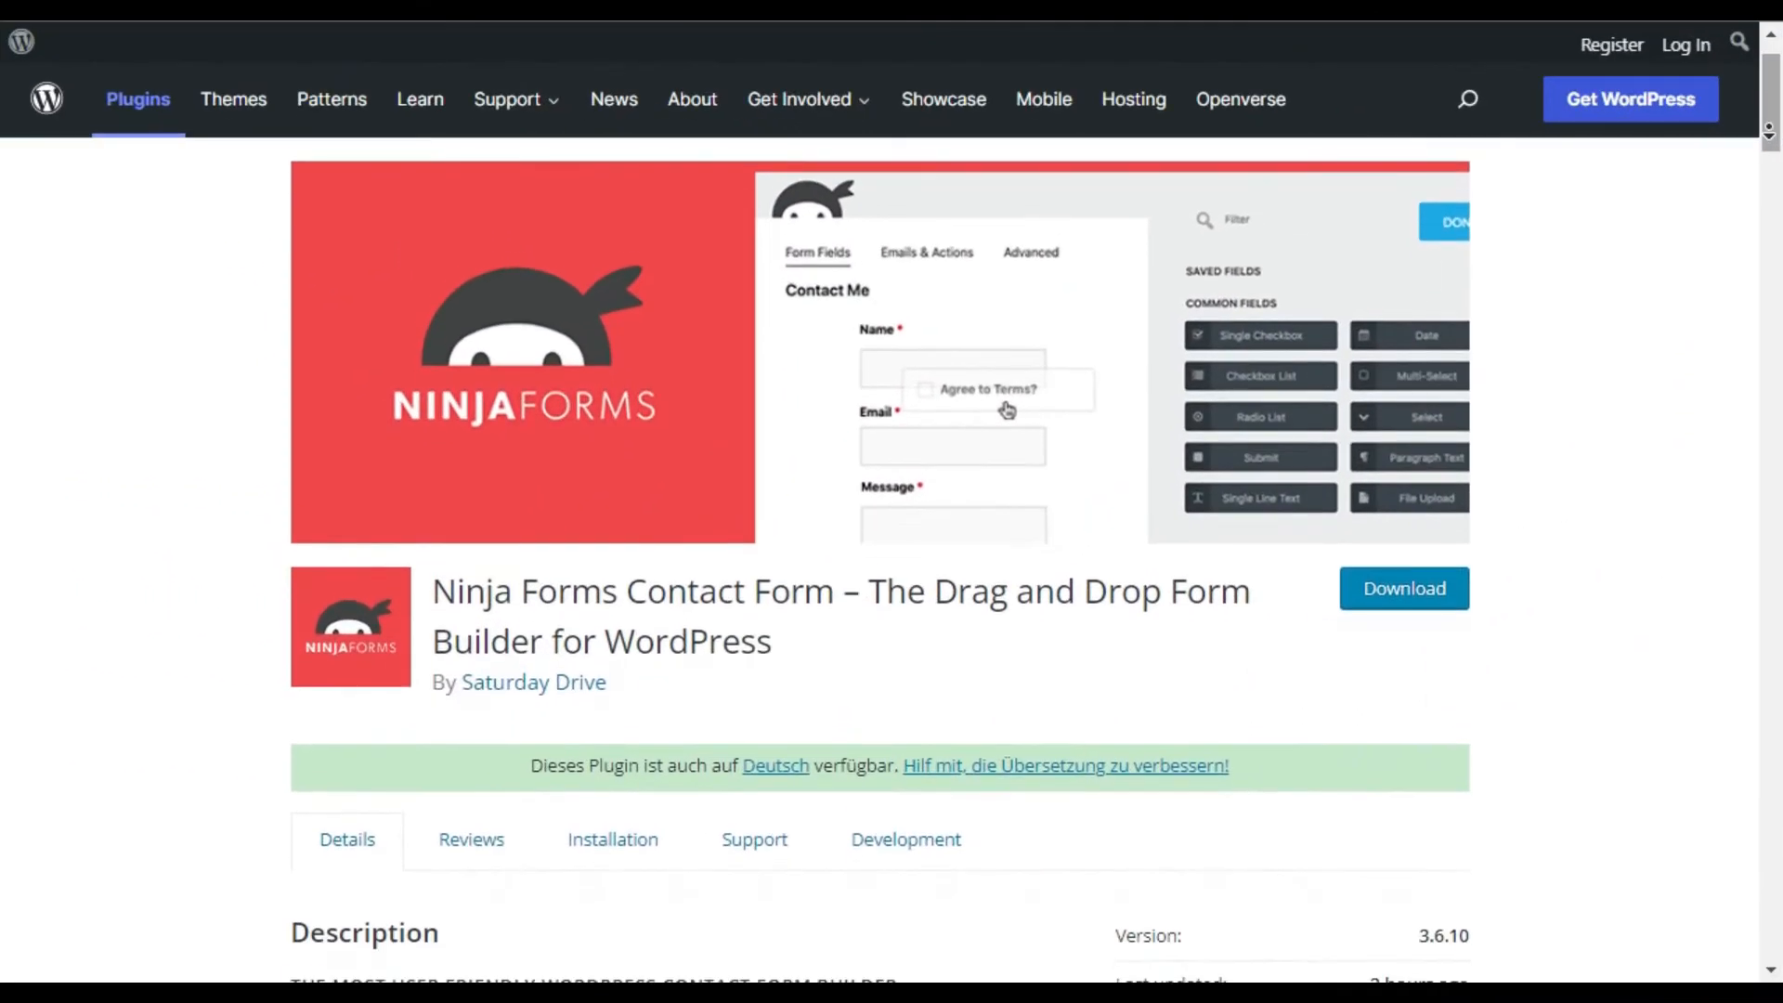
scroll(631, 478, down, 2)
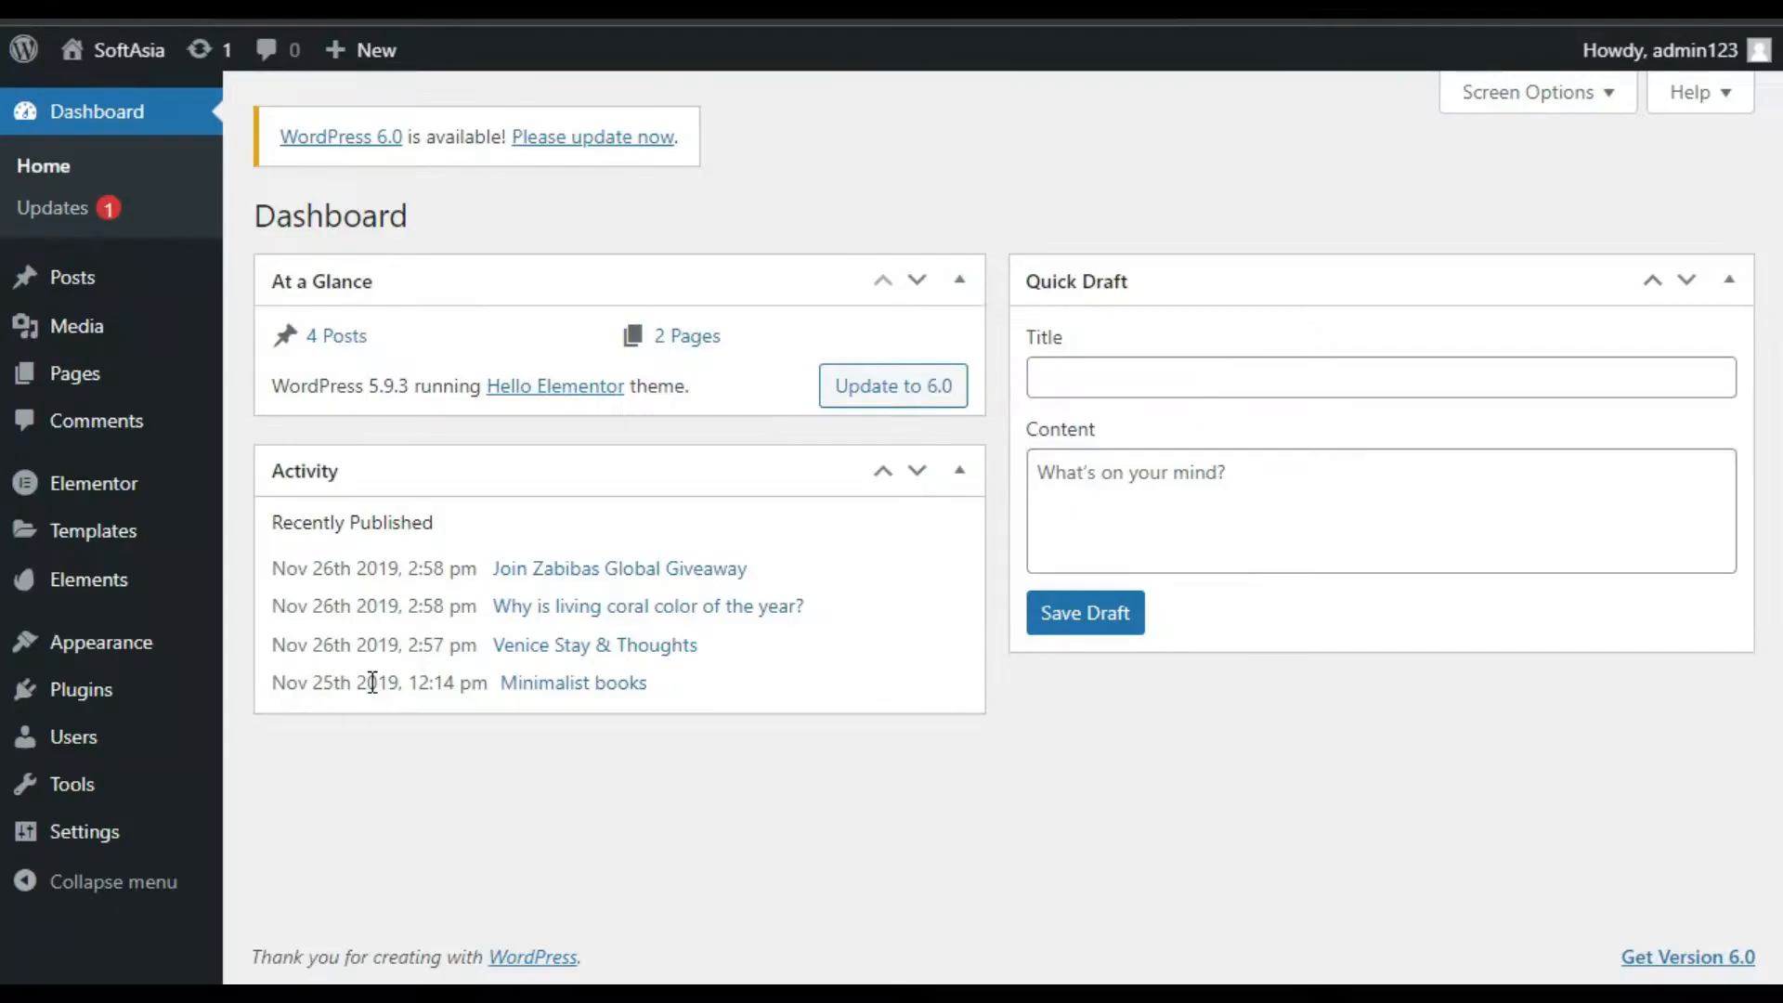
Search the plugins available to add for "Ninja forms", and install and activate the Ninja Forms Contact Form plugin.
mouse_move(42, 701)
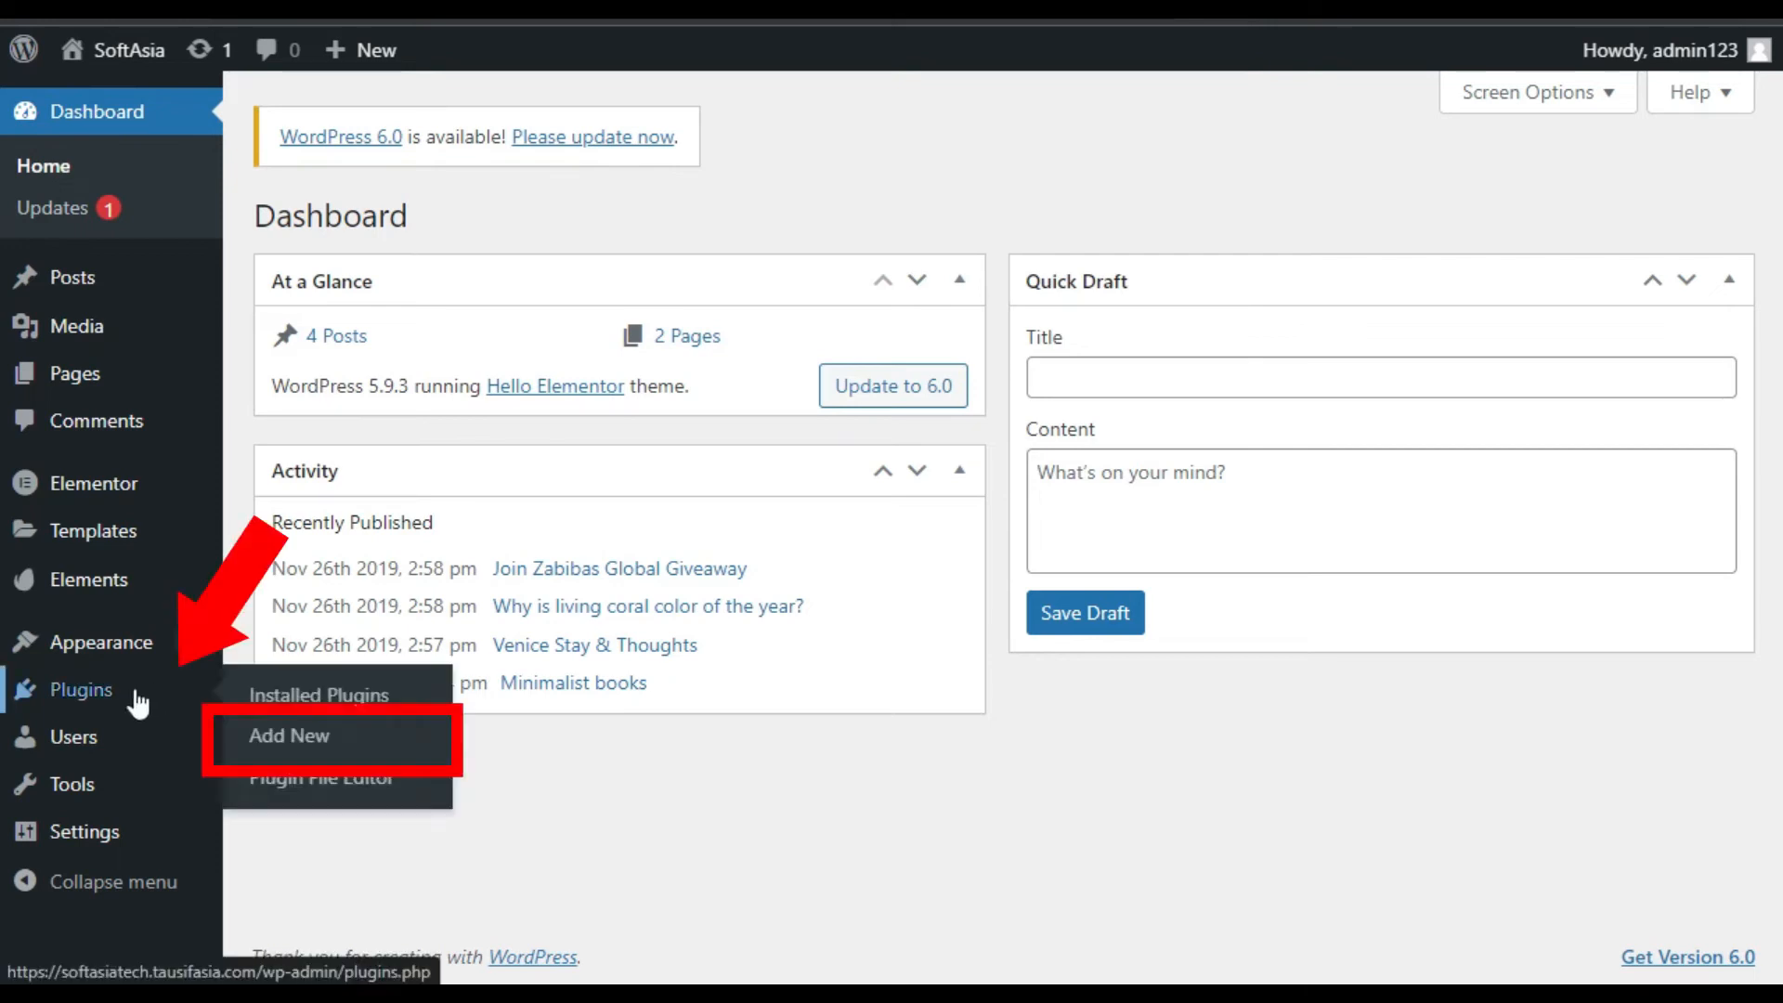
click(283, 737)
click(1407, 294)
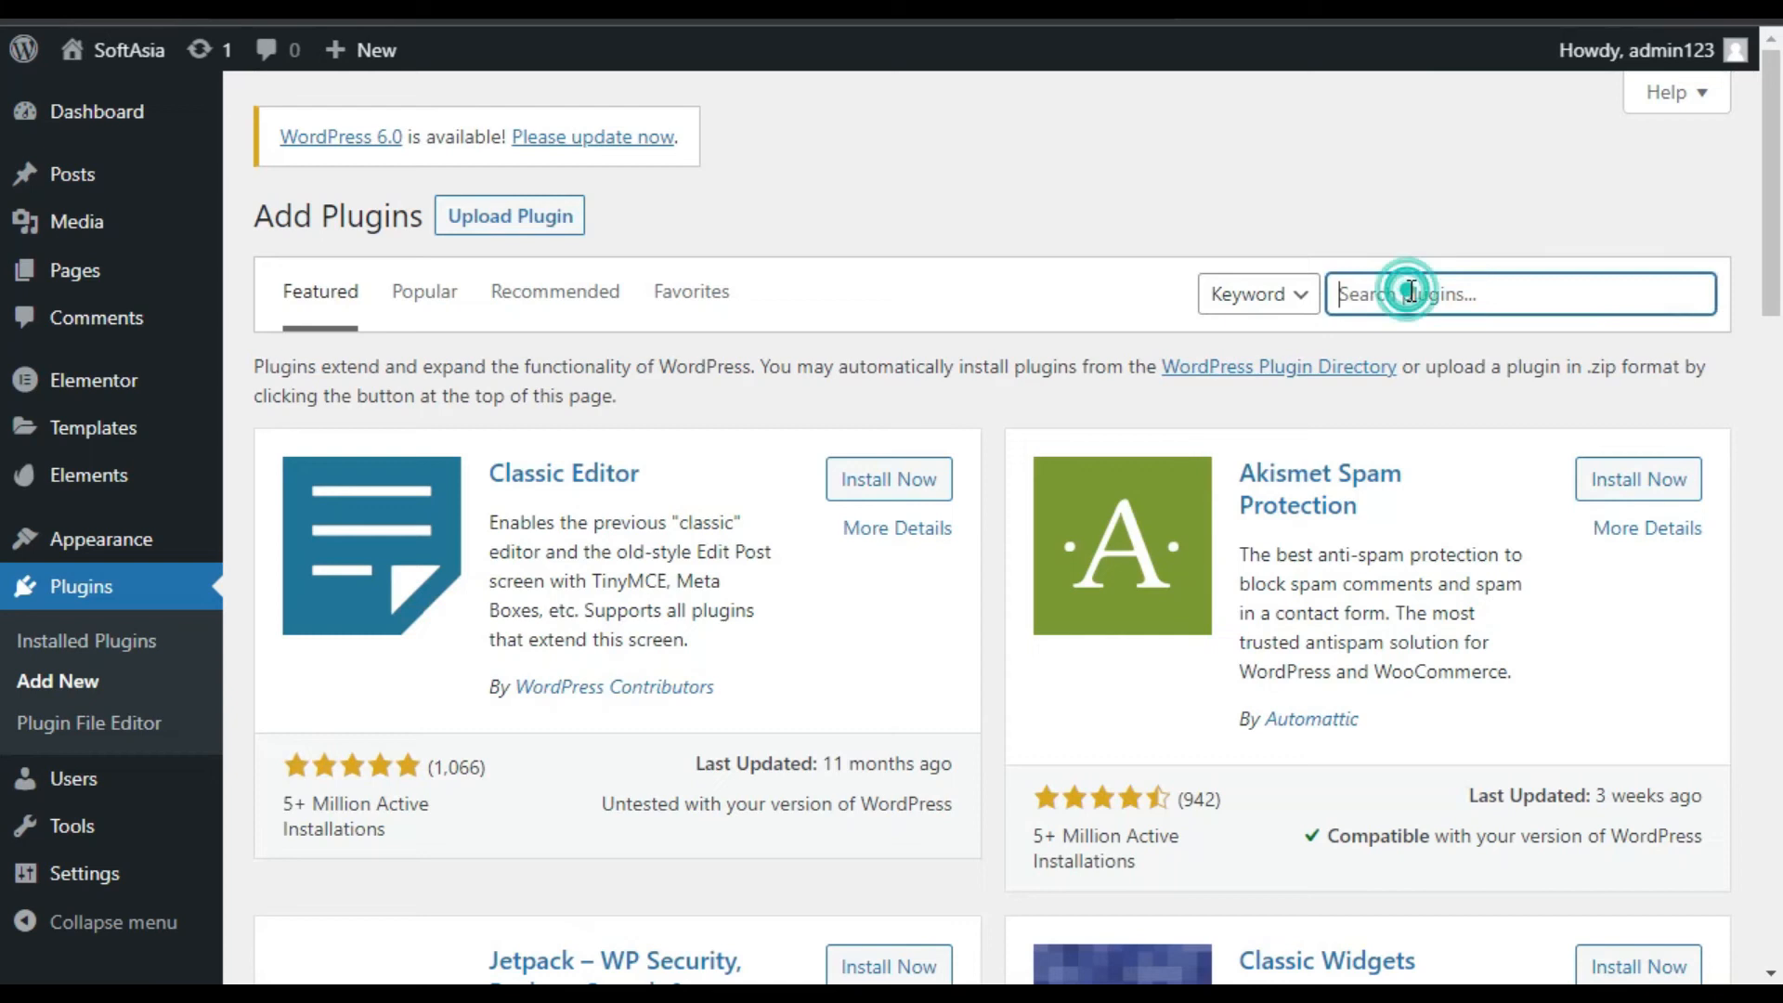
text(Ninja forms)
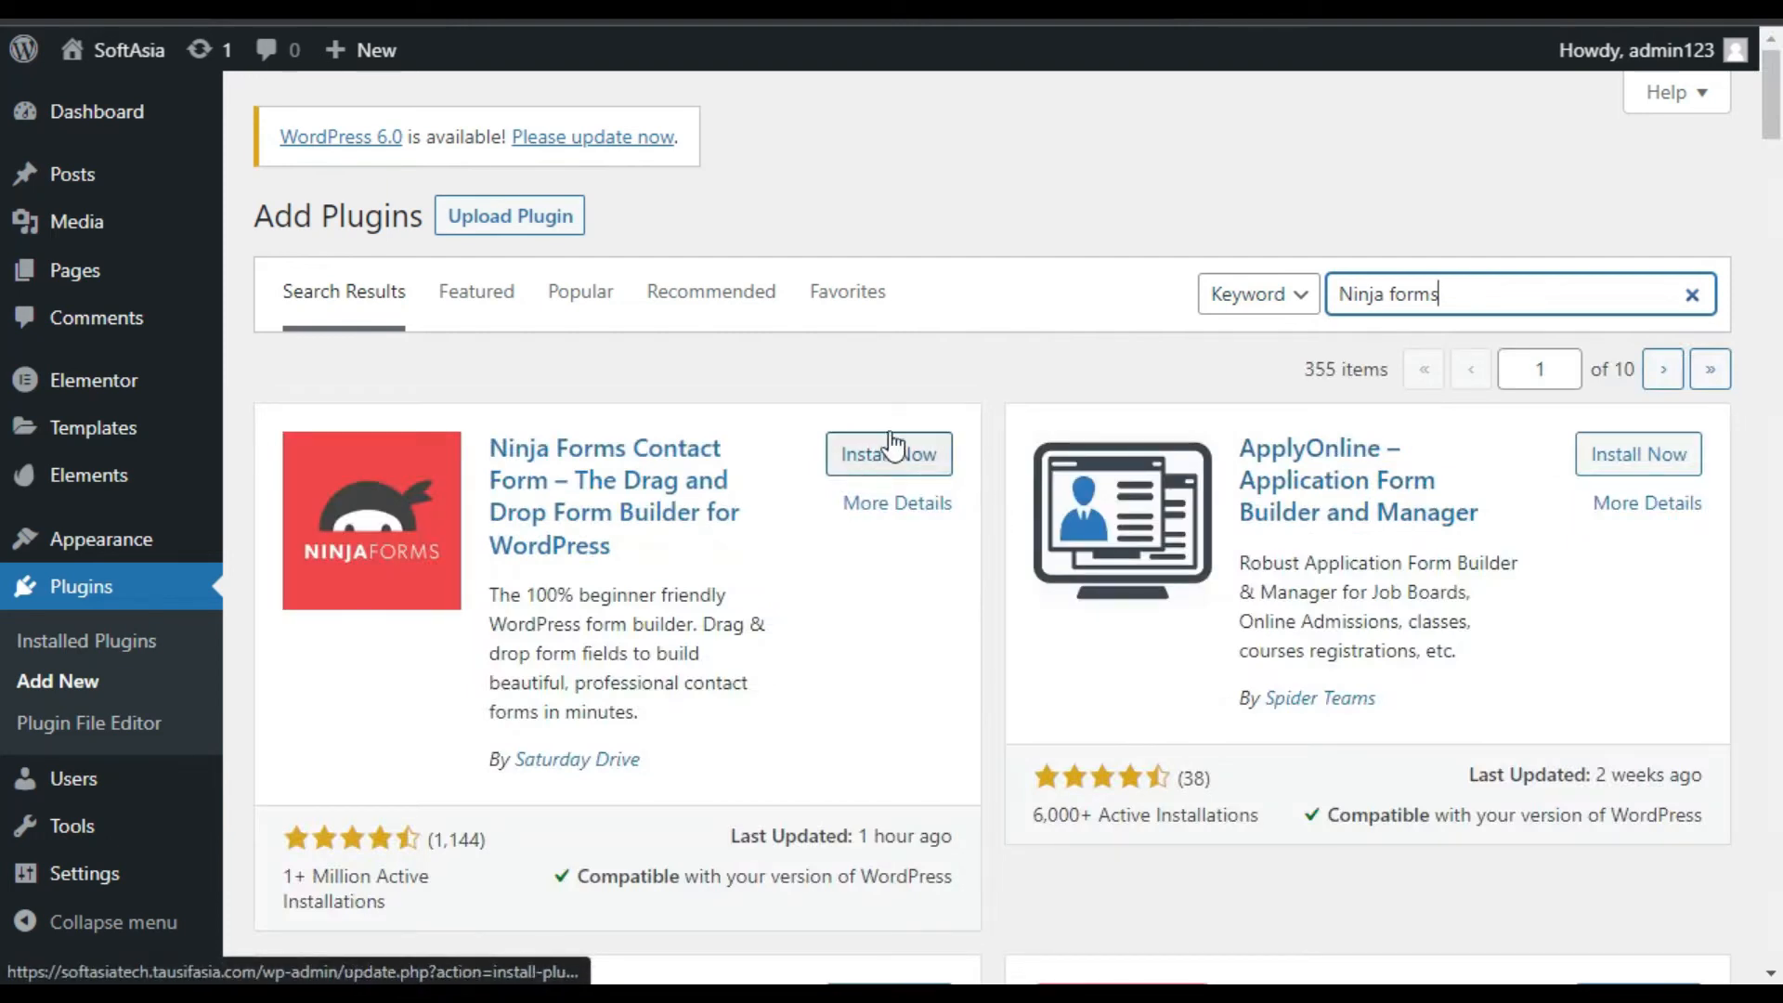
click(892, 455)
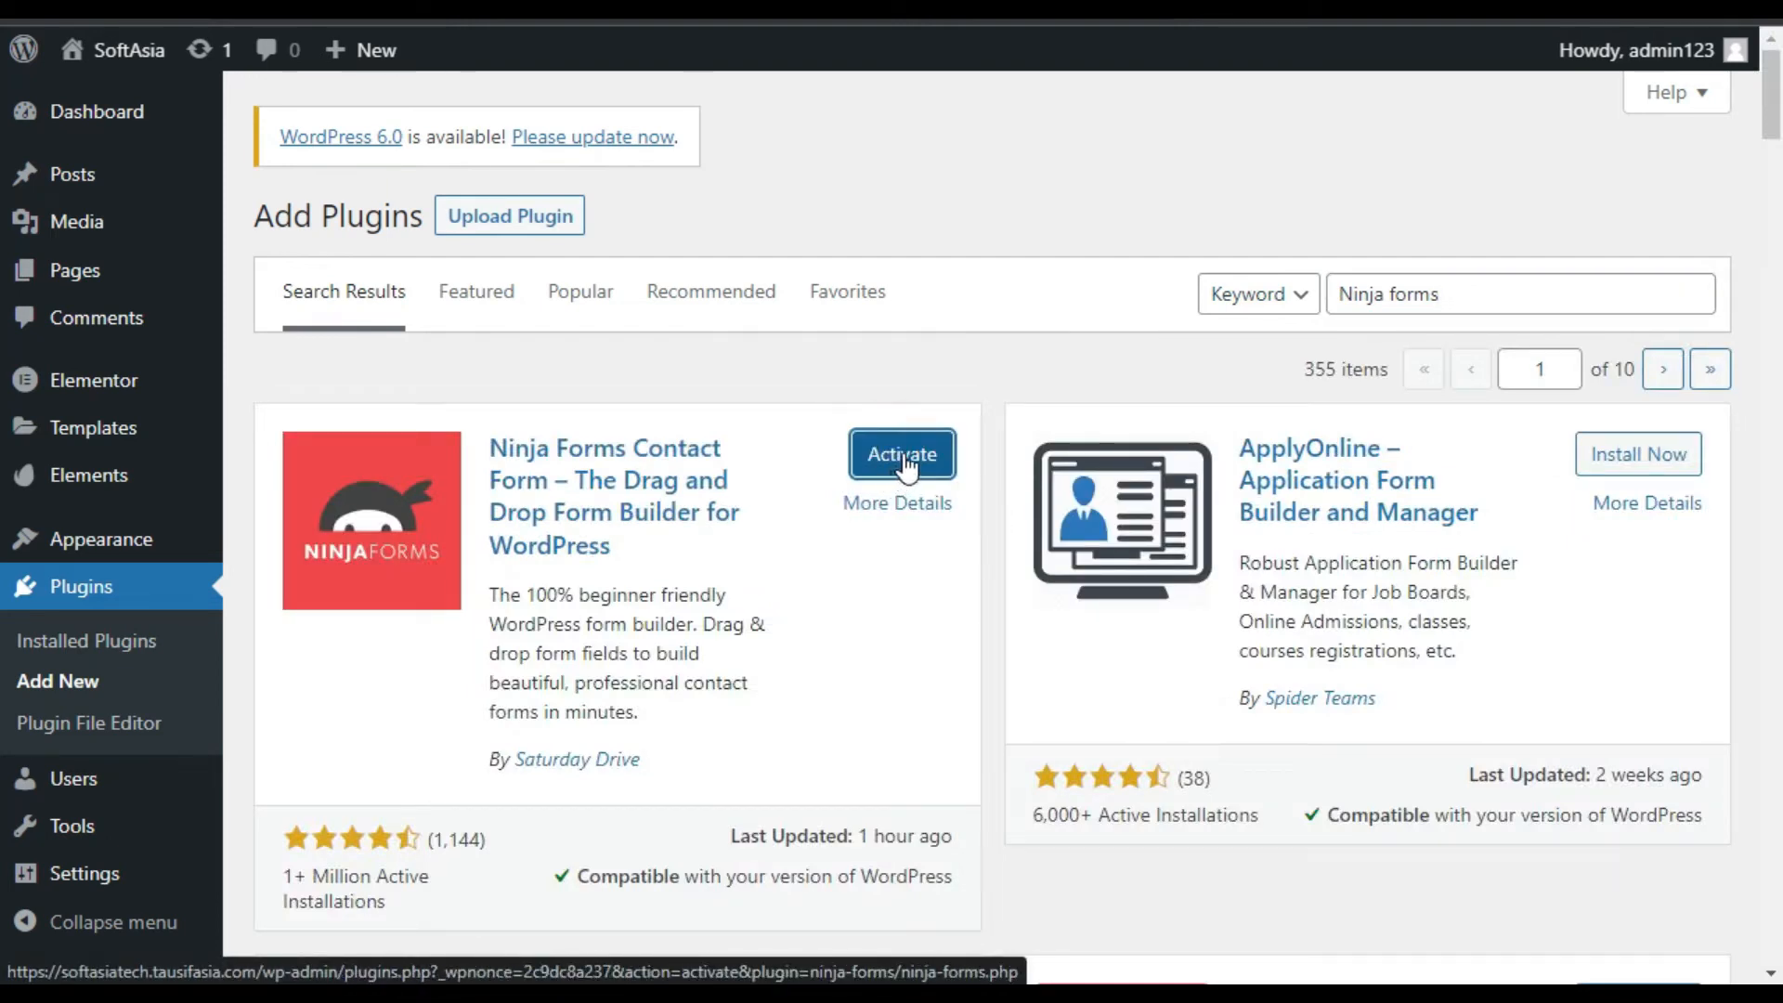
click(902, 457)
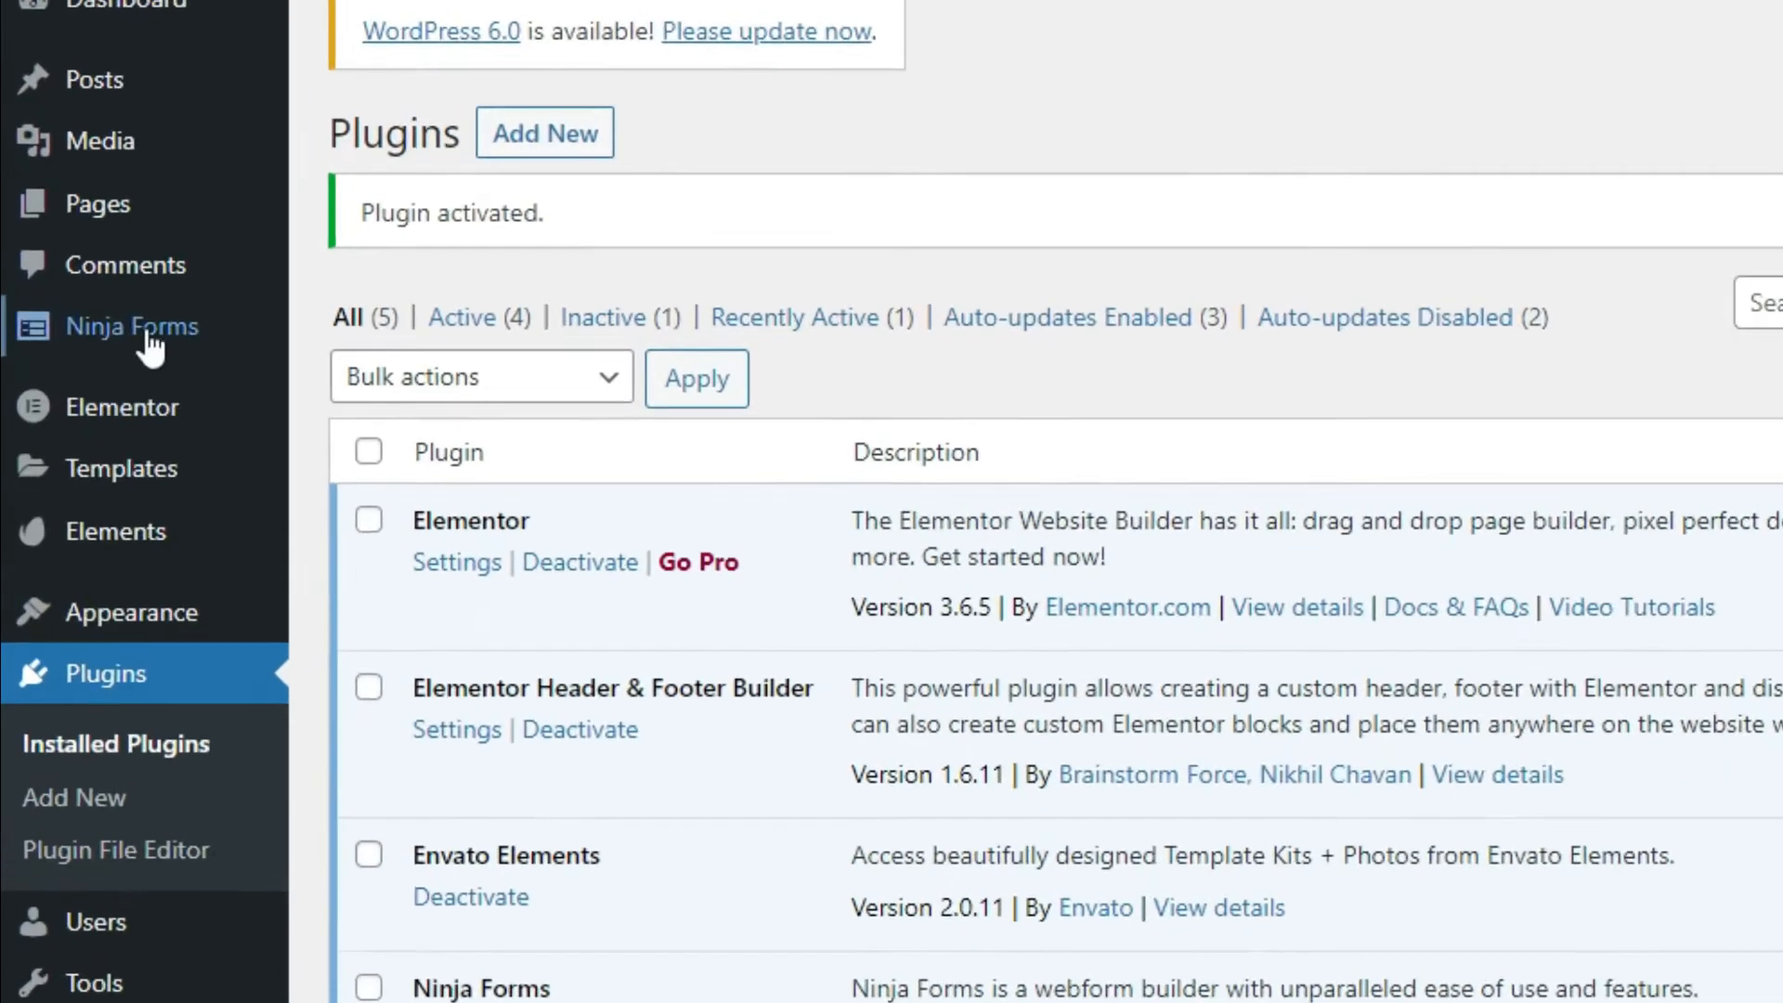
Delete the existing untitled form from the Ninja Forms dashboard, entering DELETE as the confirmation text.
mouse_move(149, 340)
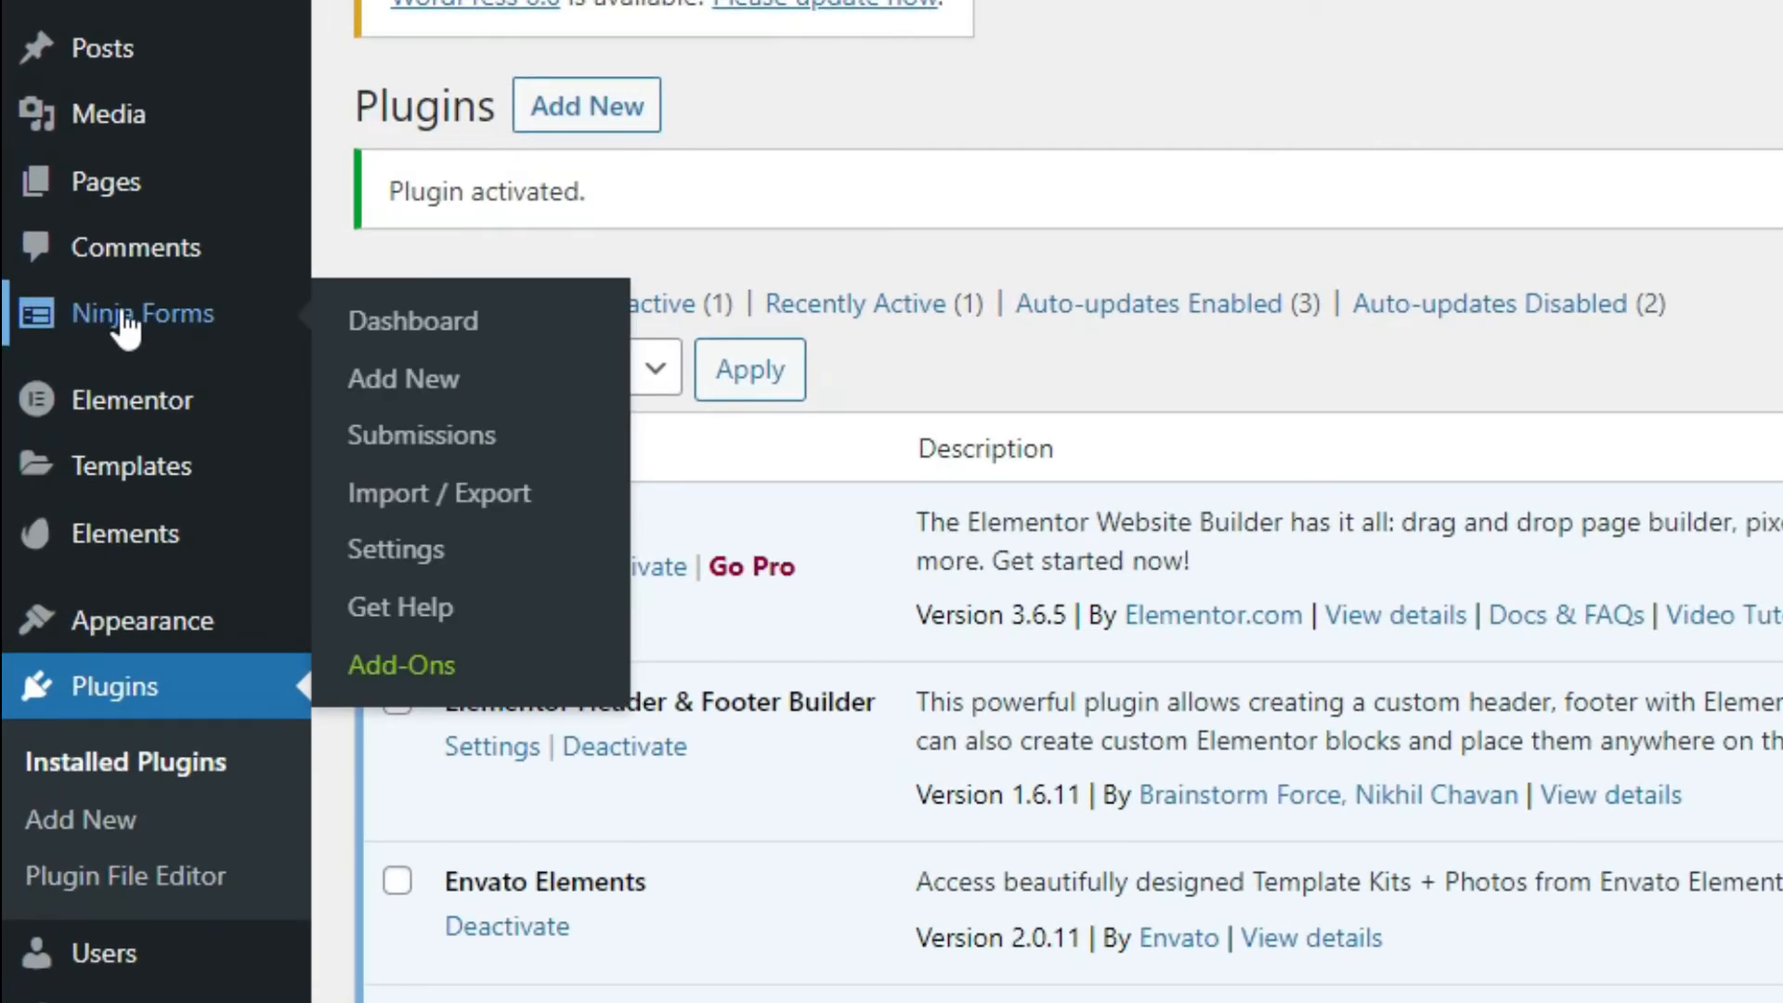
click(144, 320)
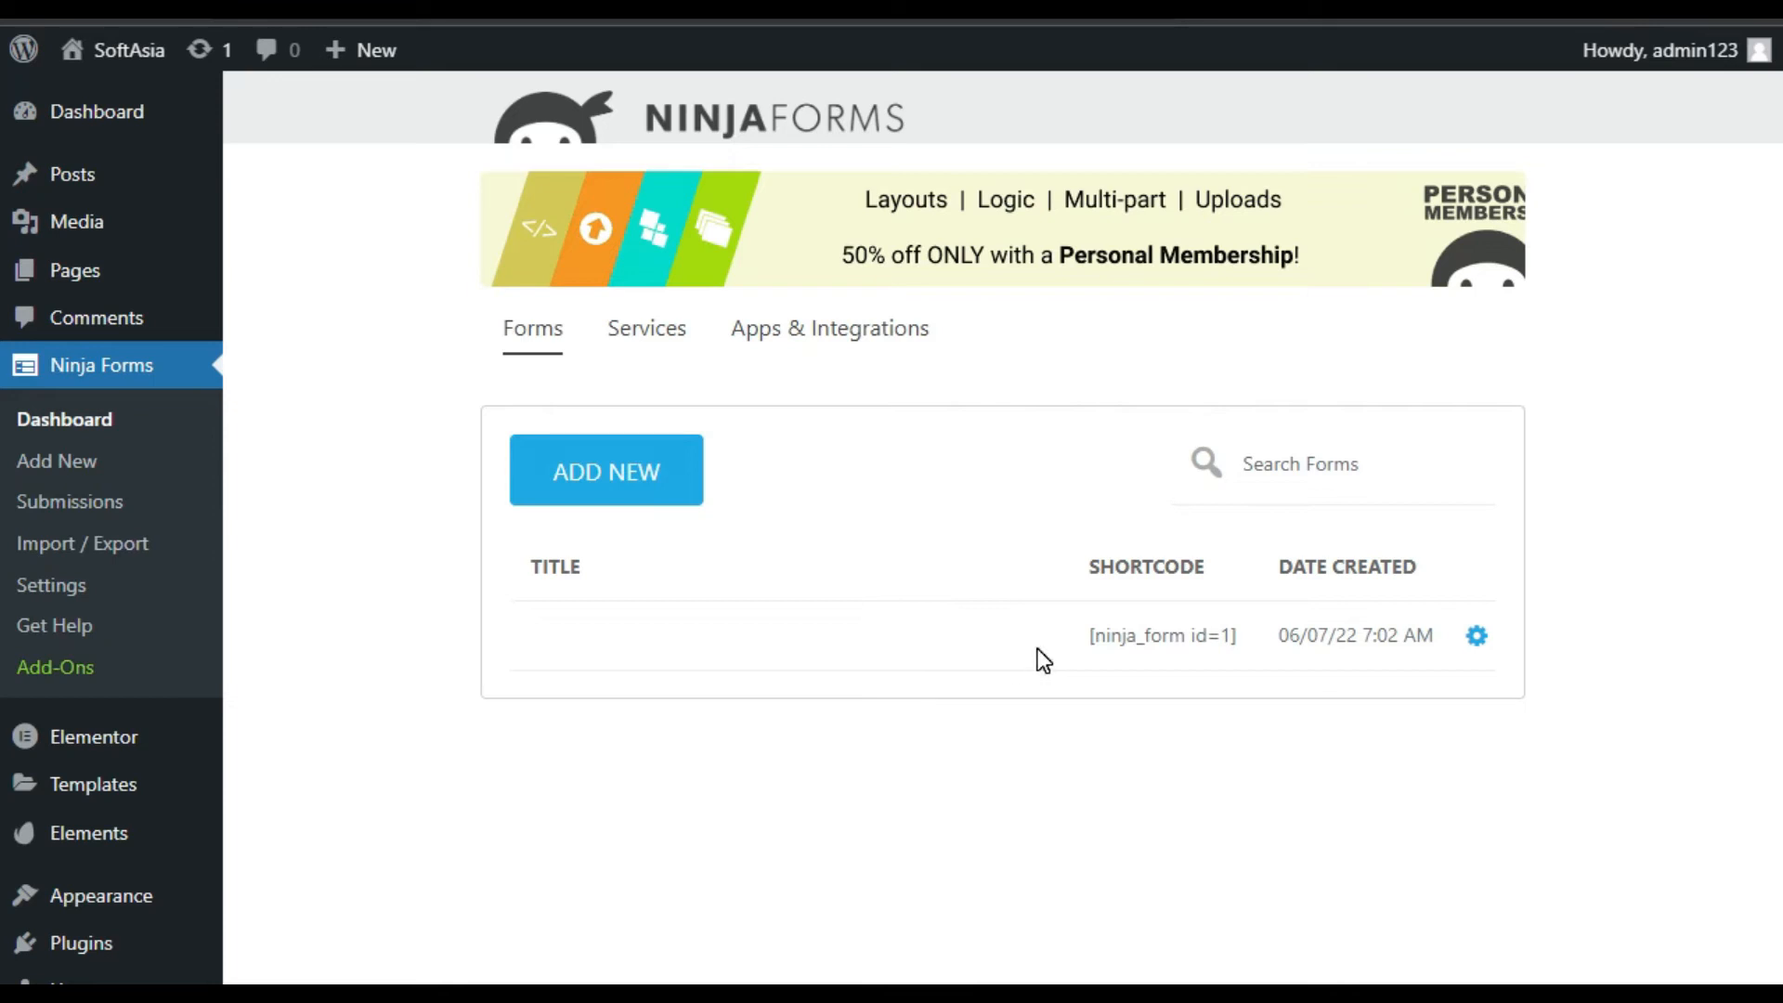
click(1476, 637)
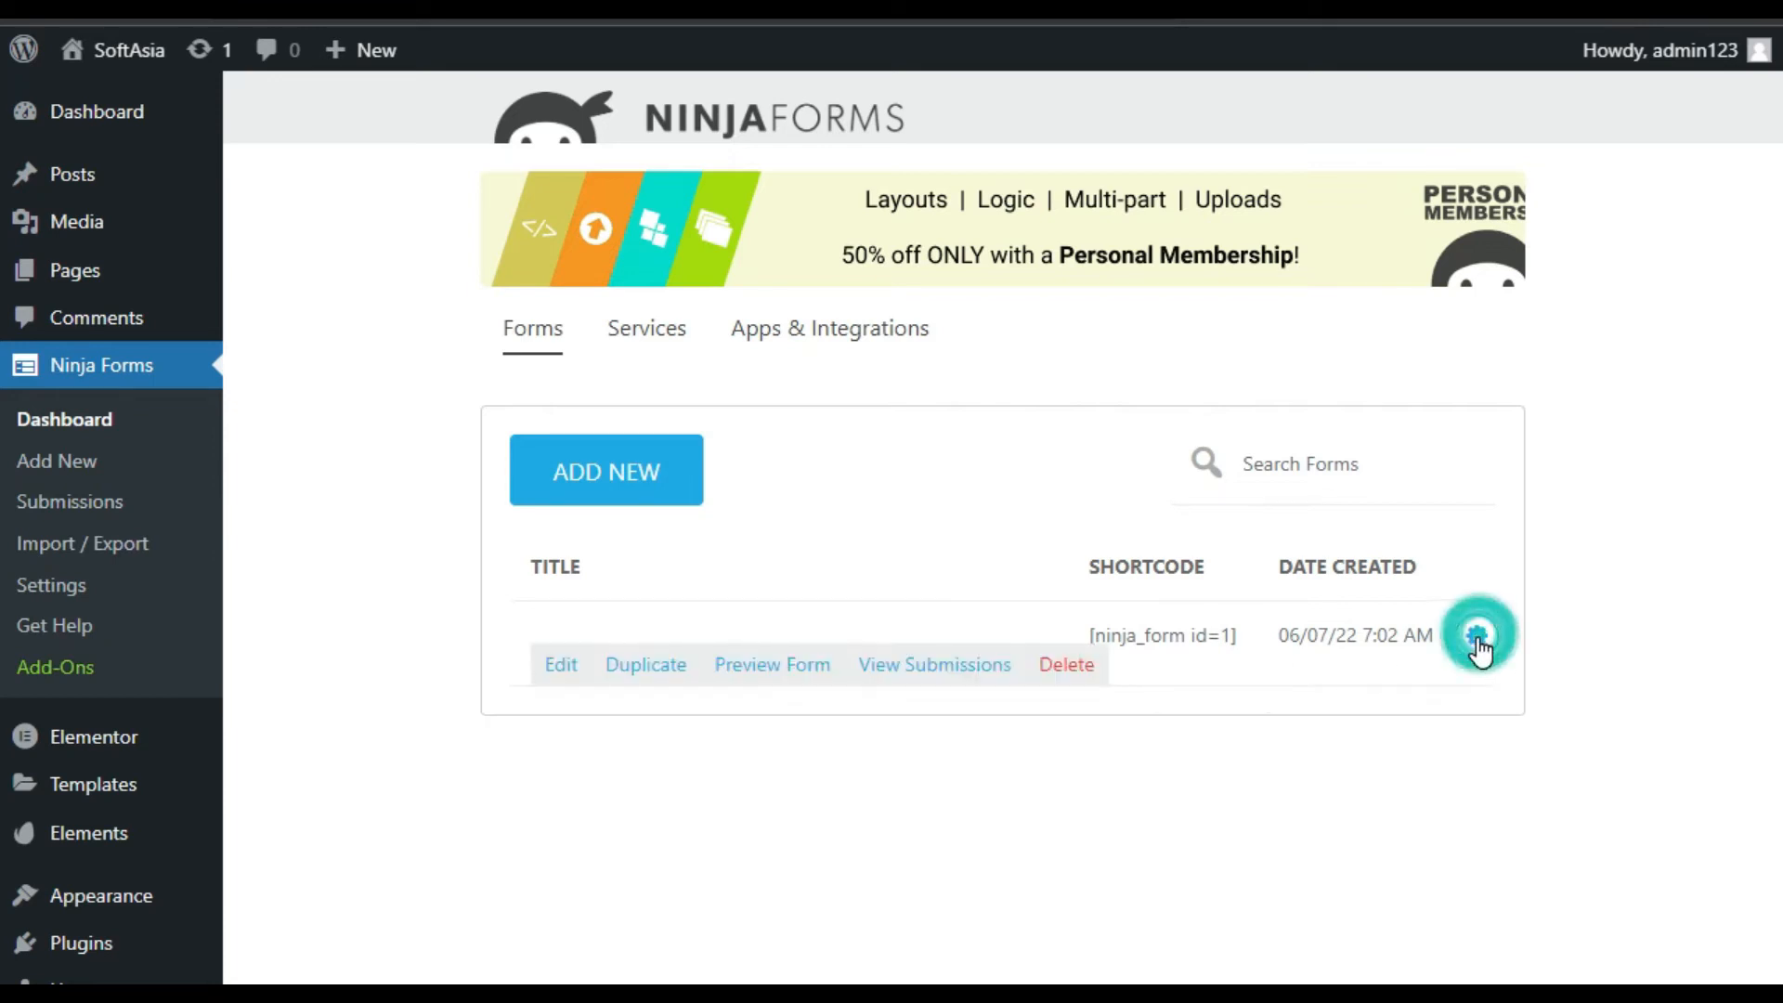
click(1065, 665)
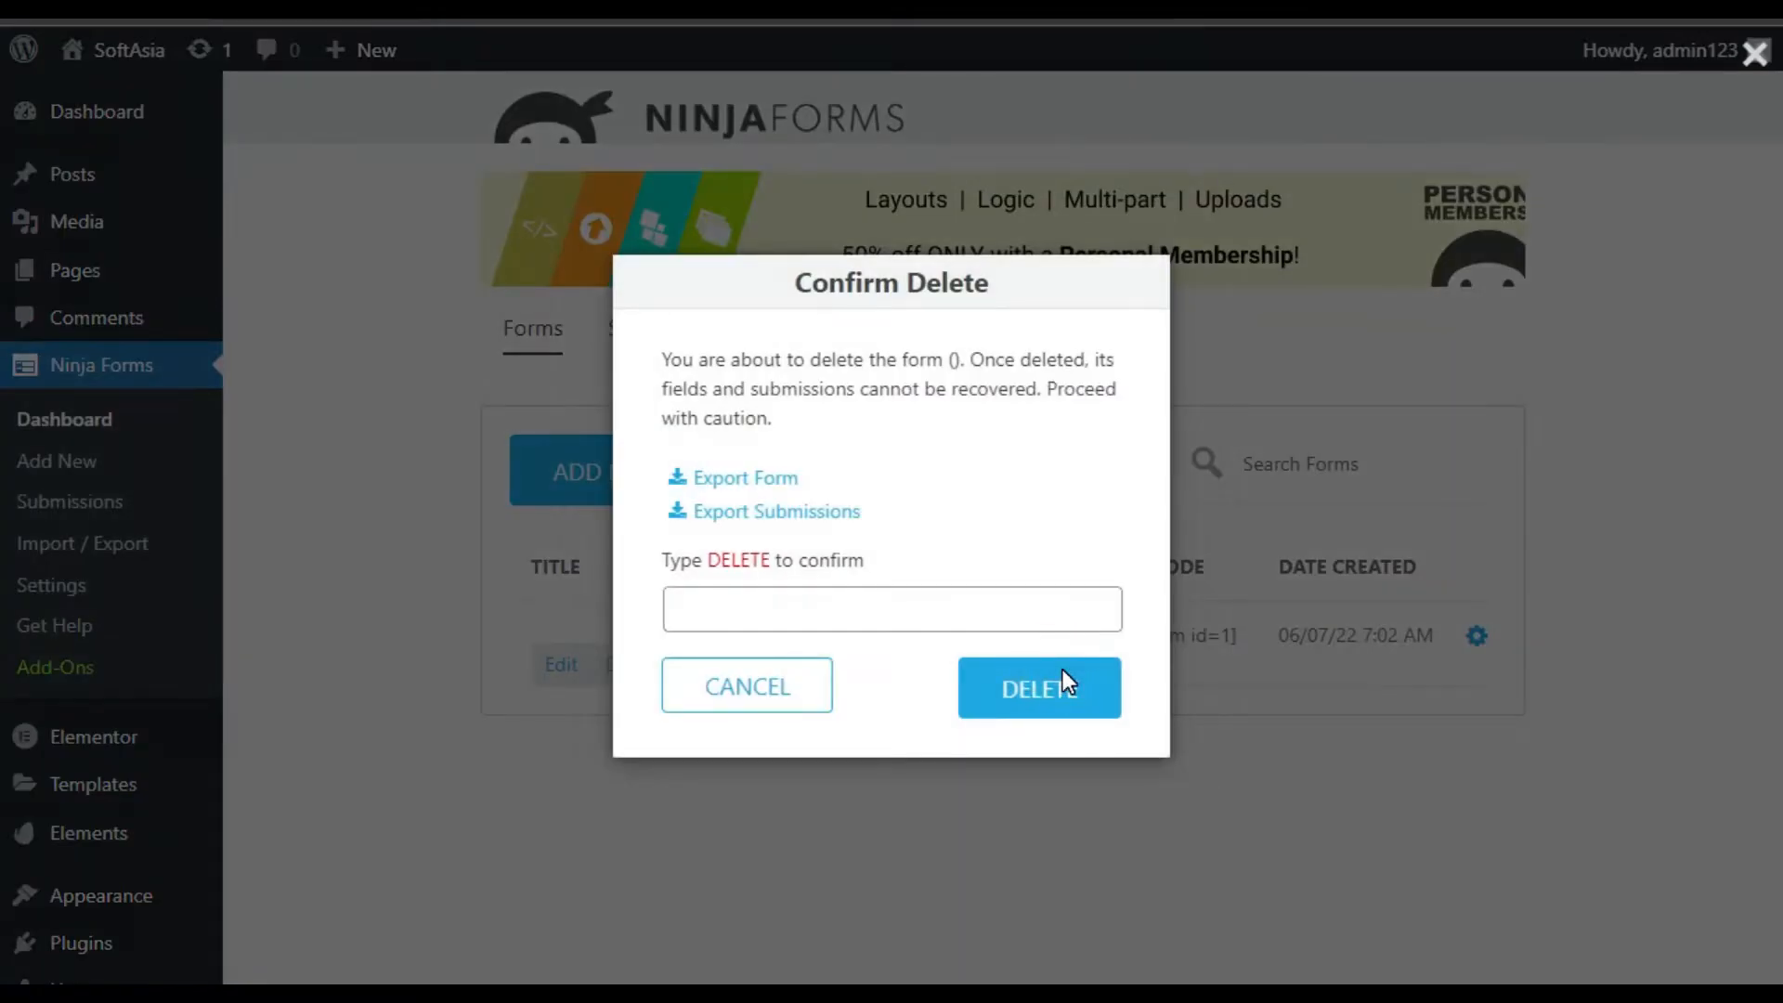
click(945, 596)
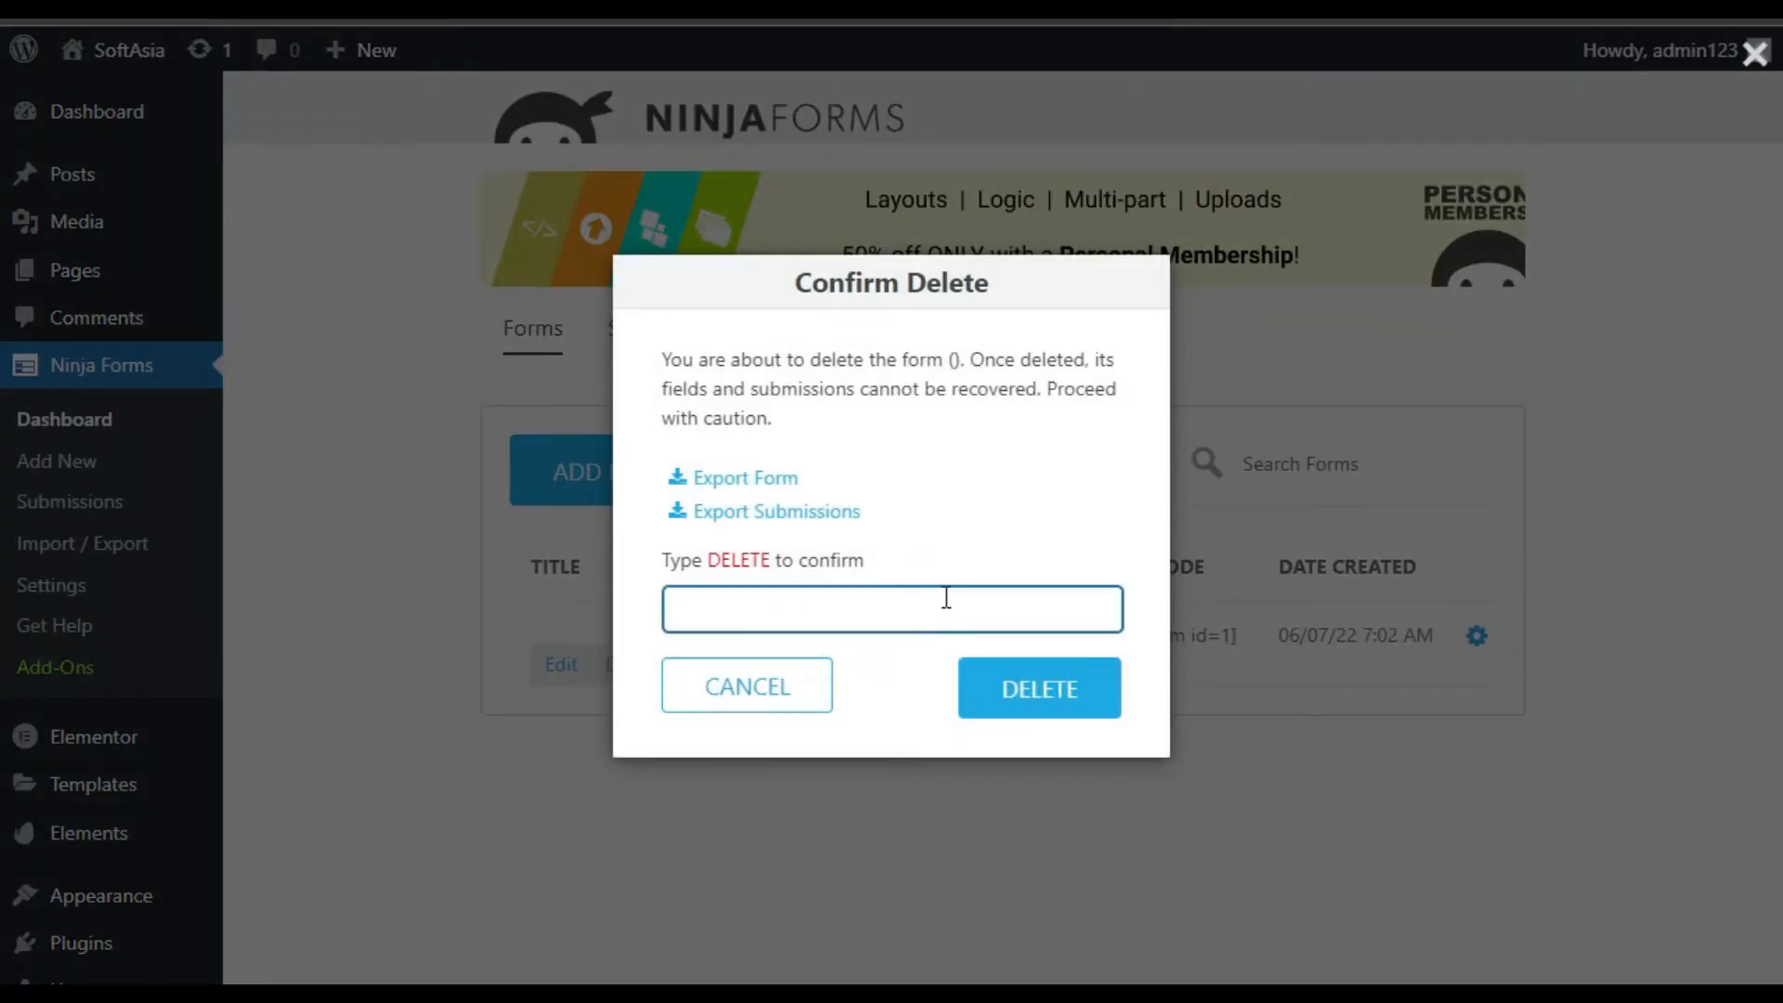
text(DELETE)
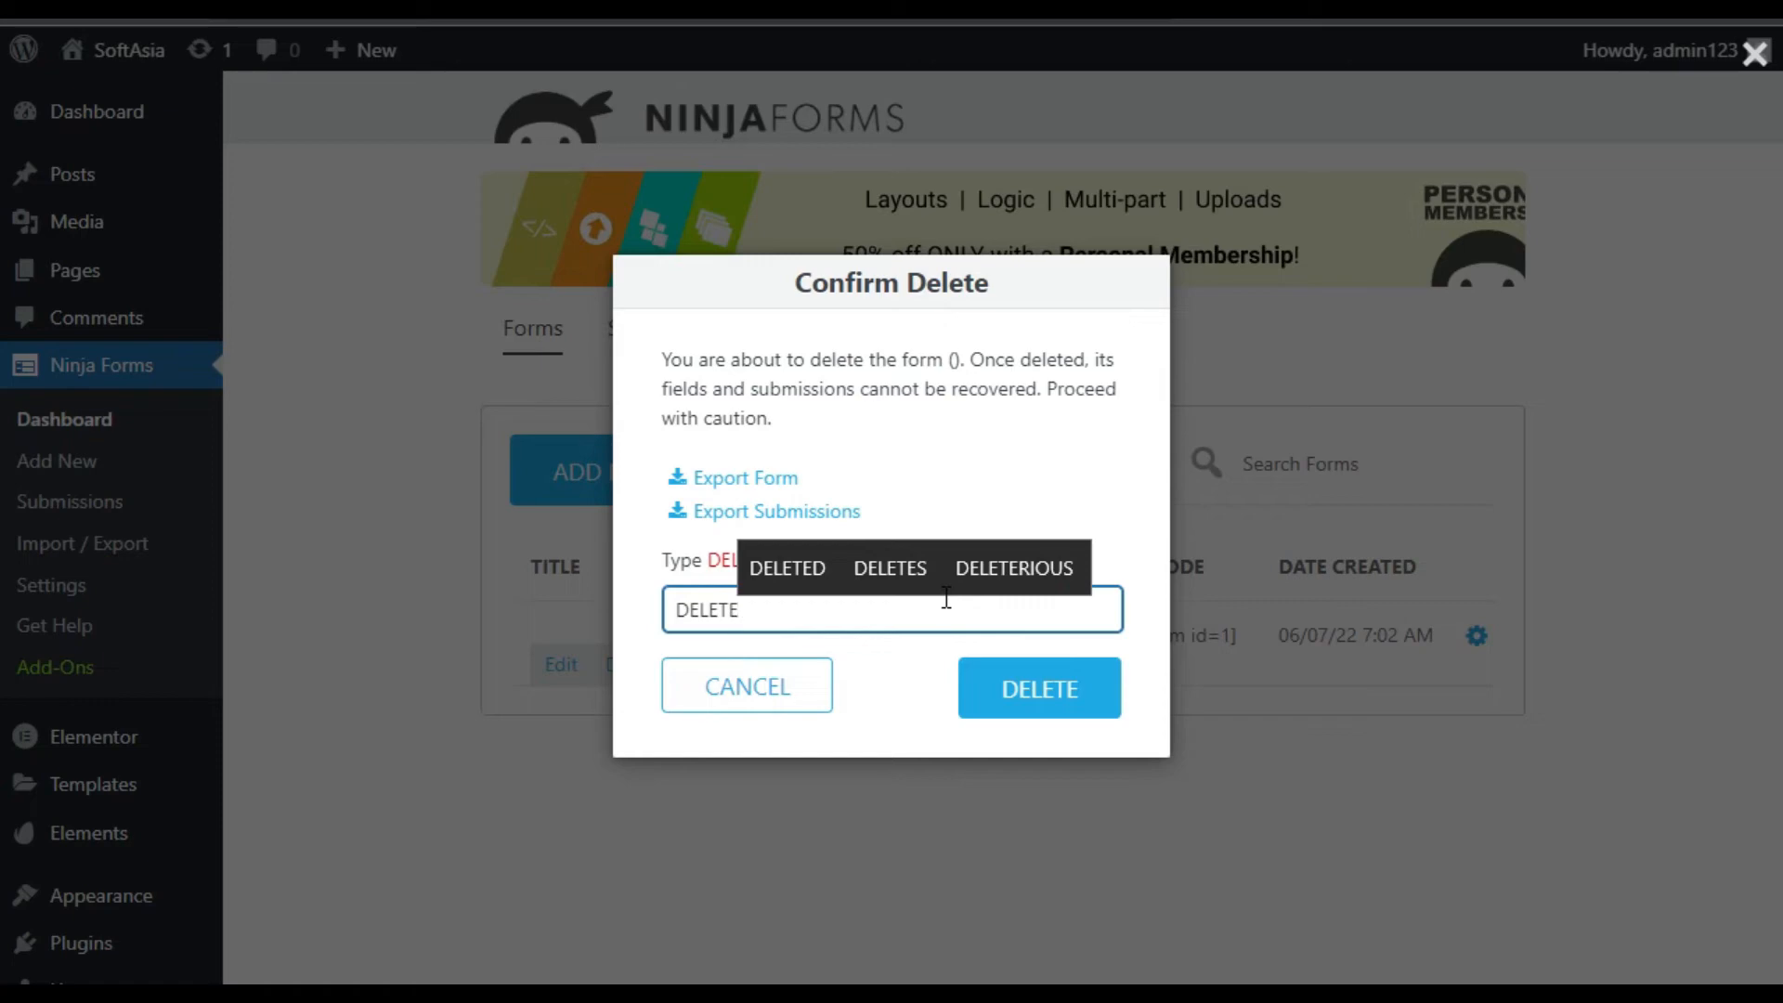
click(1022, 685)
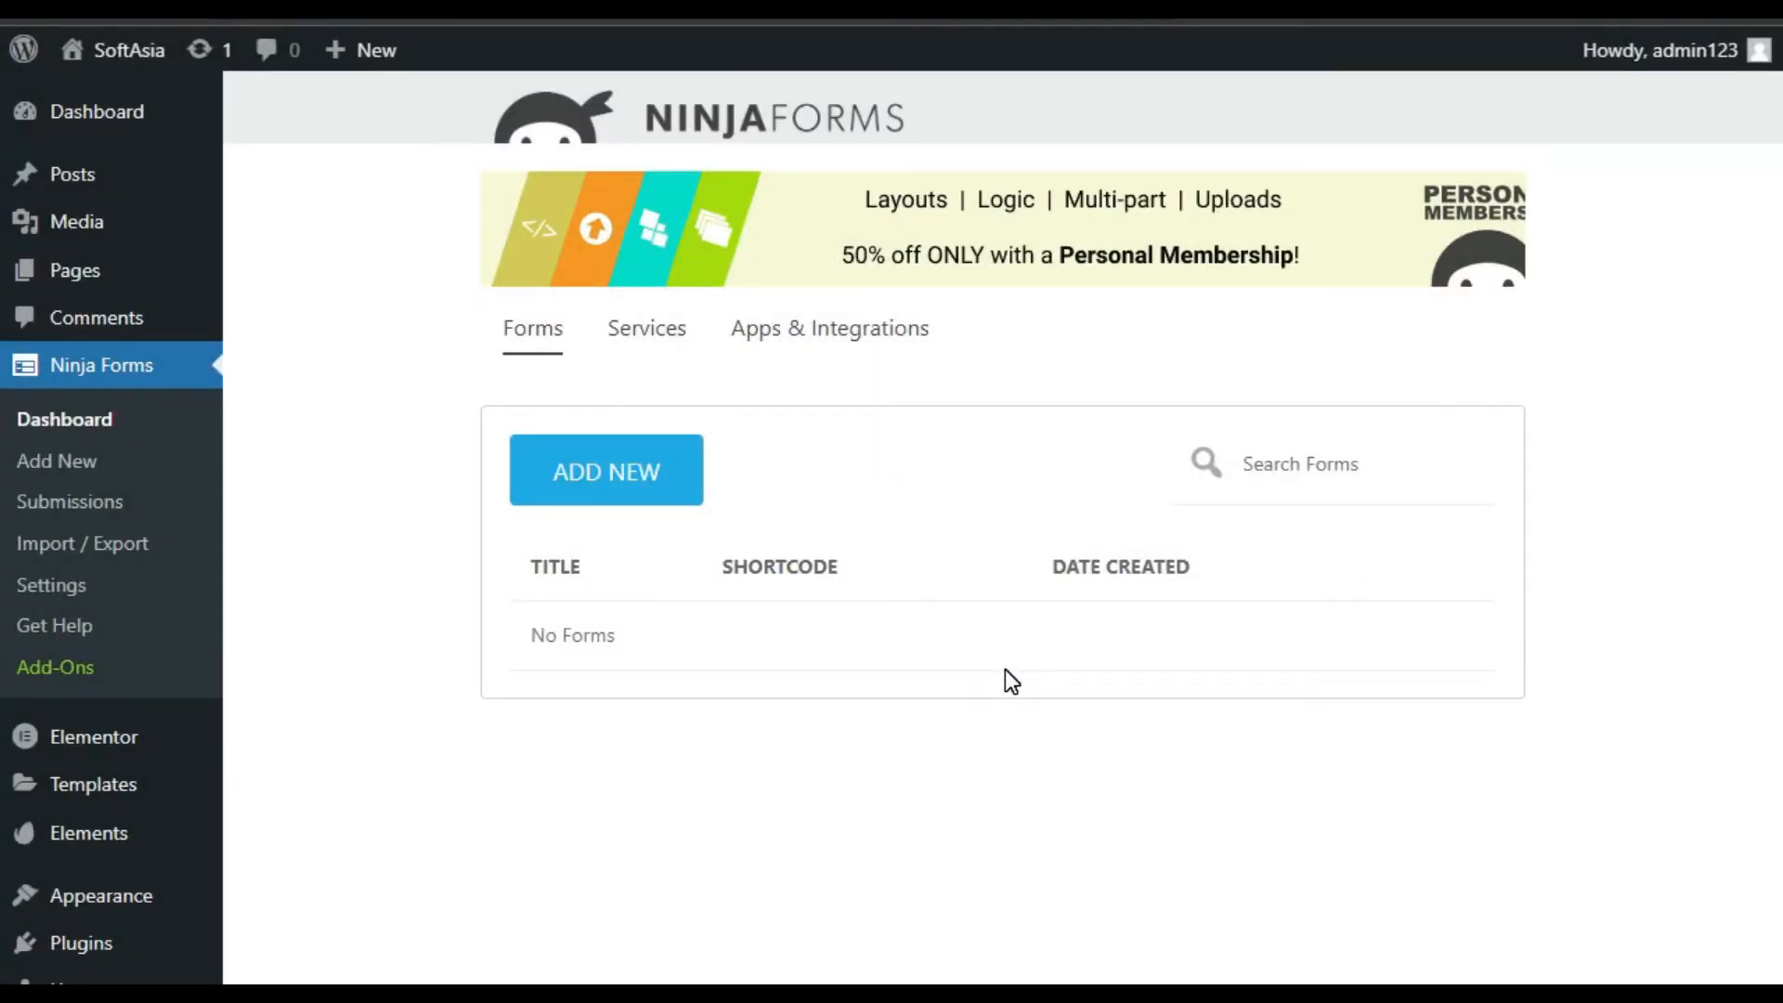
Create a new form from the Contact Us template, publish it with its default fields and close the form builder.
click(633, 493)
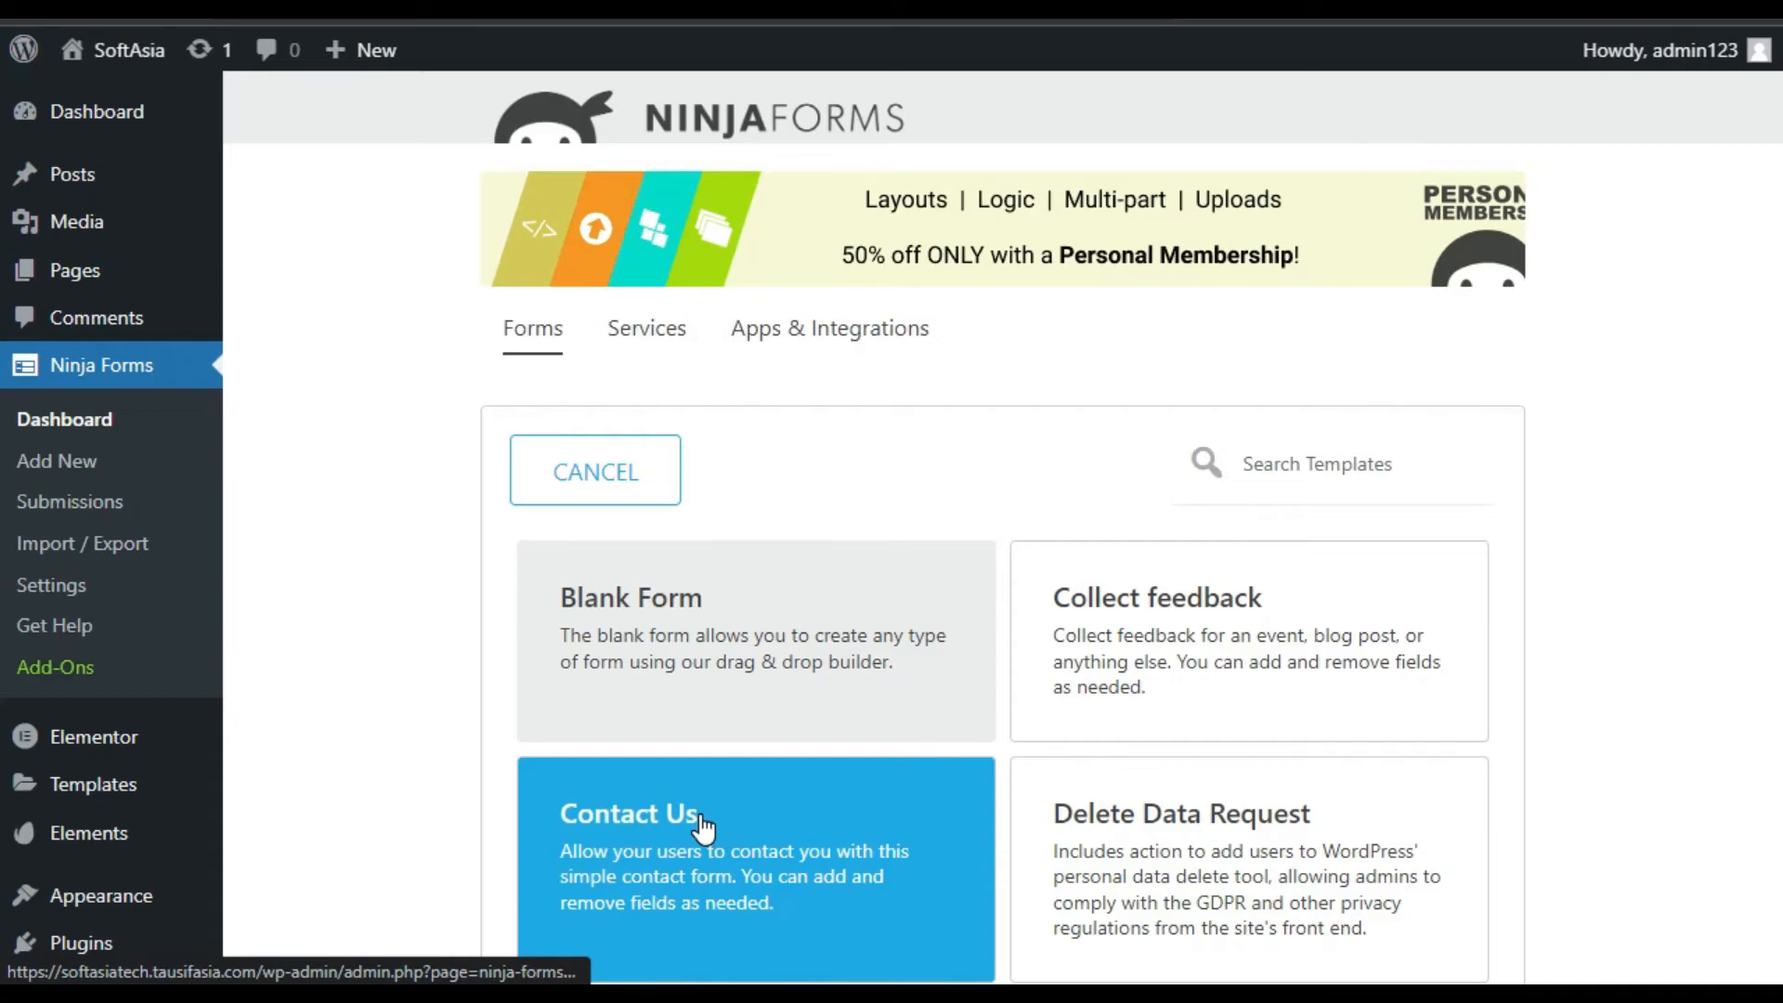
click(701, 819)
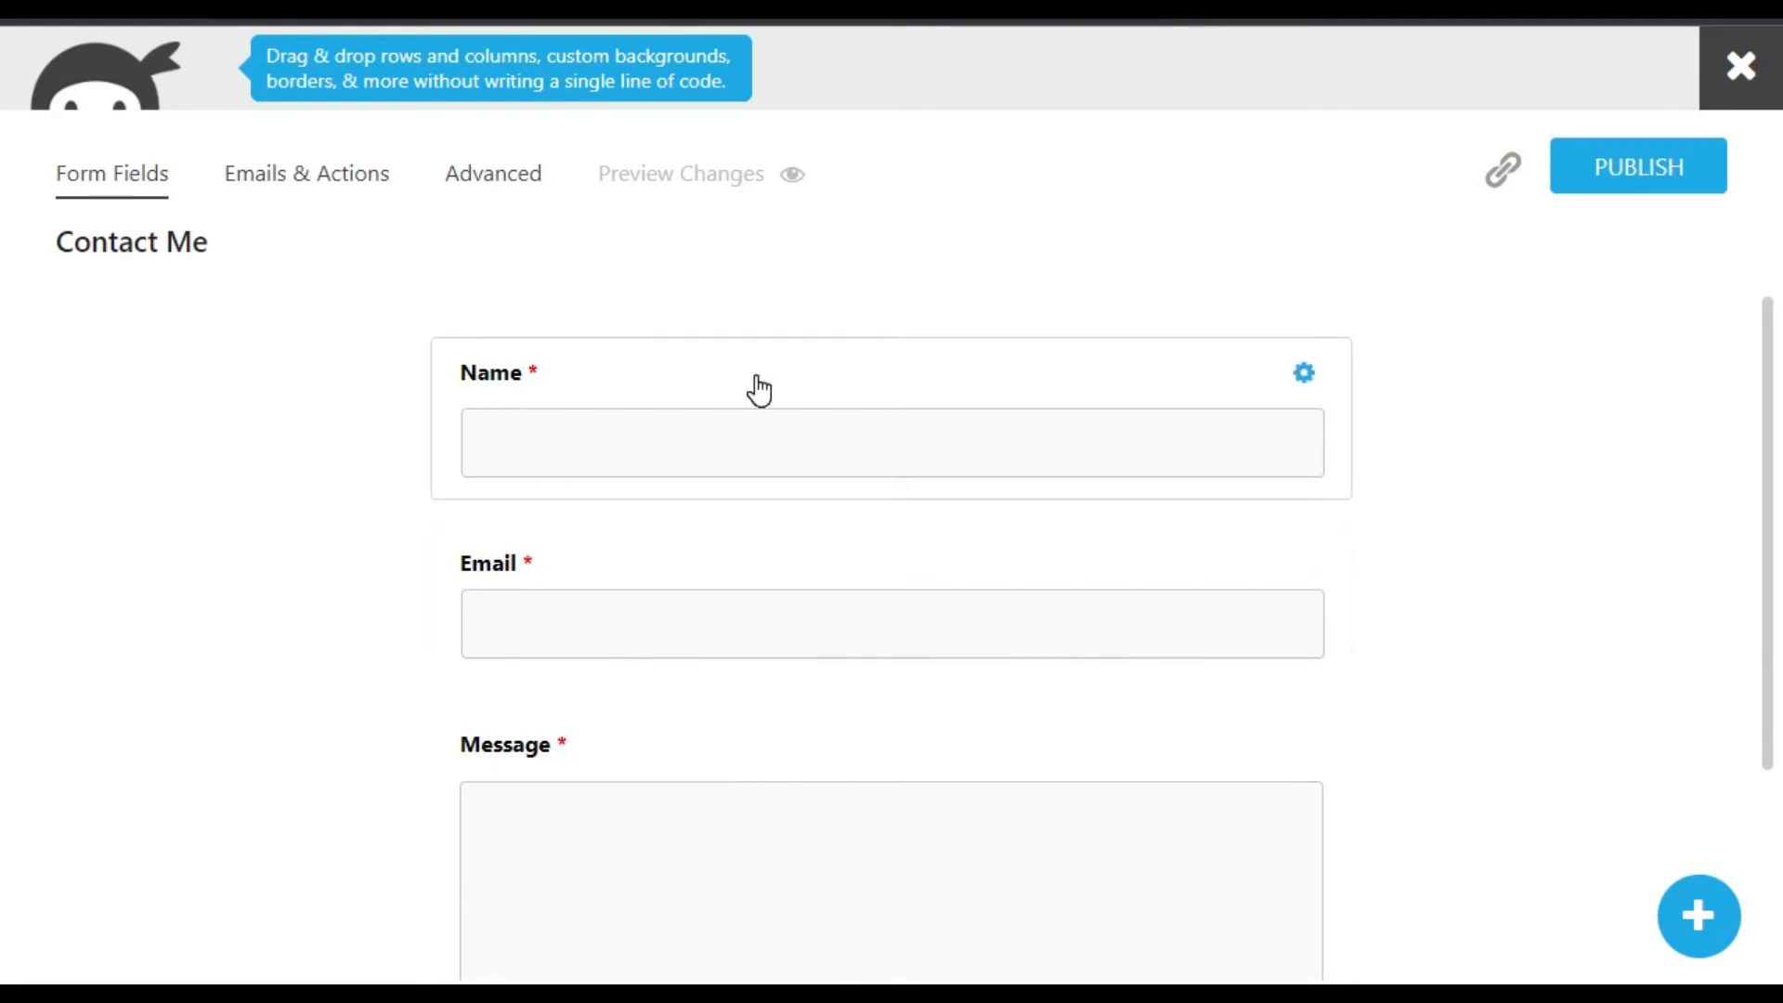
scroll(650, 437, down, 2)
scroll(644, 473, down, 2)
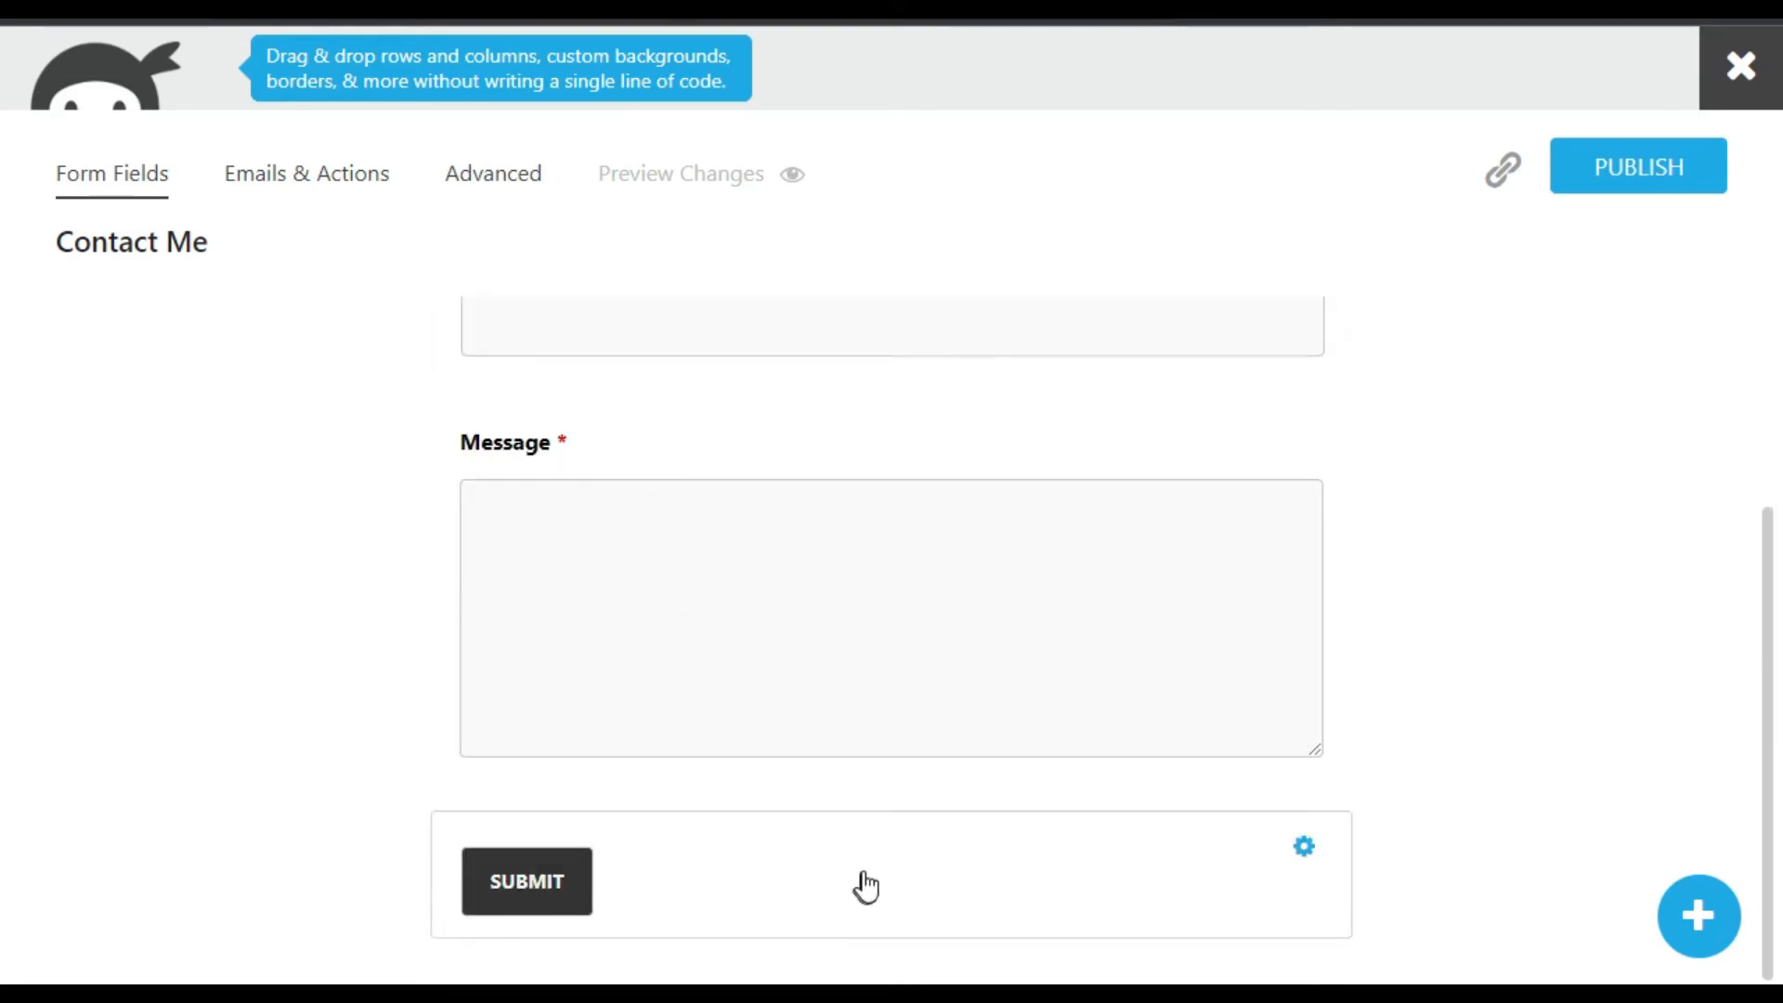
click(1652, 167)
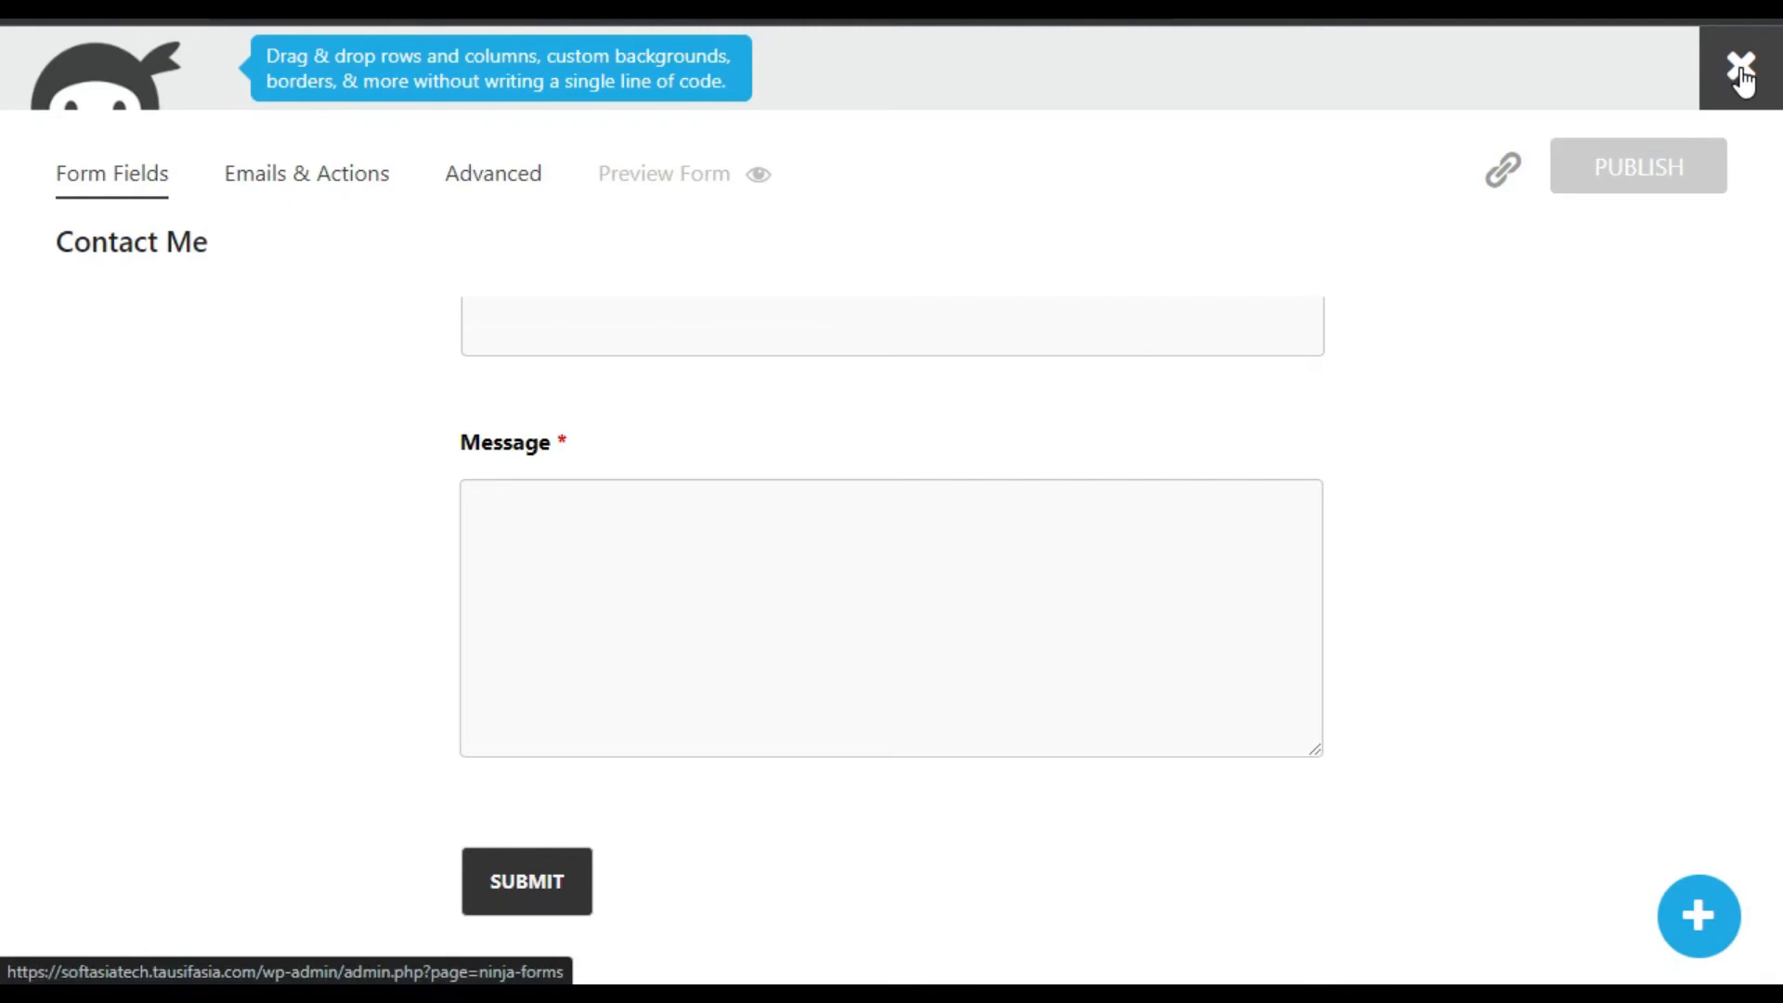
click(1740, 74)
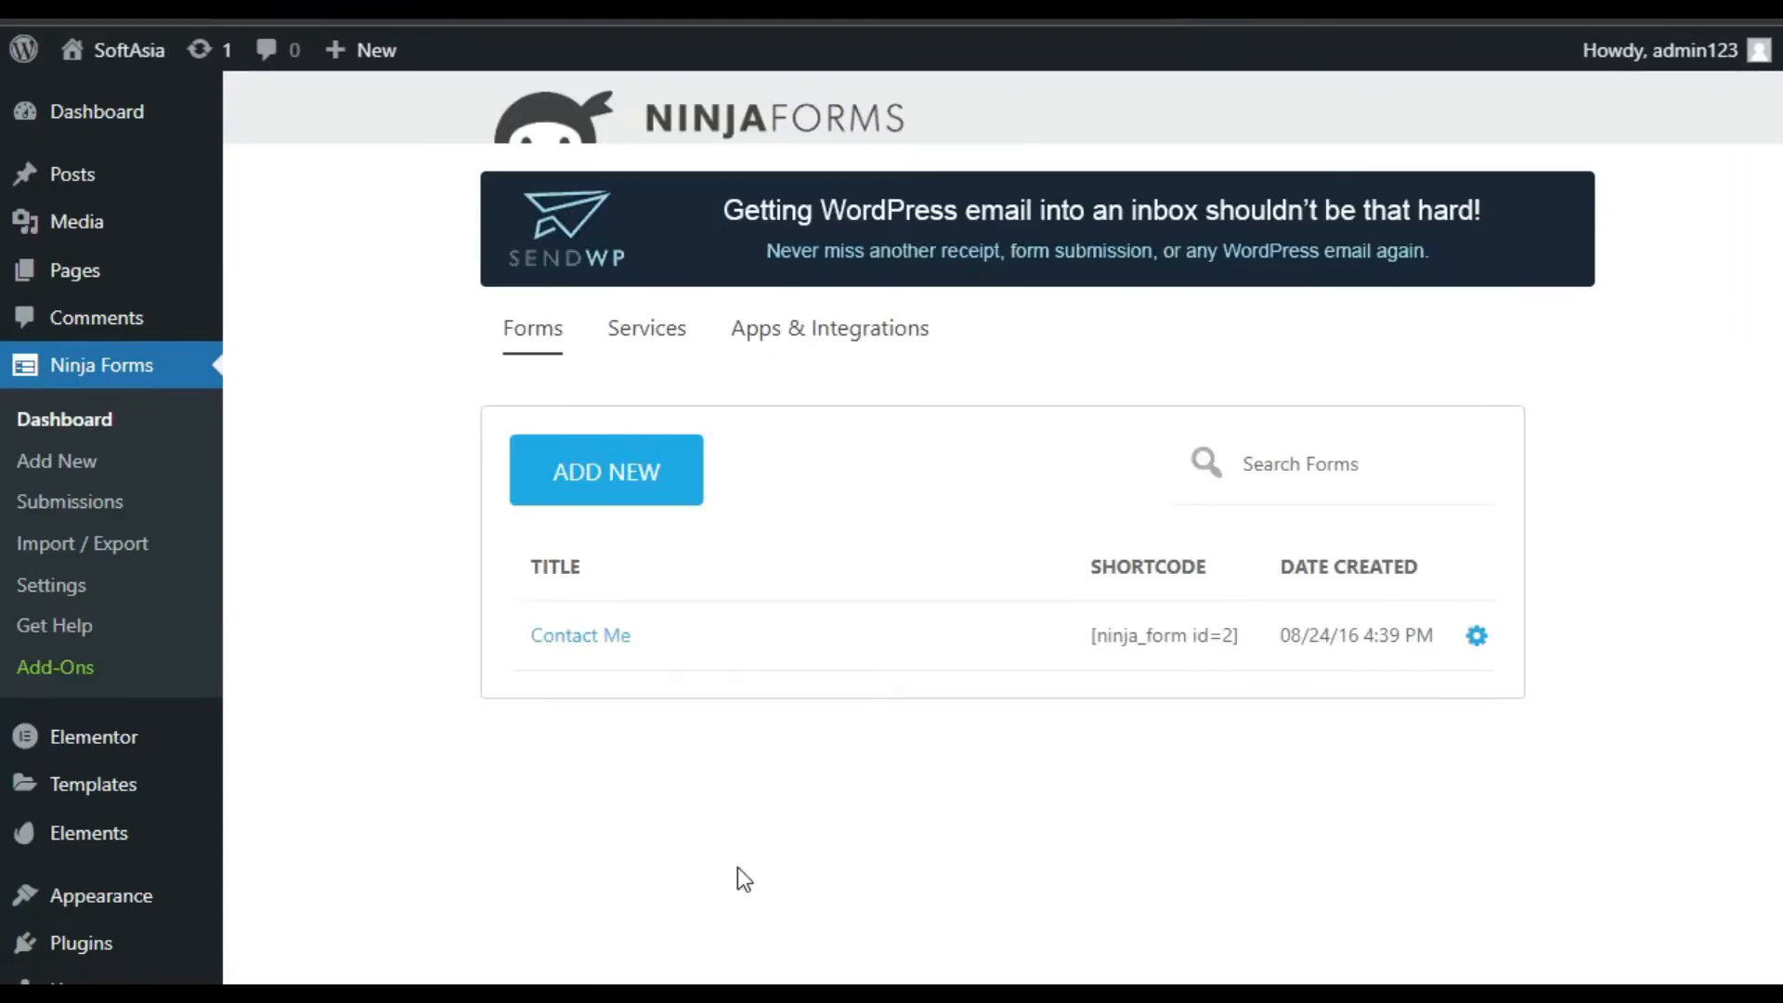
Add a new page to the site with the title "Contact Us".
mouse_move(62, 273)
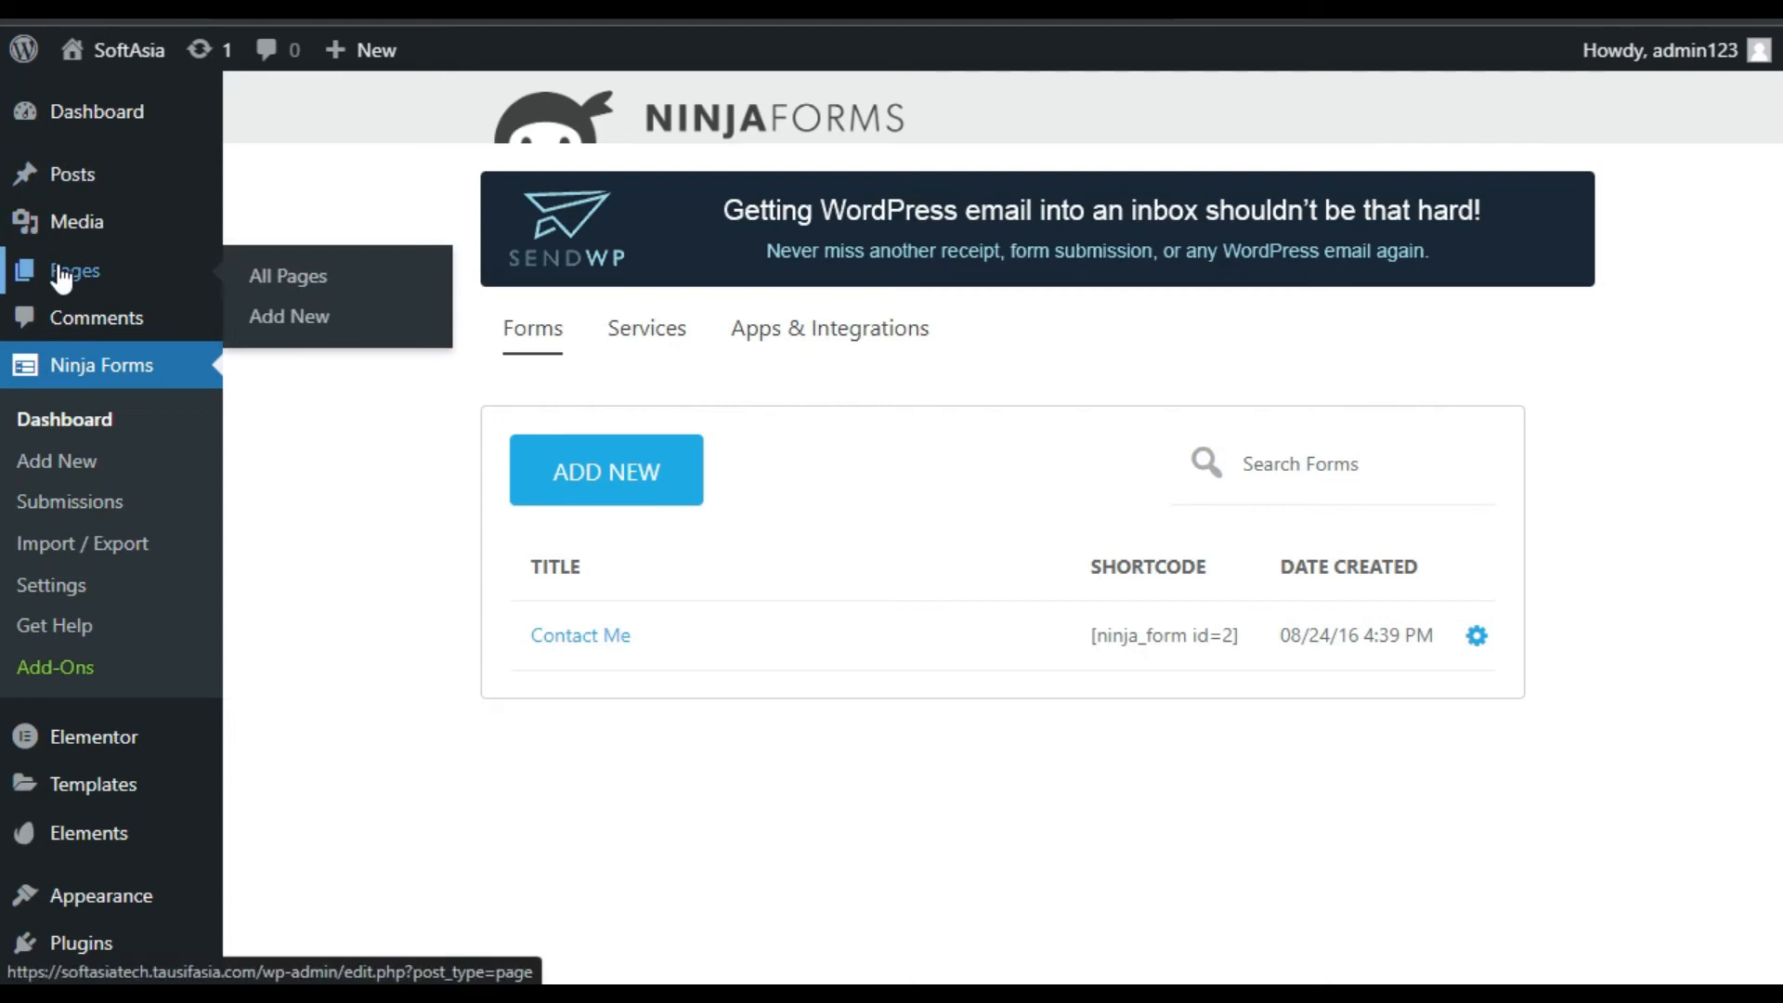
click(270, 318)
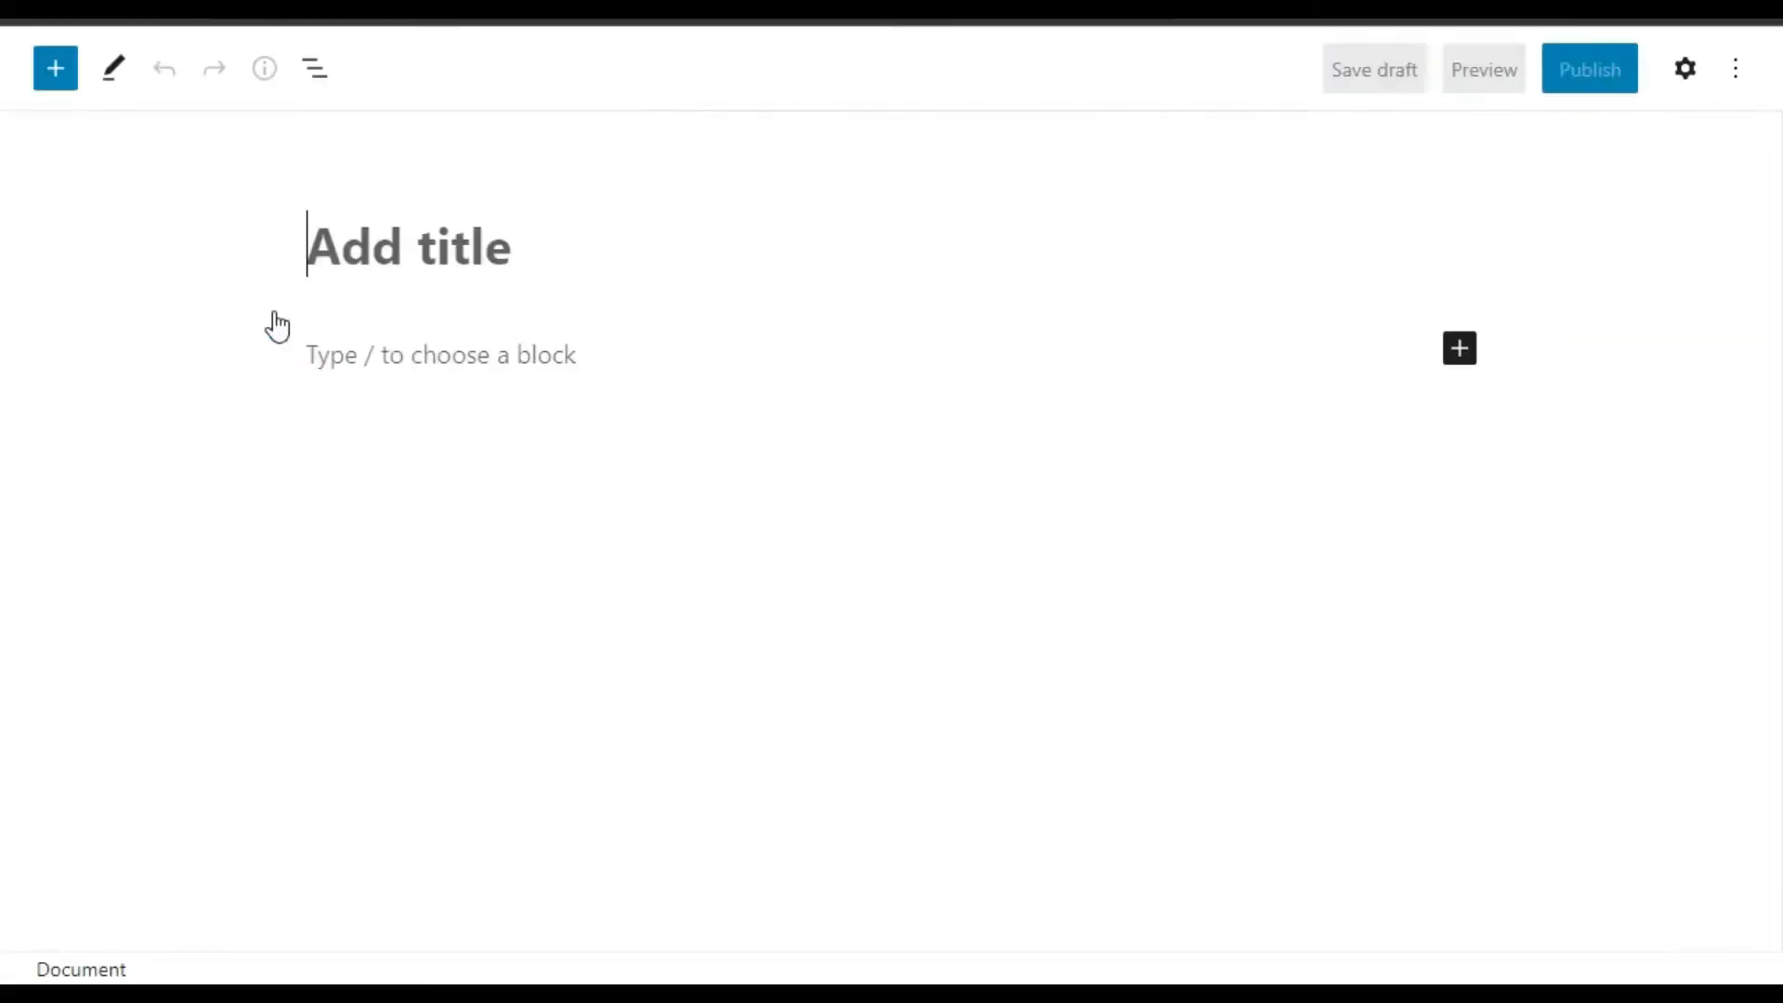
click(437, 264)
text(Contact Us)
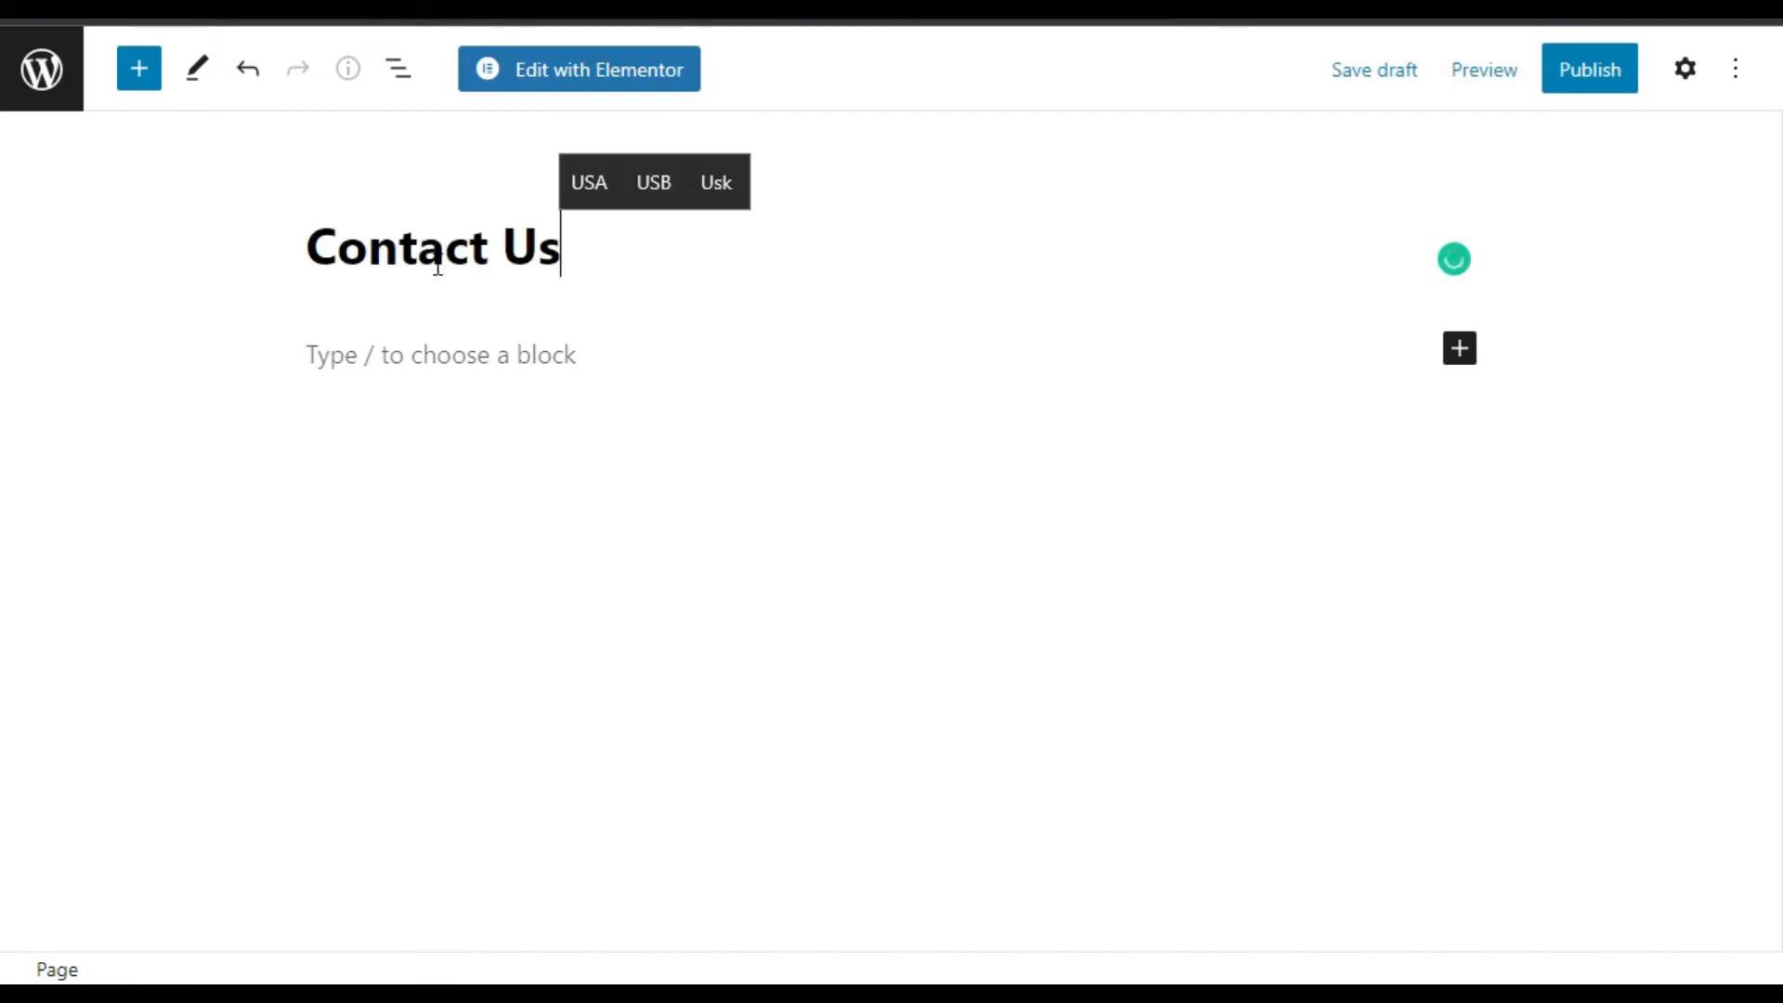
Insert a Ninja Form block below the page title and set it to display the Contact Me form.
click(412, 341)
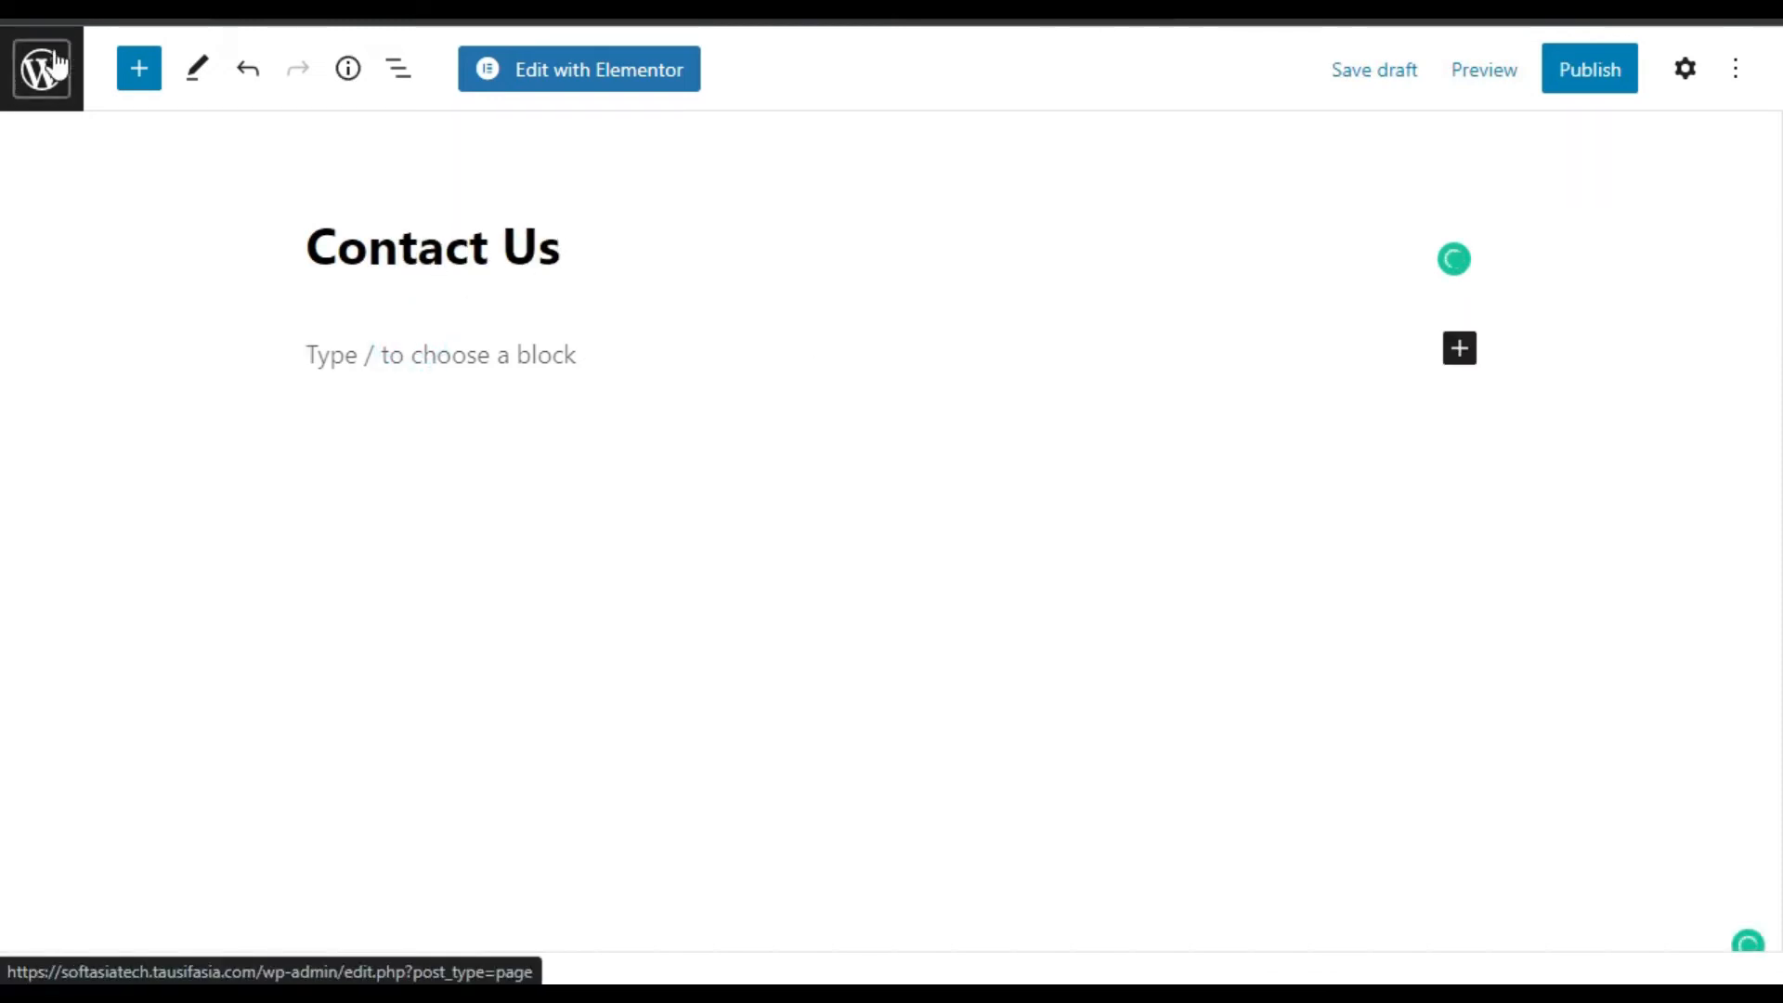
click(140, 68)
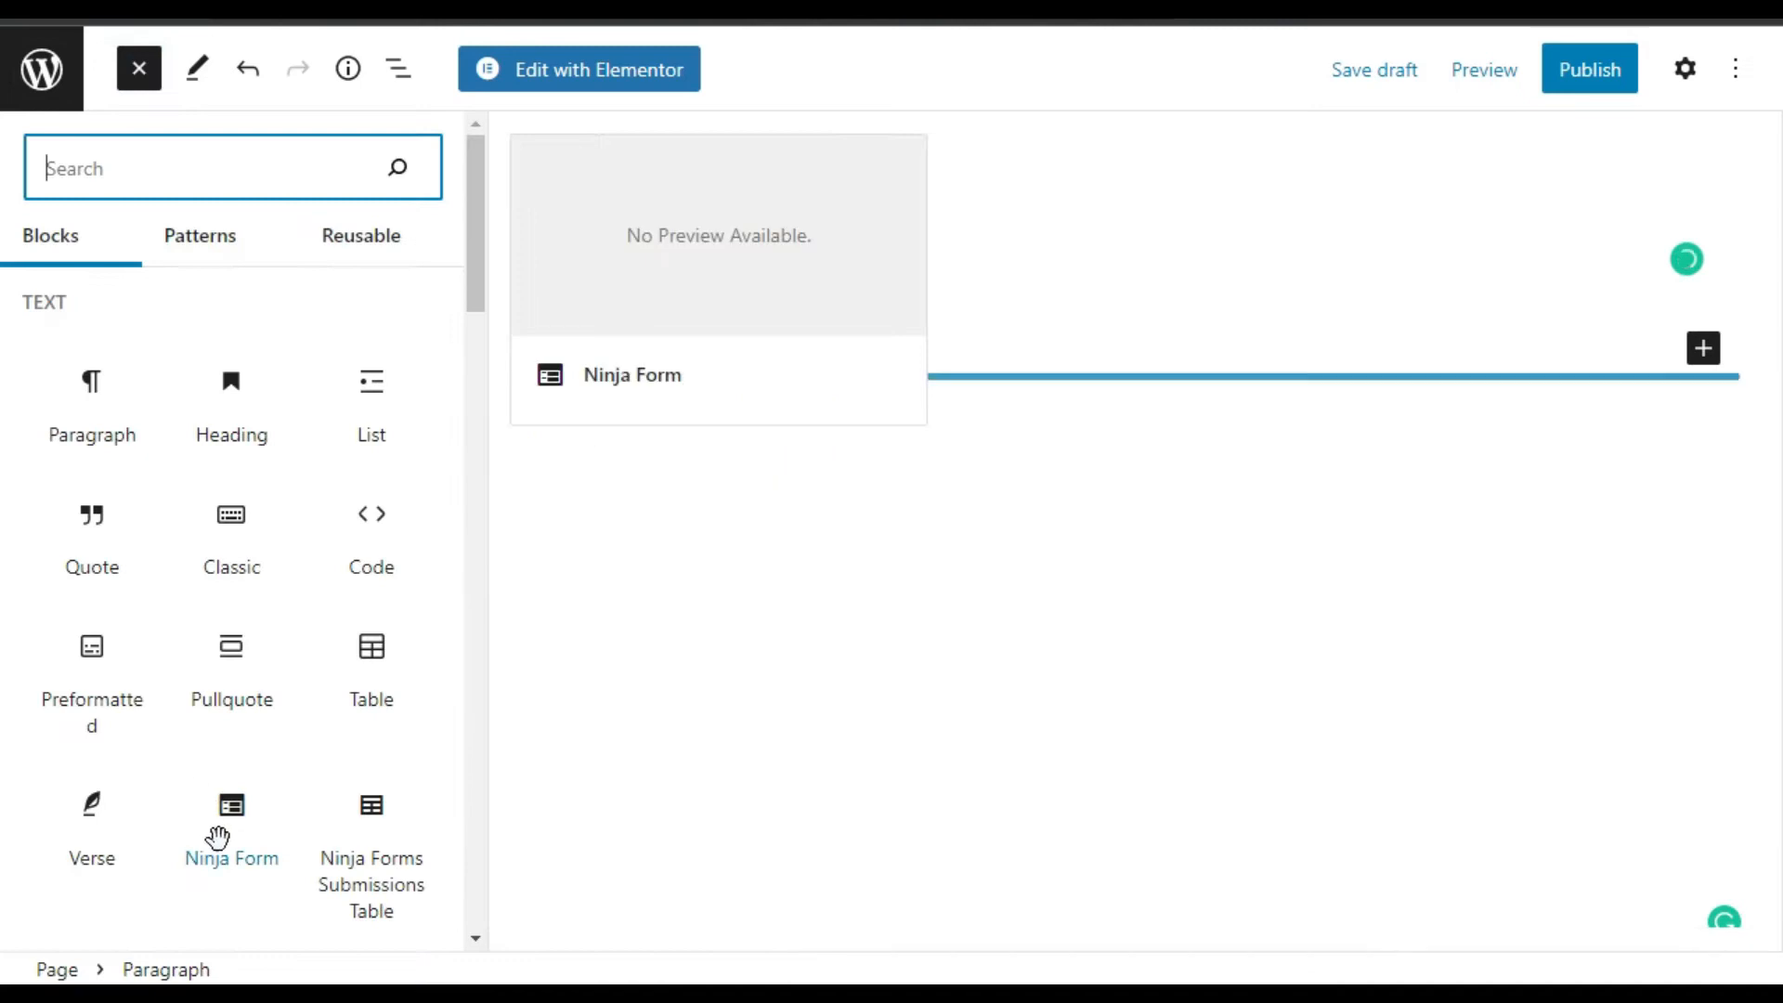
click(232, 864)
click(1357, 542)
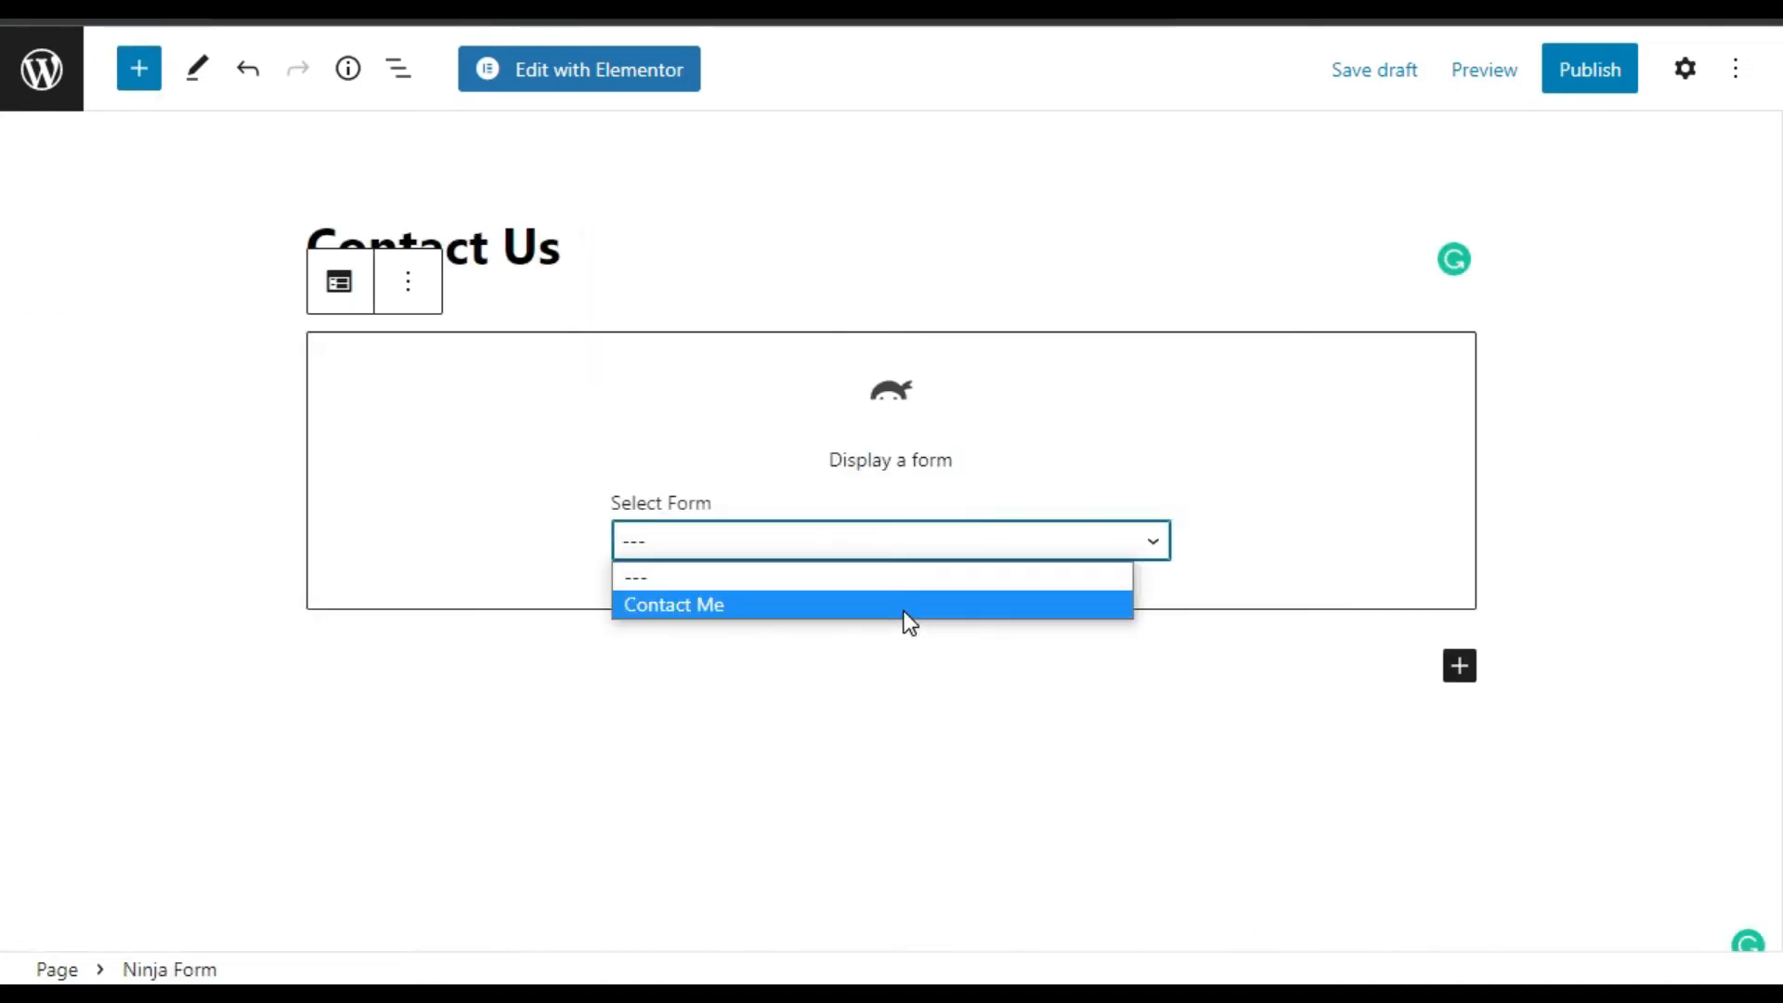
click(910, 604)
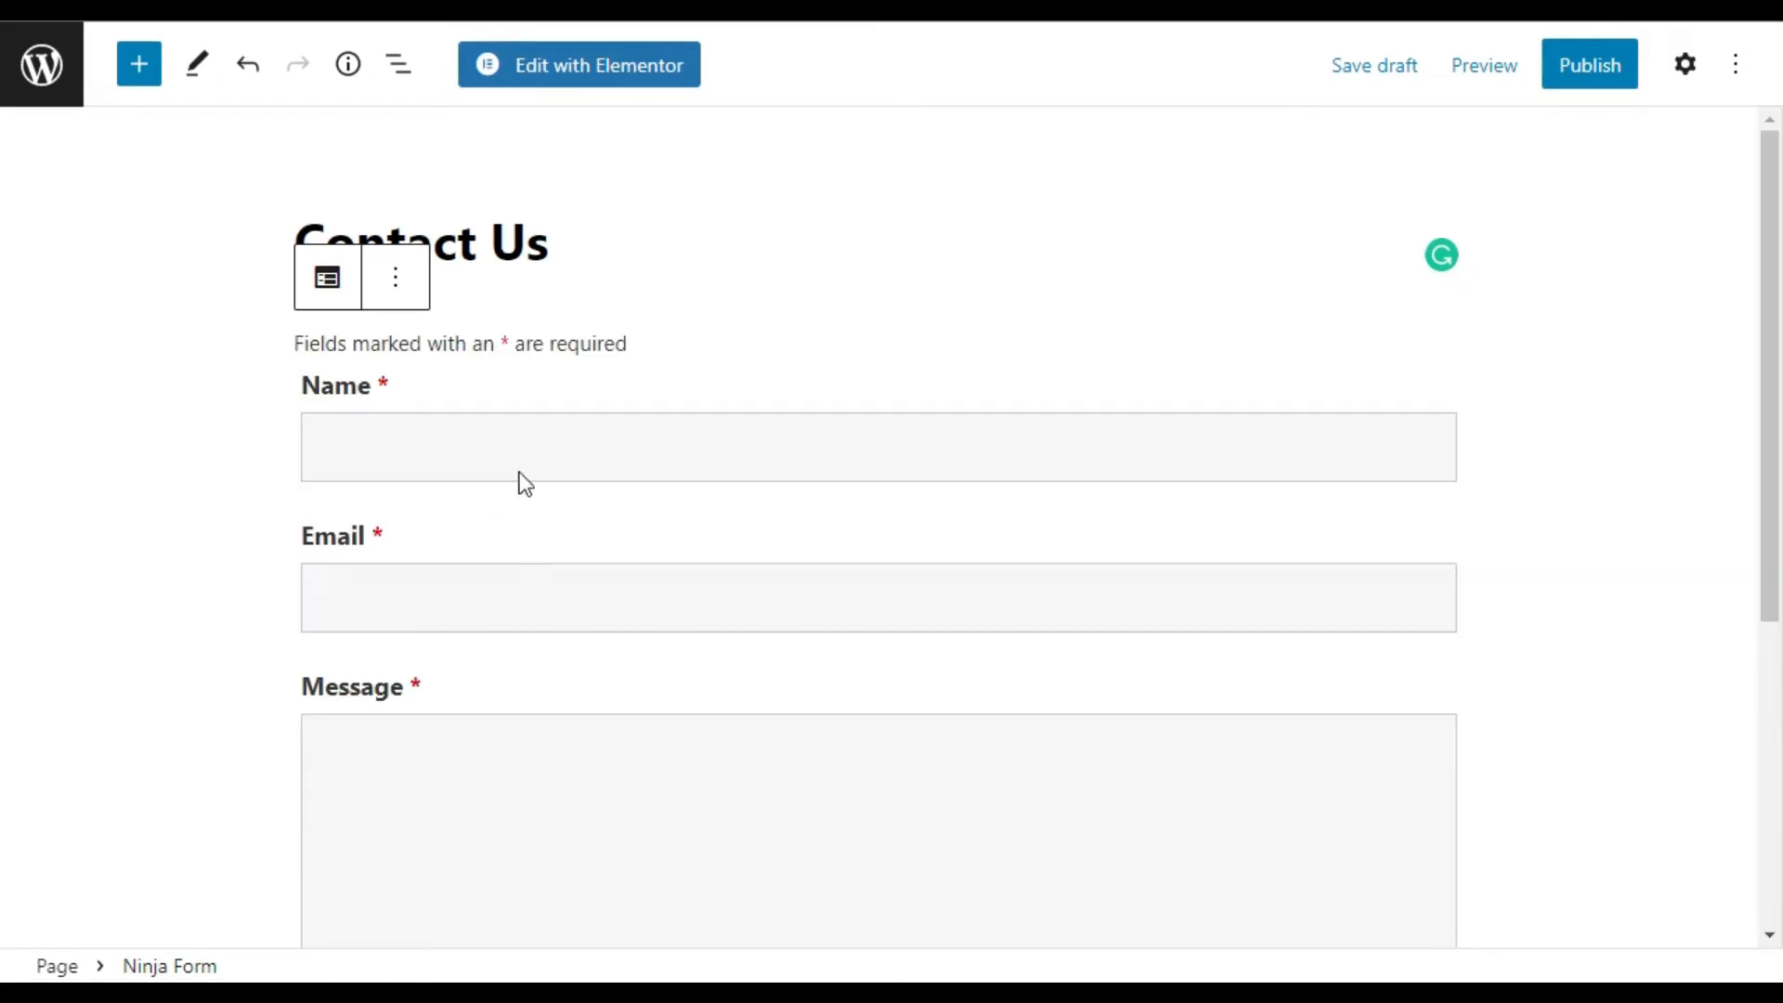
scroll(521, 485, down, 2)
scroll(1058, 676, up, 2)
Publish the Contact Us page and view its contact form on the live site.
click(1576, 76)
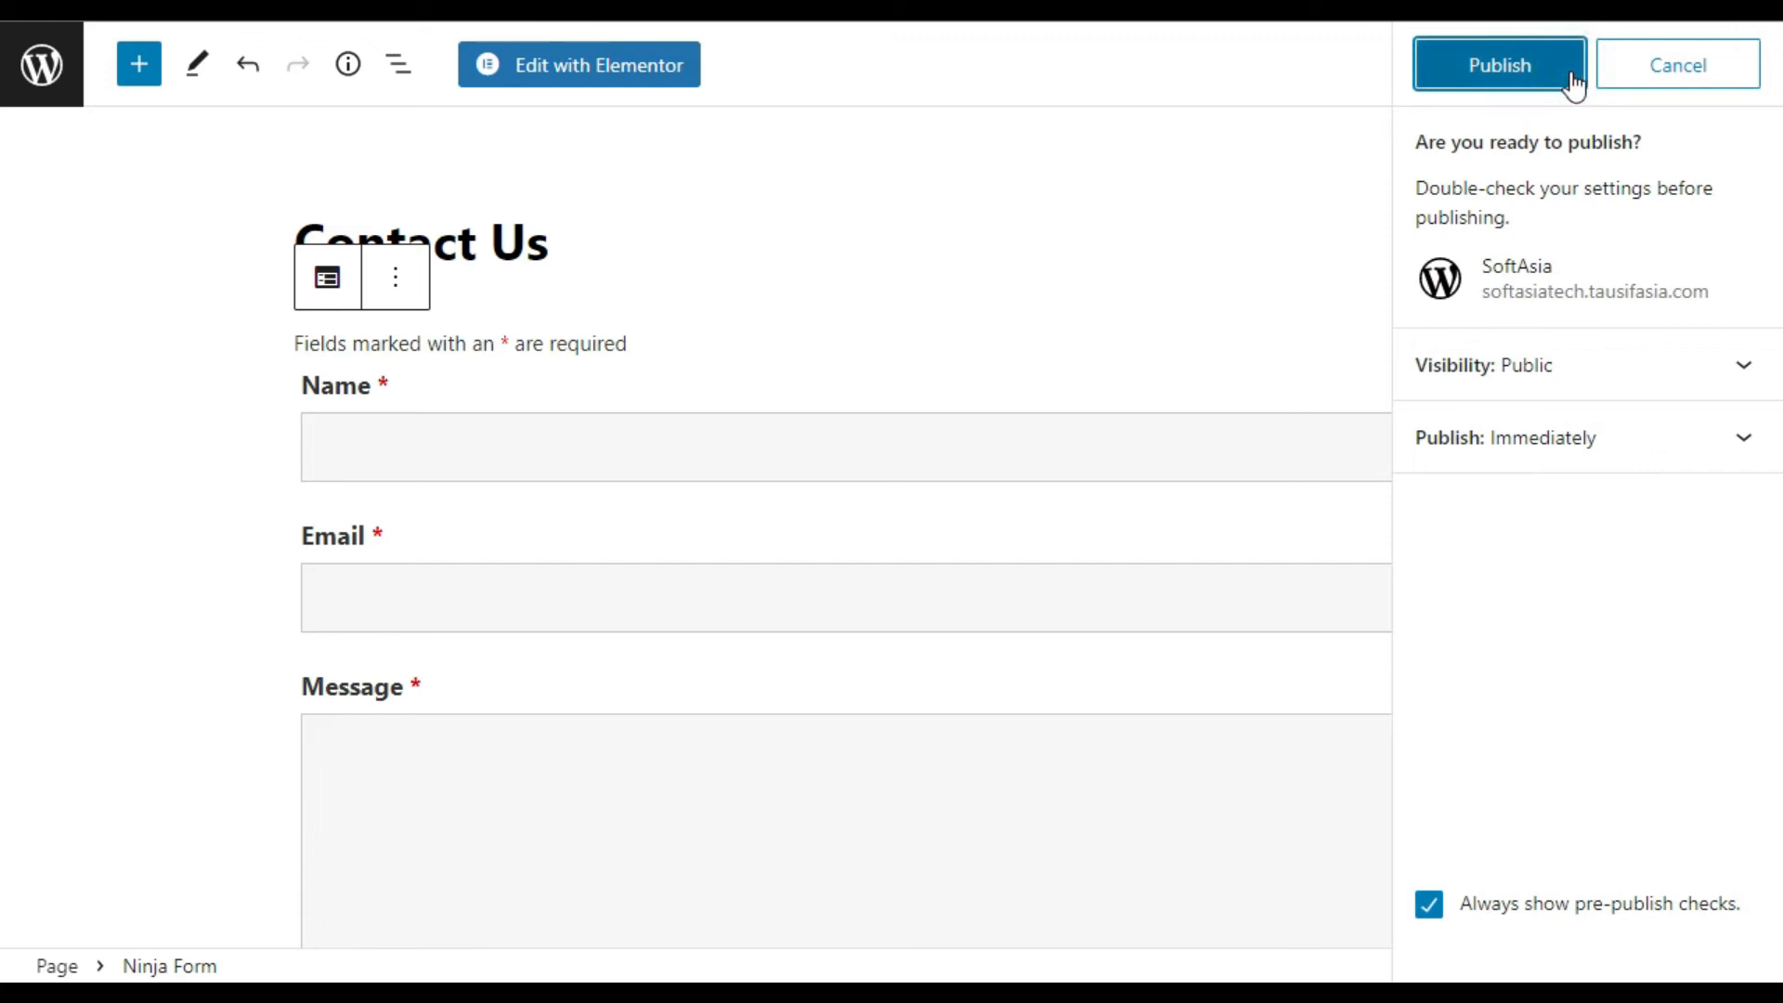
click(1574, 76)
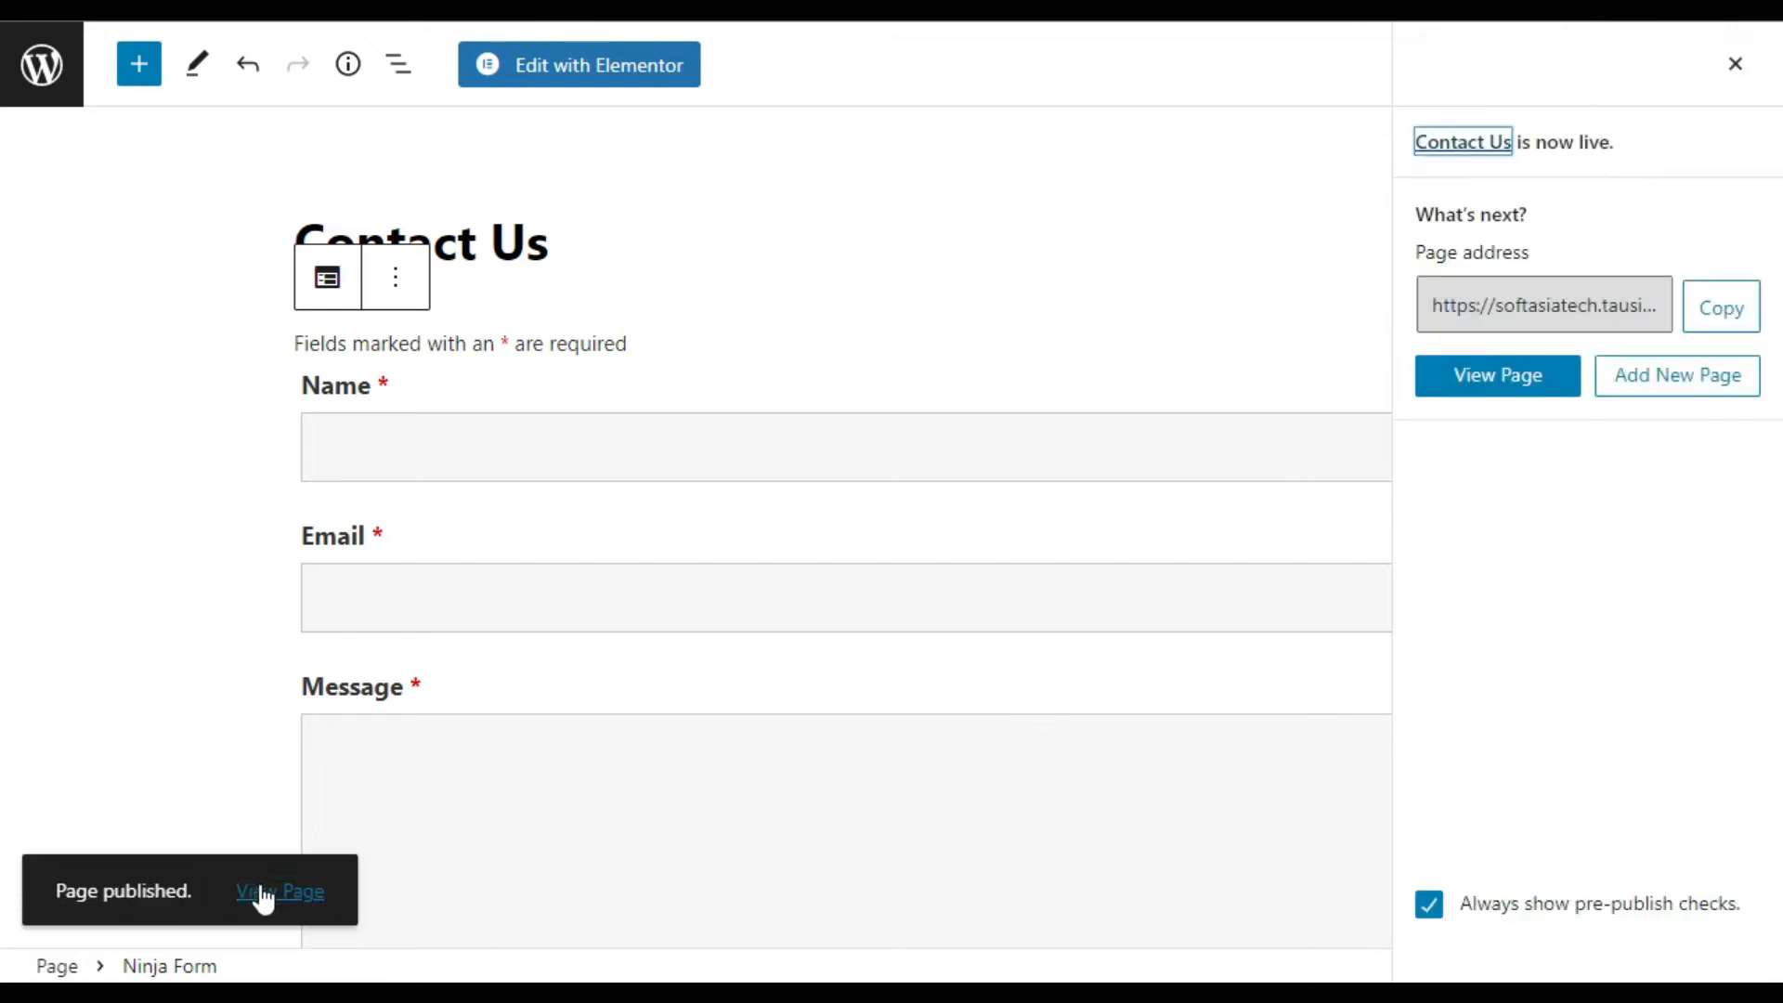
click(266, 894)
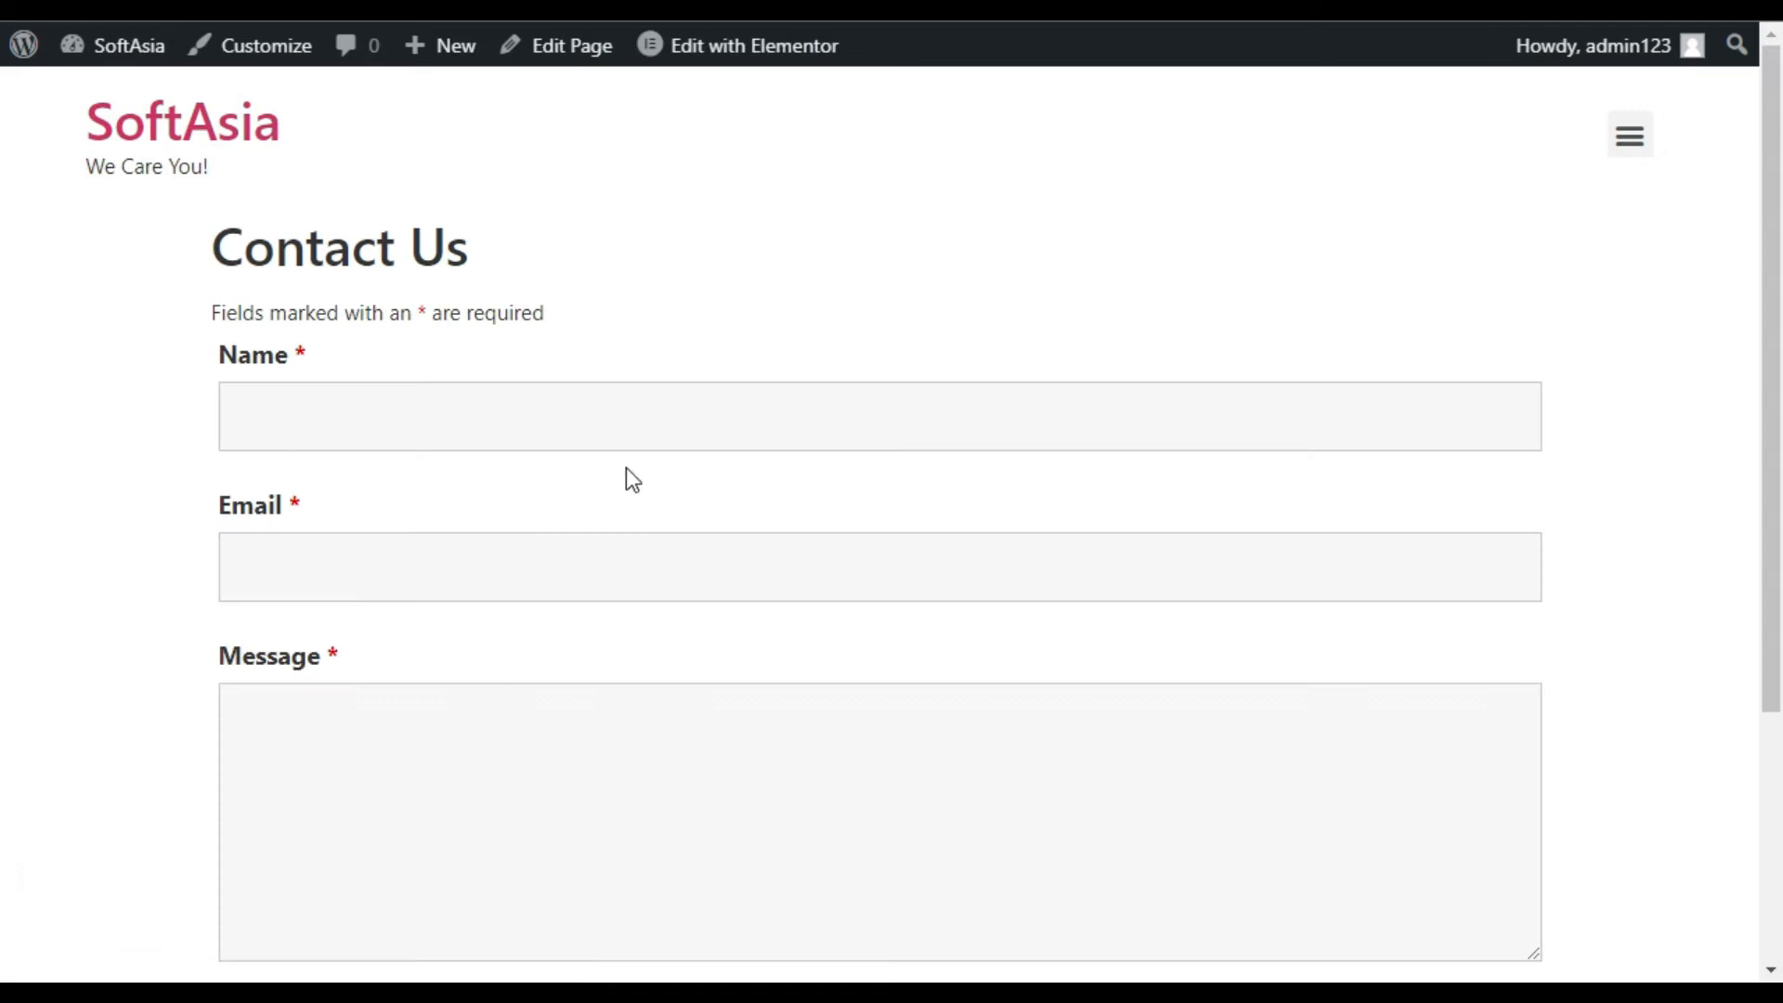
scroll(626, 466, down, 2)
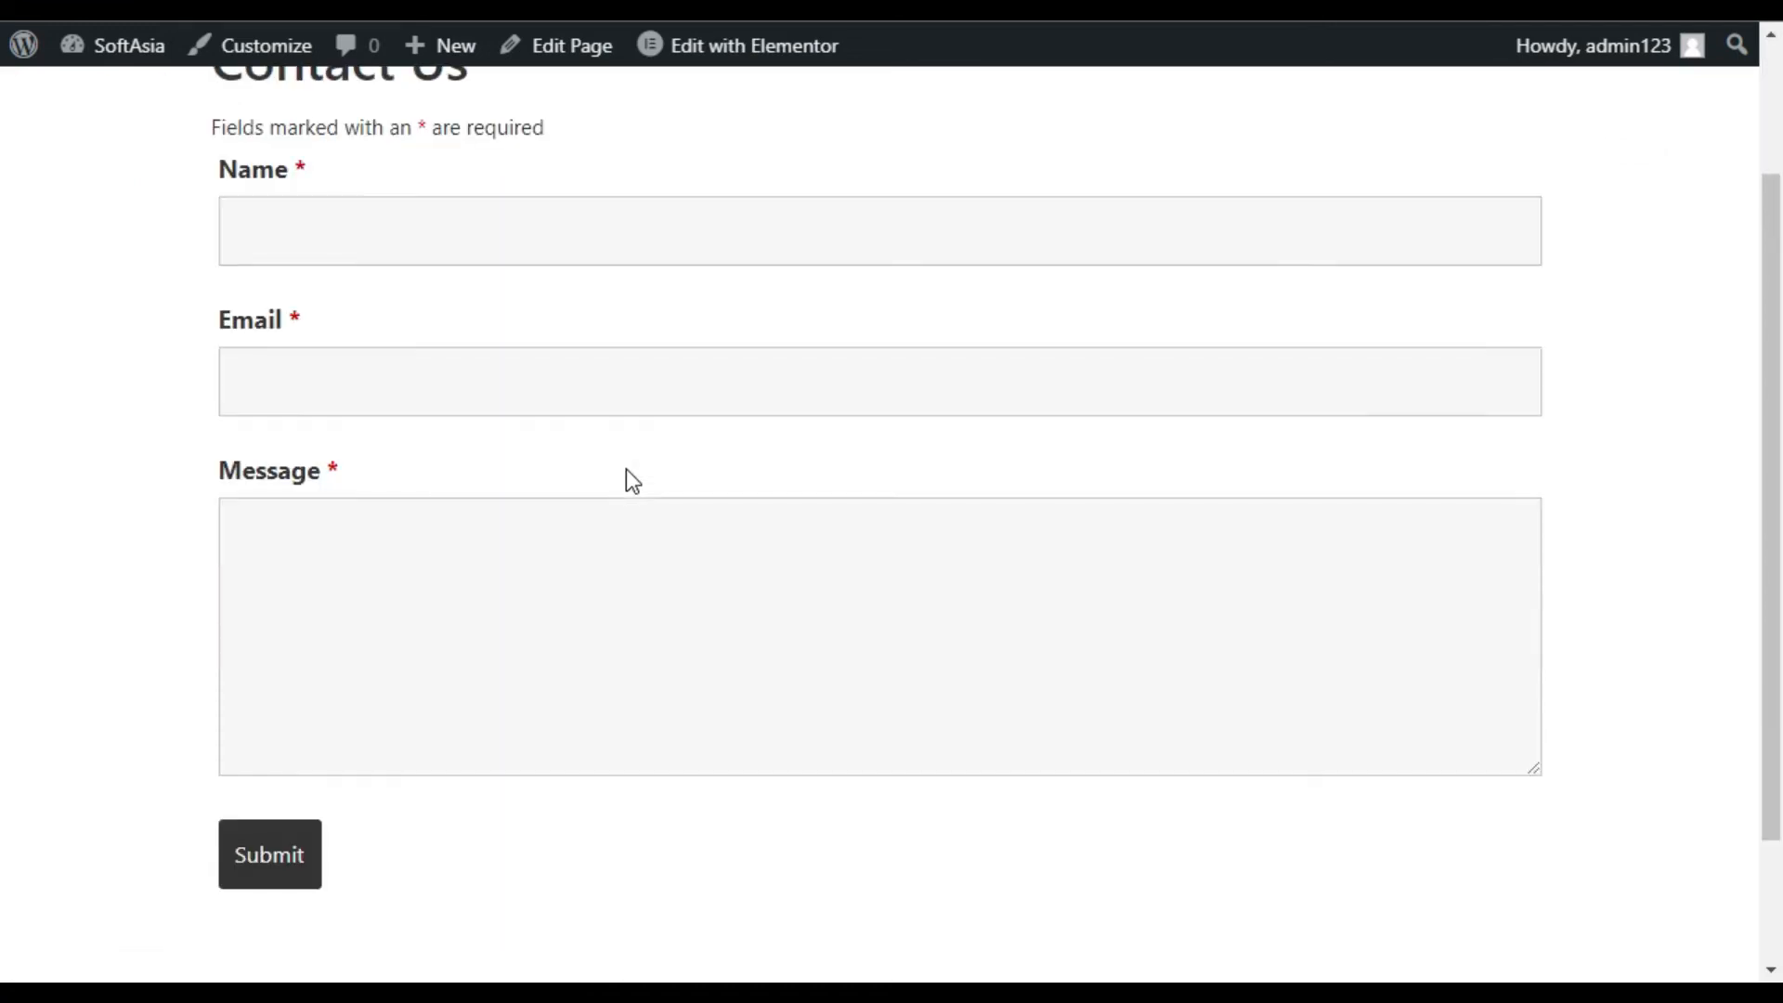
click(692, 226)
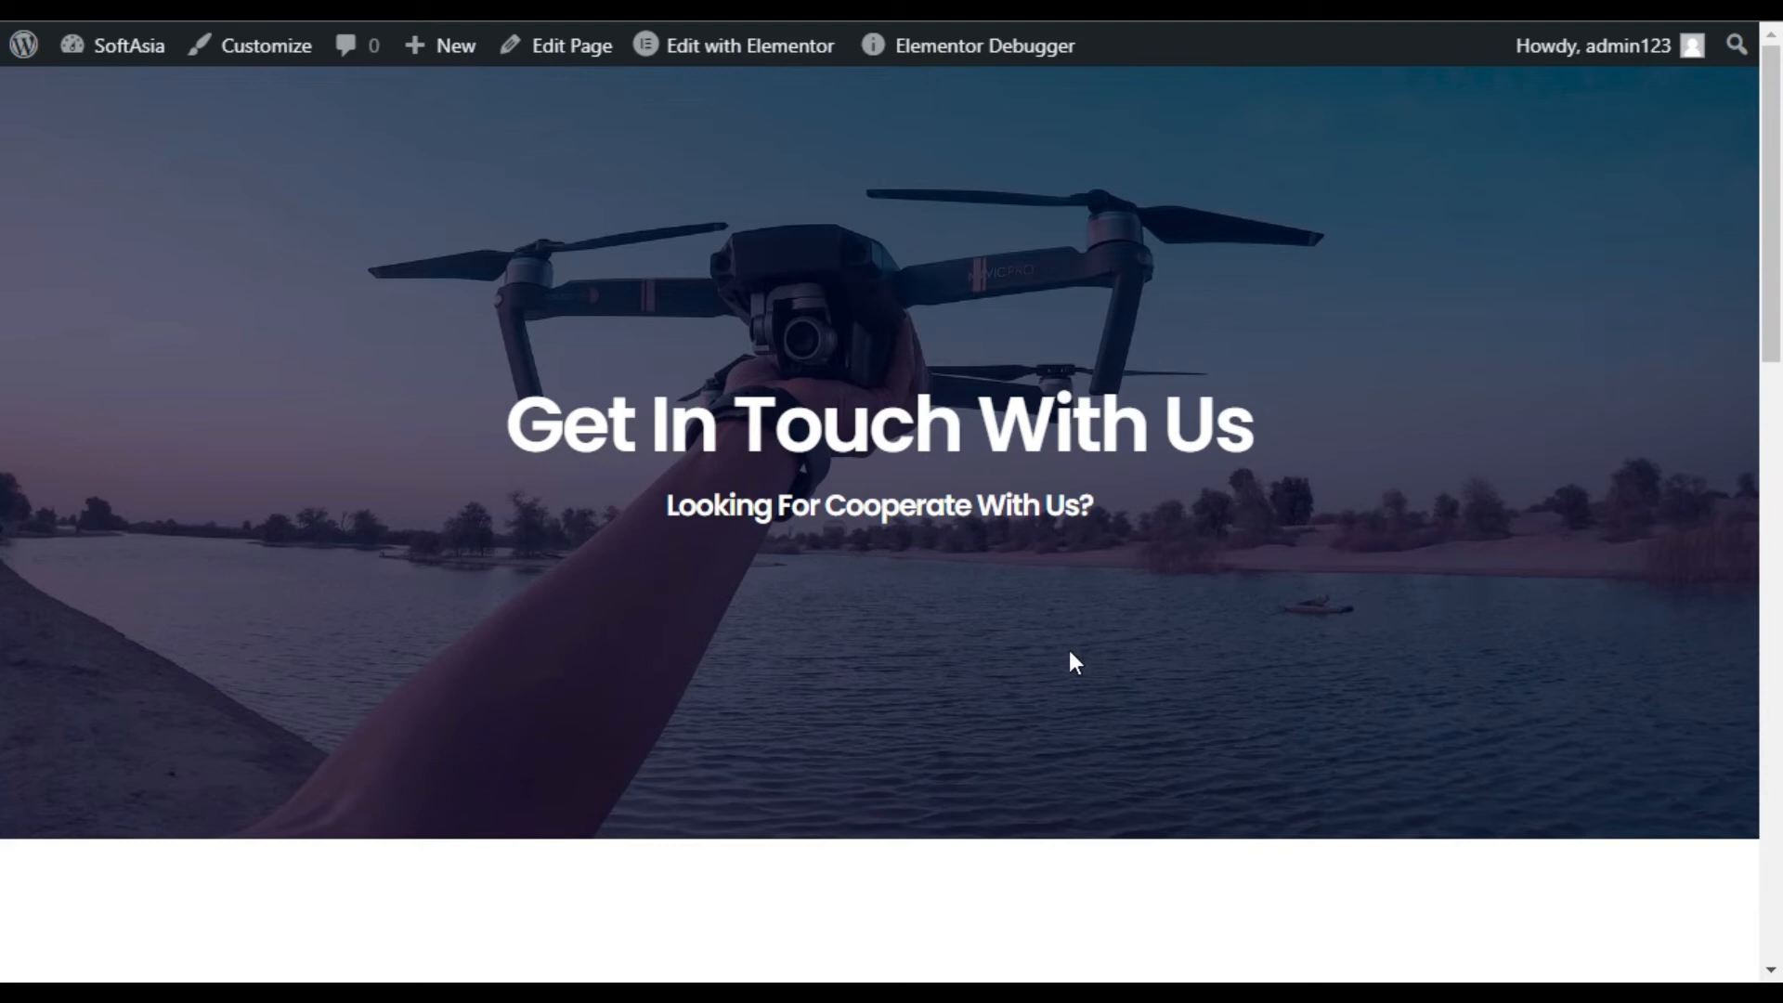
Look over the existing "Get In Touch With Us" contact page and open it for editing in Elementor.
scroll(1069, 652, down, 8)
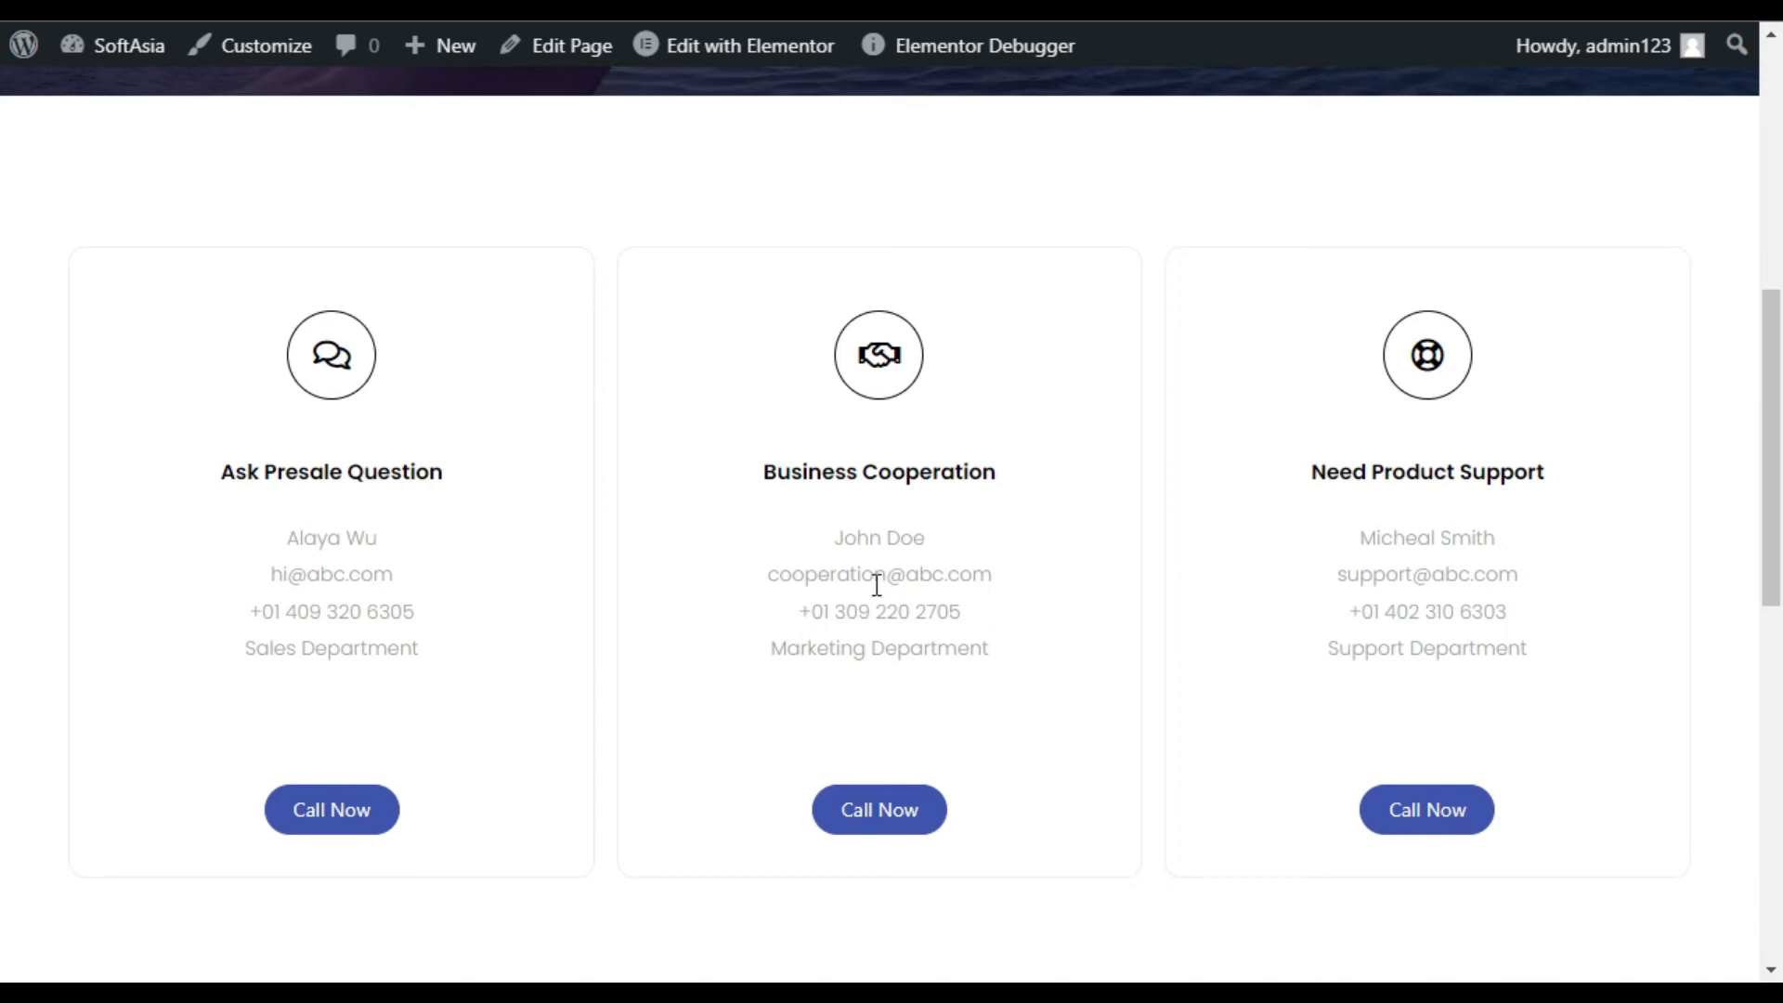
scroll(862, 609, up, 2)
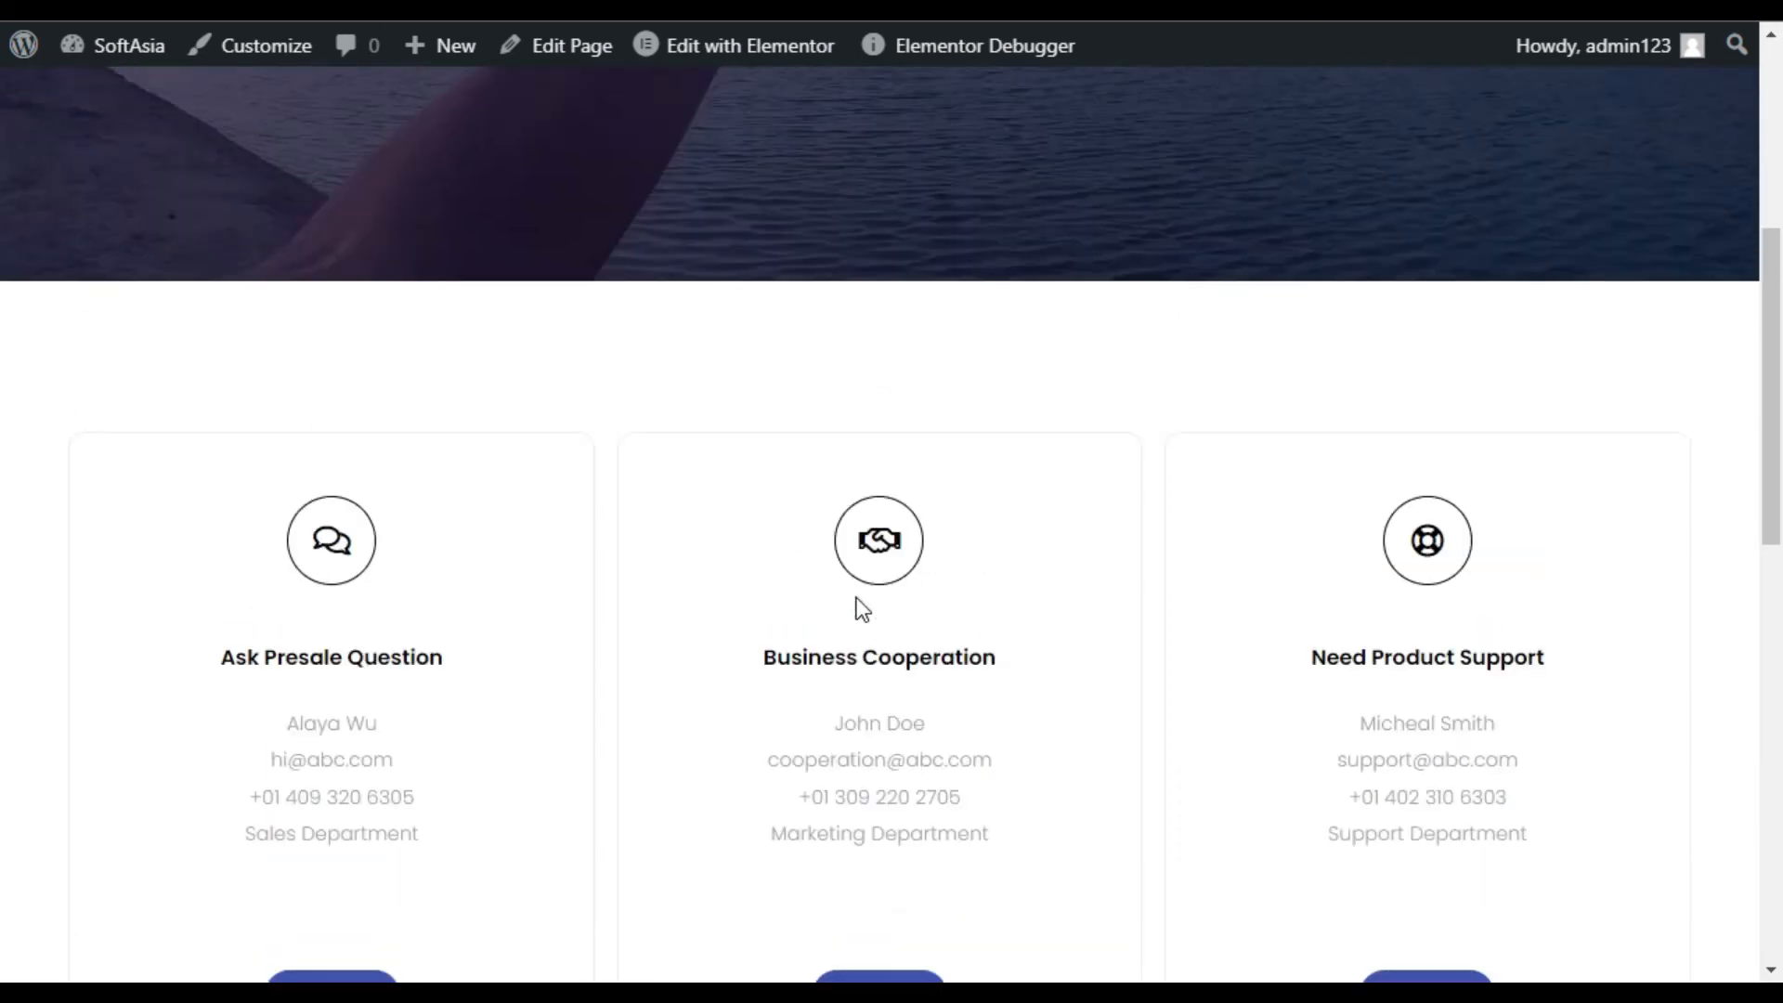
scroll(859, 613, down, 4)
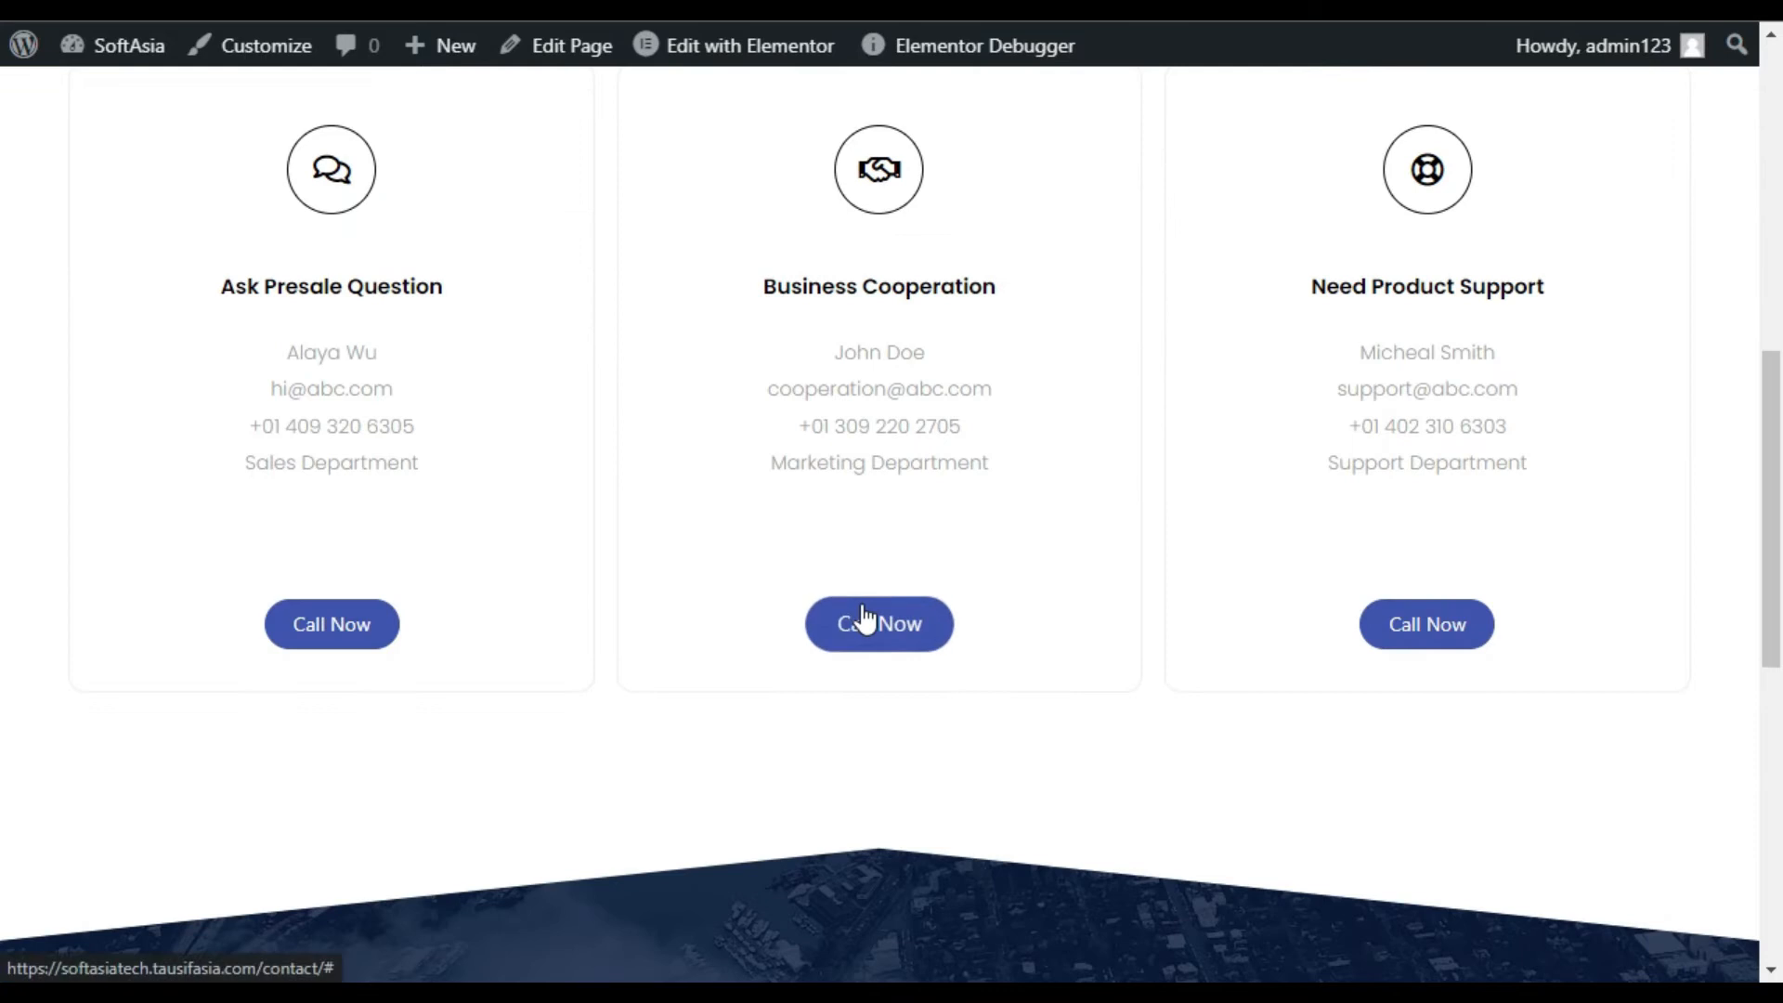
scroll(866, 617, down, 2)
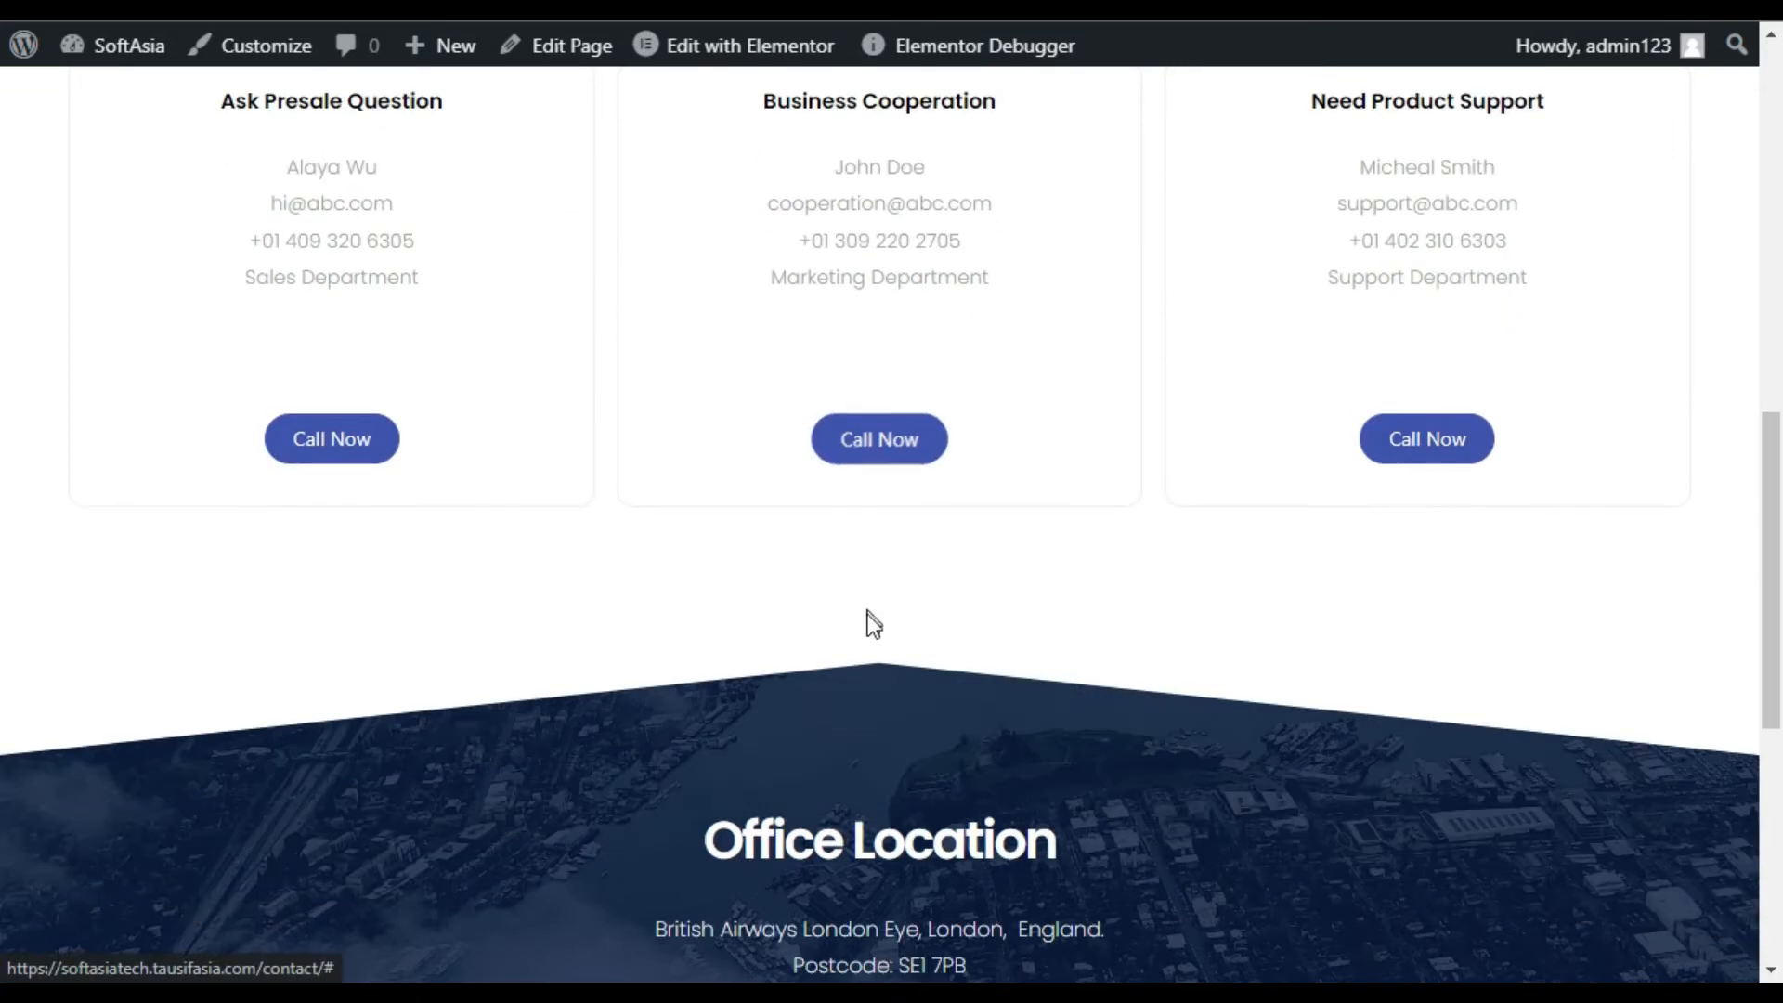
click(726, 58)
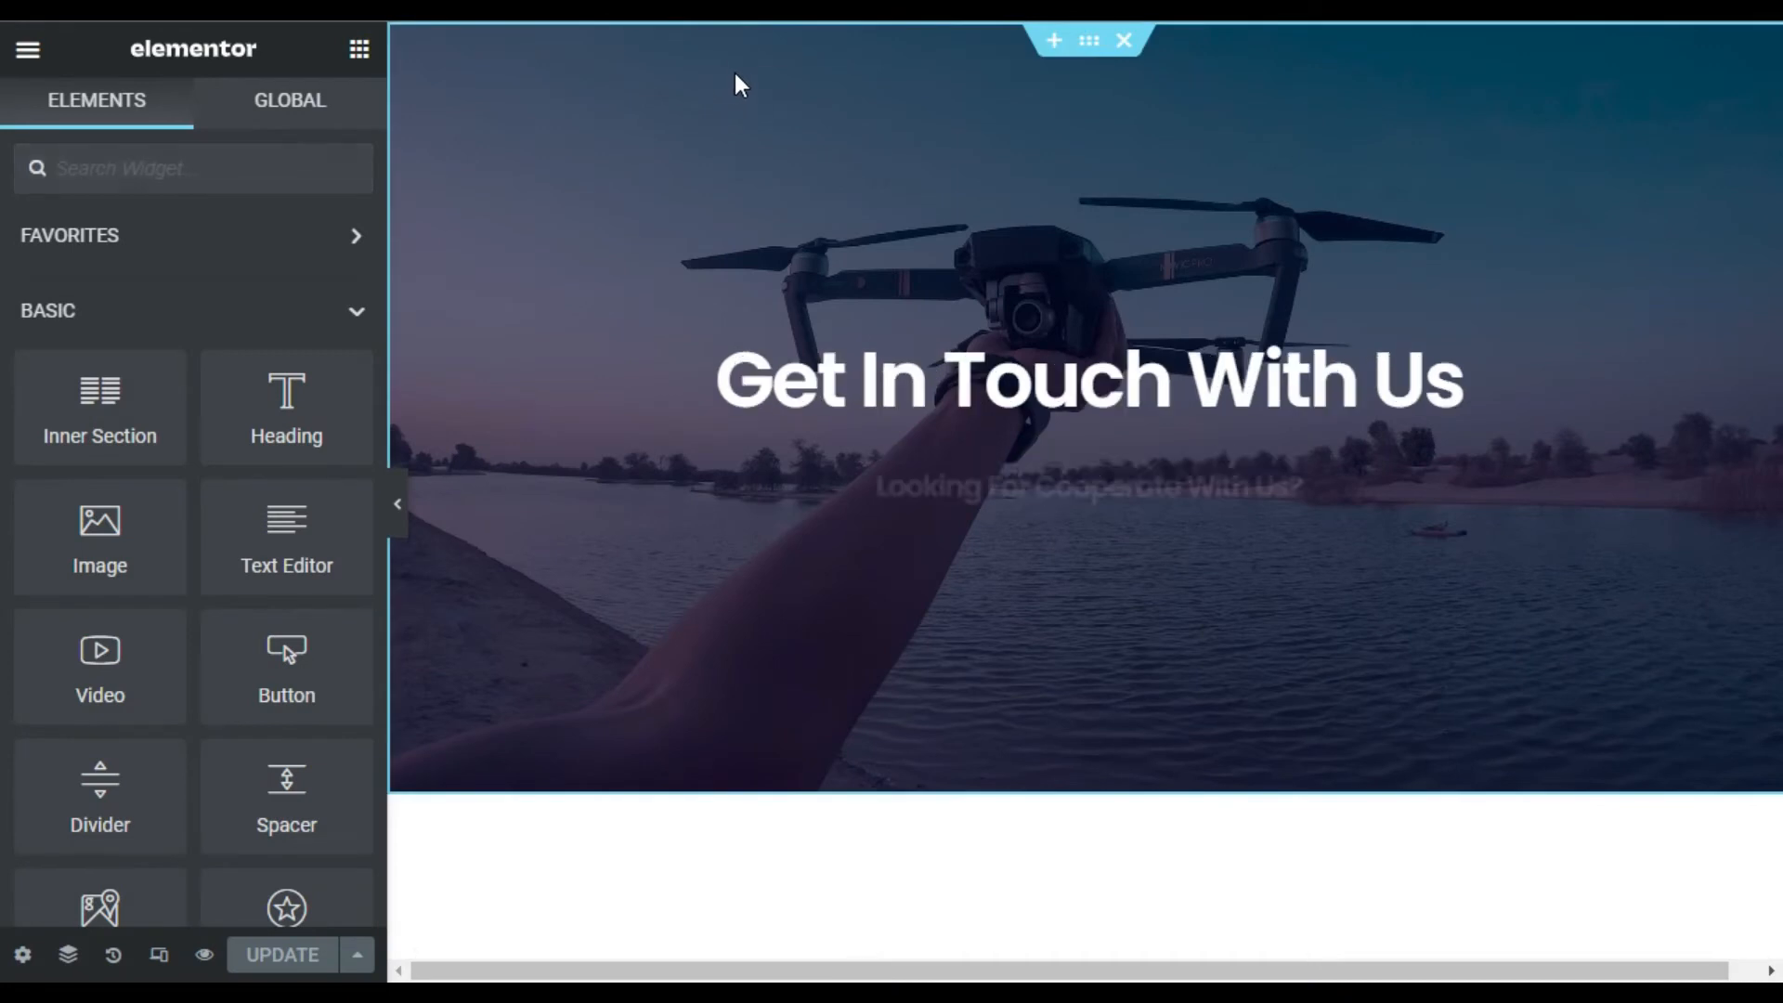
Place a Ninja Forms Widget in the empty middle column between the contact cards and the Office Location section.
scroll(716, 106, down, 8)
scroll(717, 119, down, 6)
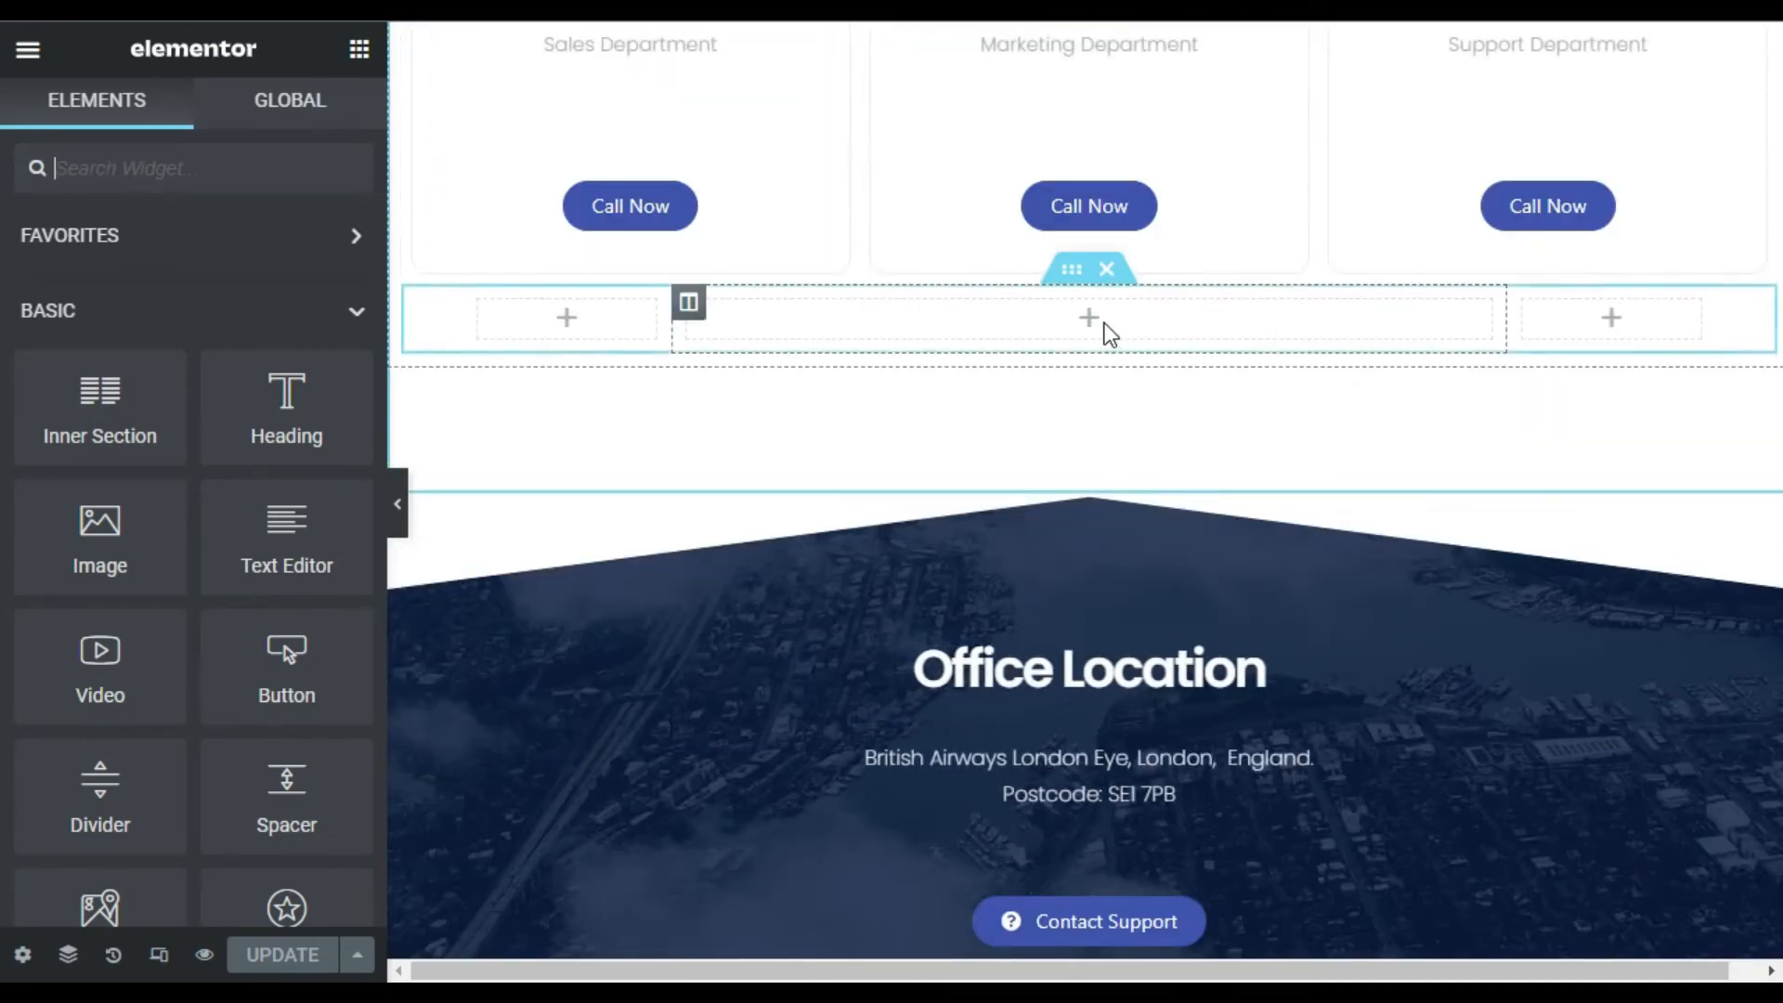
click(268, 327)
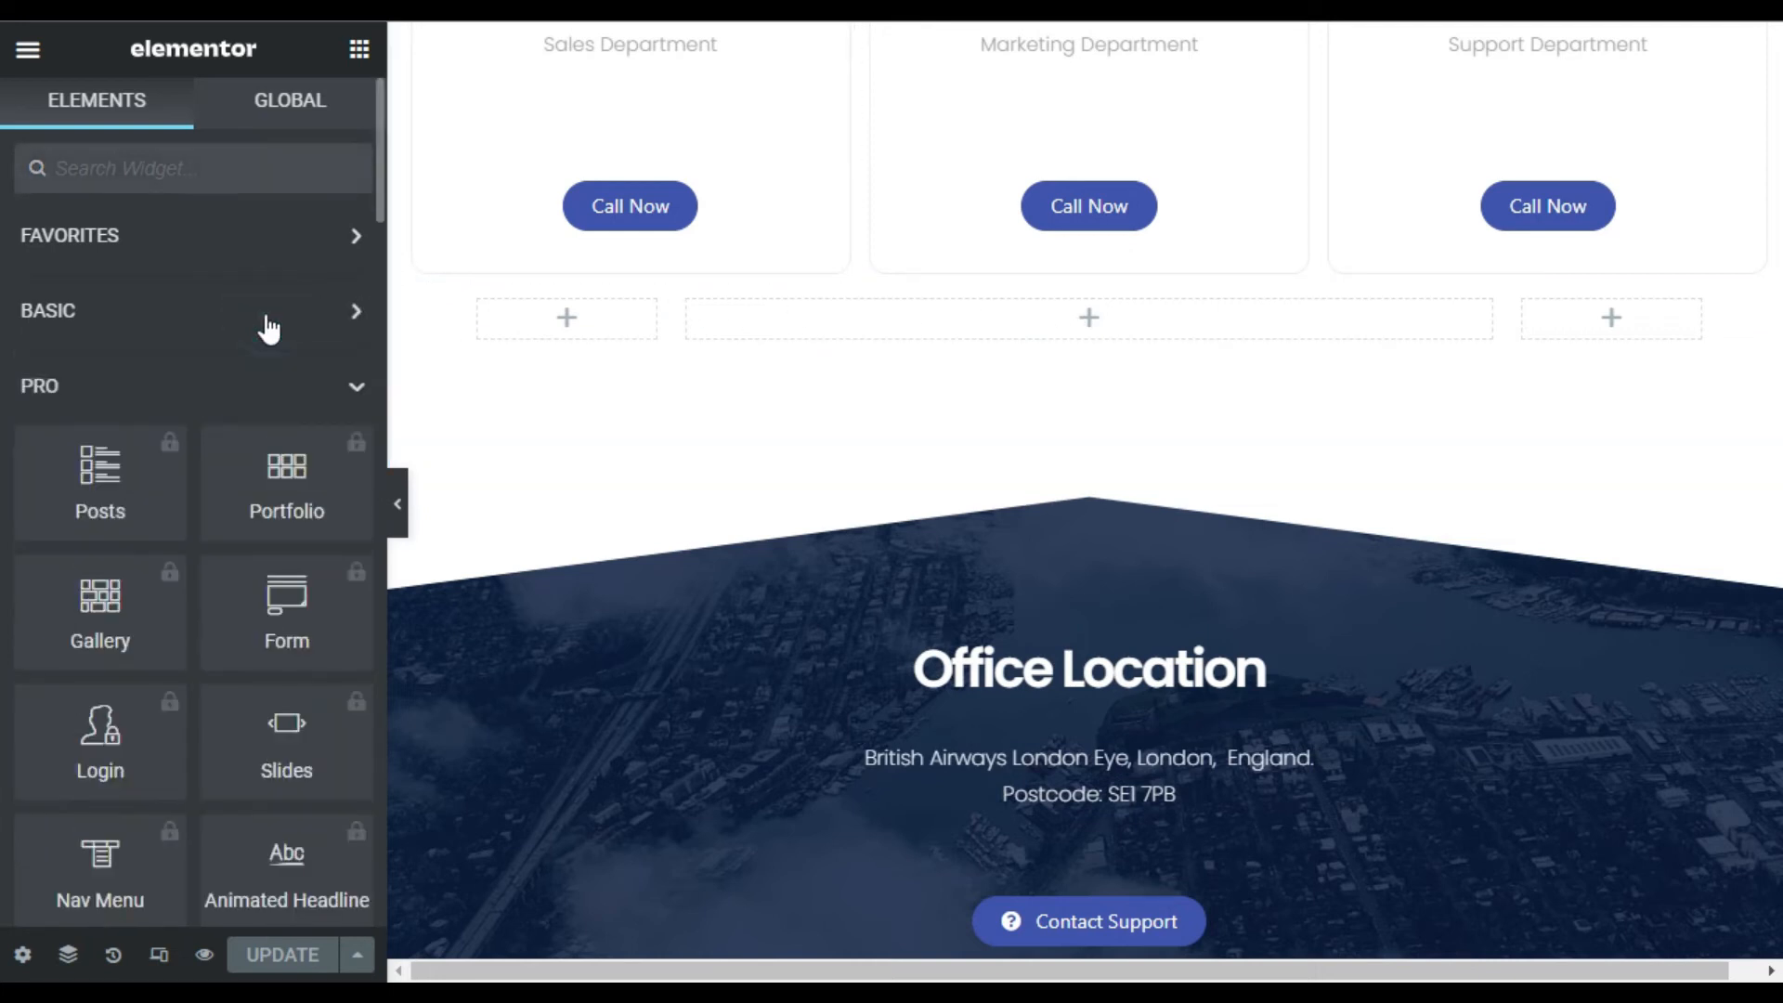
click(266, 386)
click(249, 458)
scroll(212, 532, down, 5)
click(191, 557)
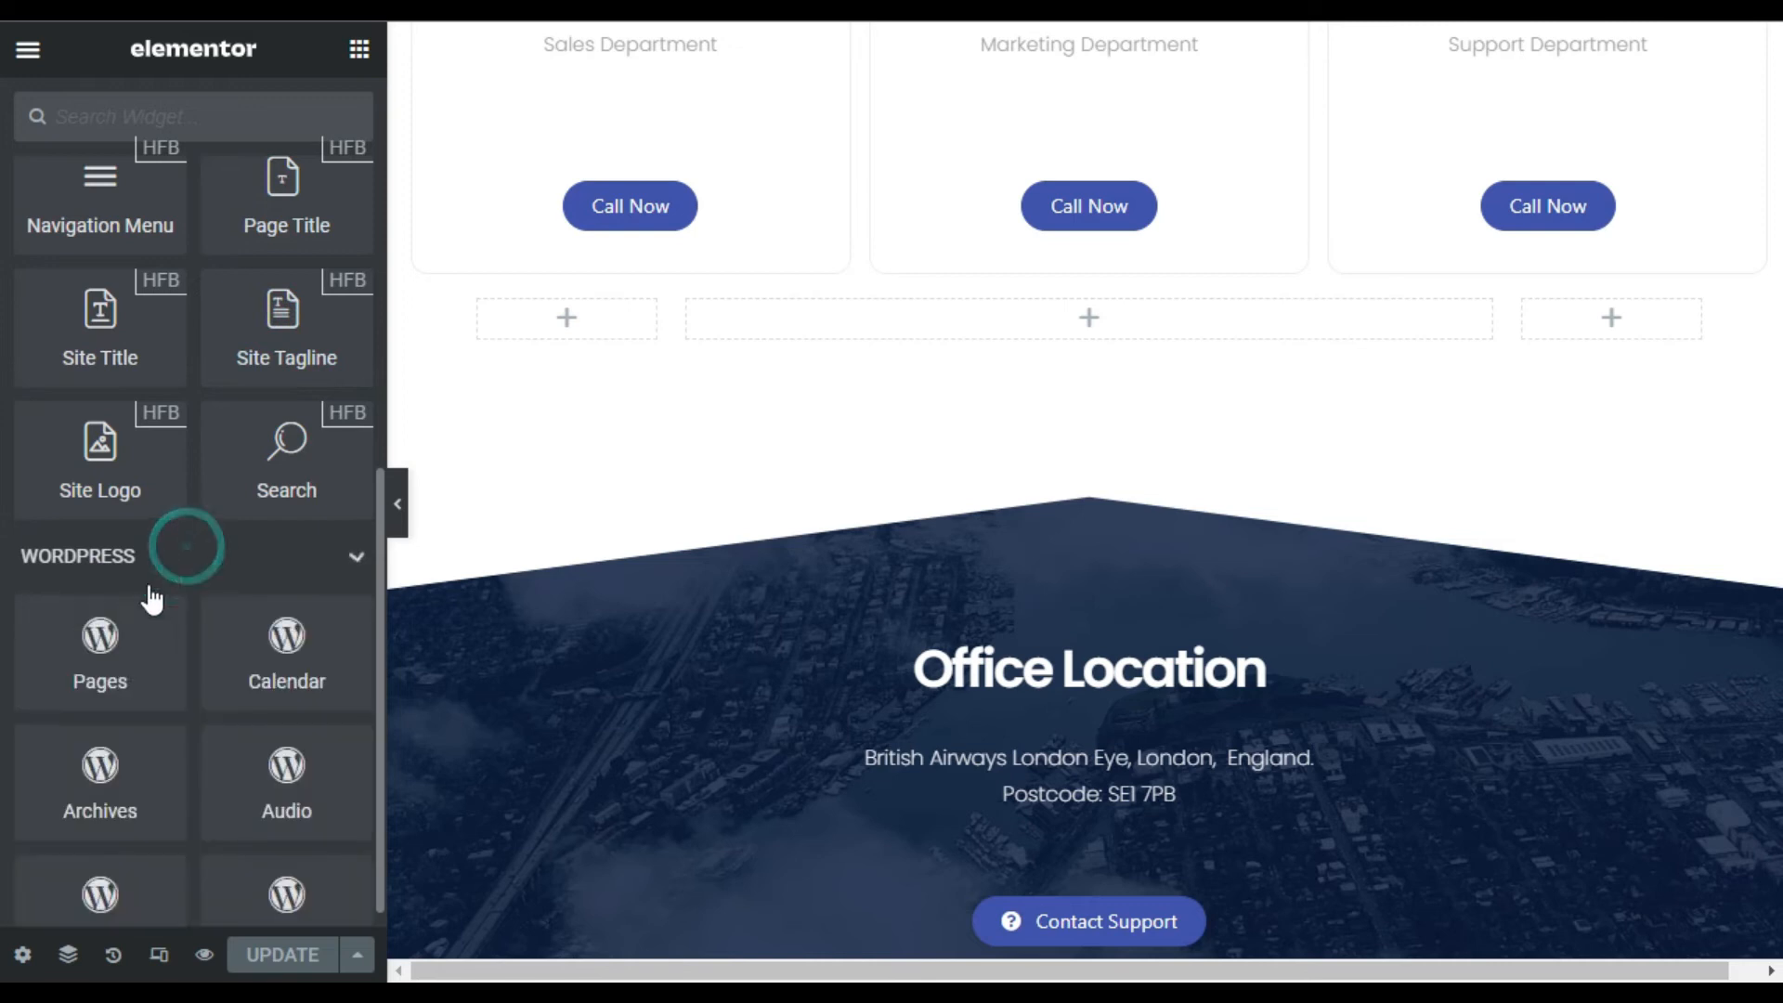
scroll(169, 613, down, 8)
scroll(167, 608, down, 2)
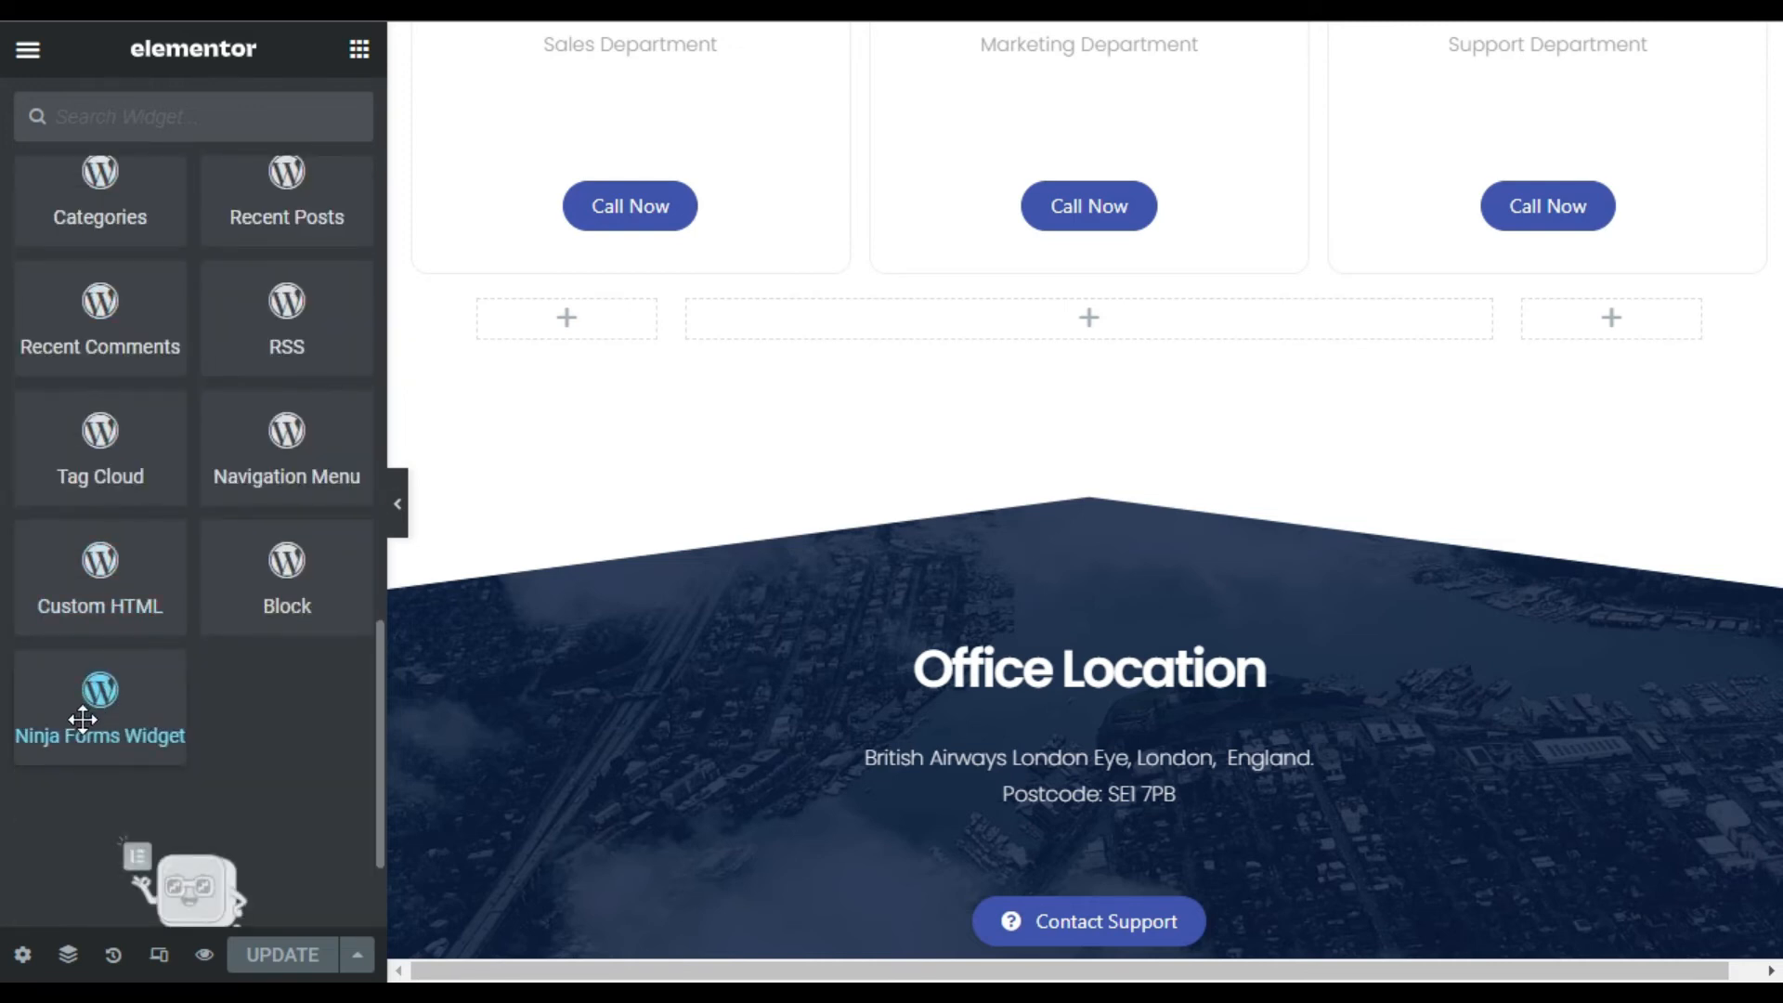
drag(79, 720, 1119, 332)
Set the Ninja Forms widget to display the Contact Me form and apply the change to the page.
click(121, 360)
click(108, 416)
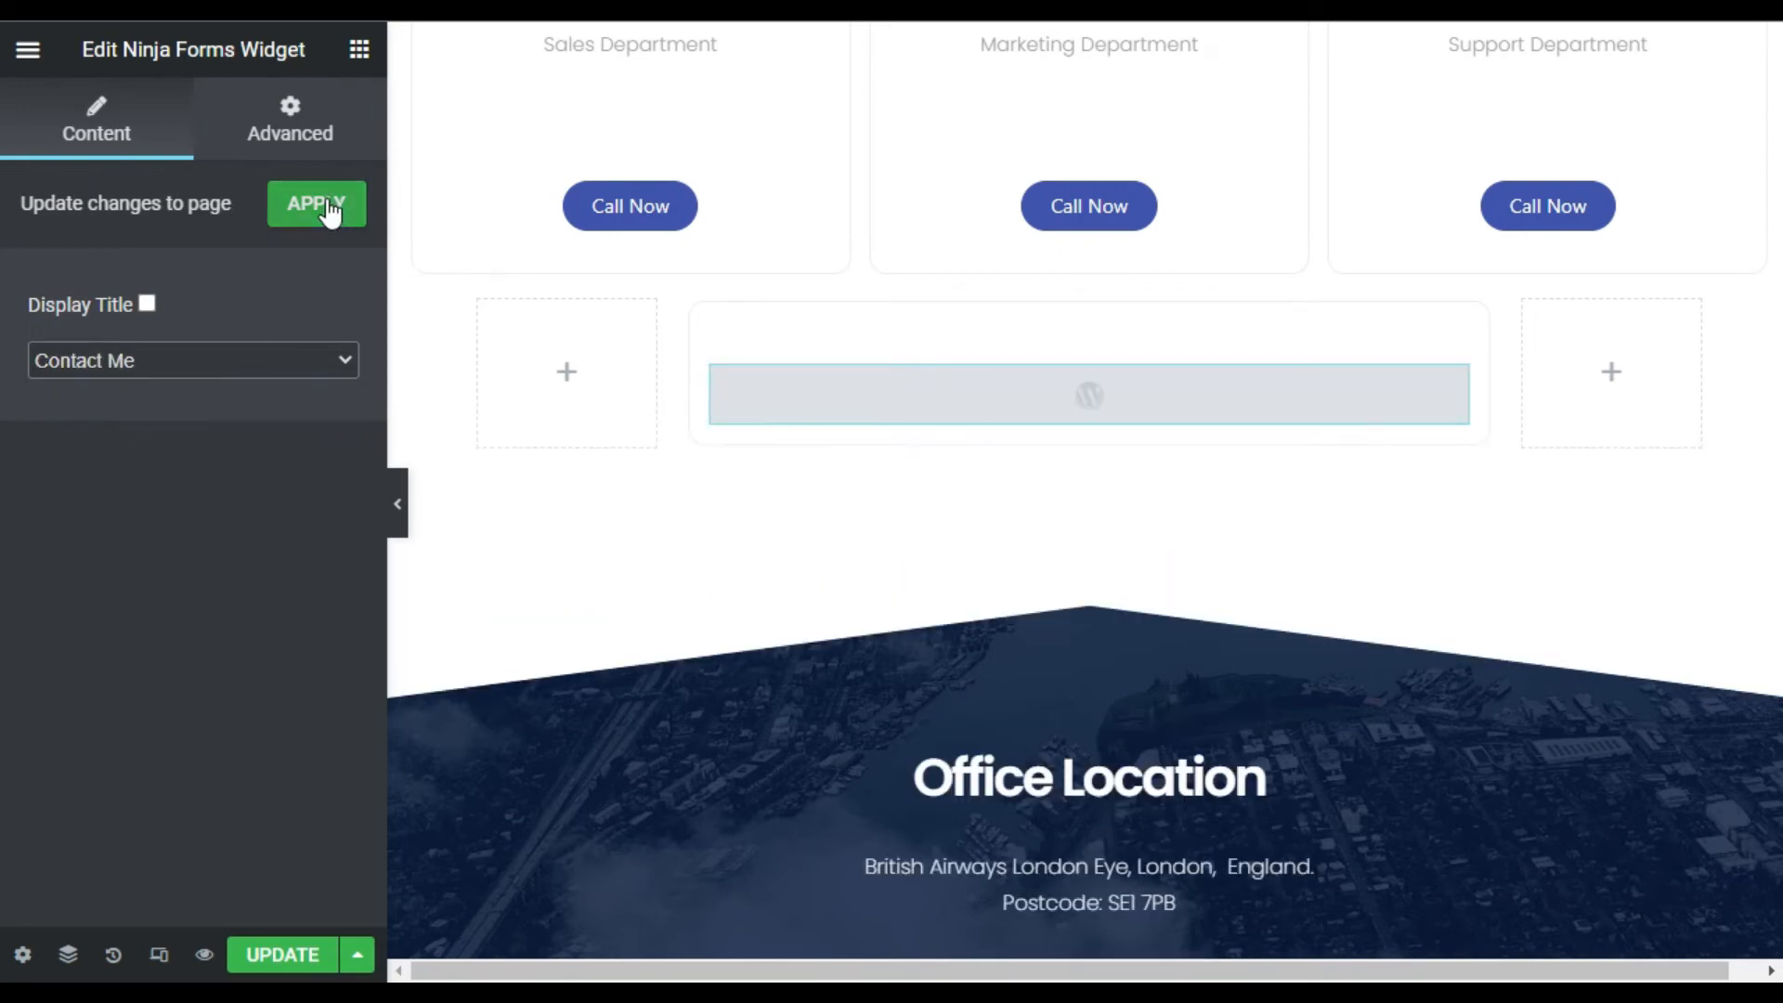
click(330, 212)
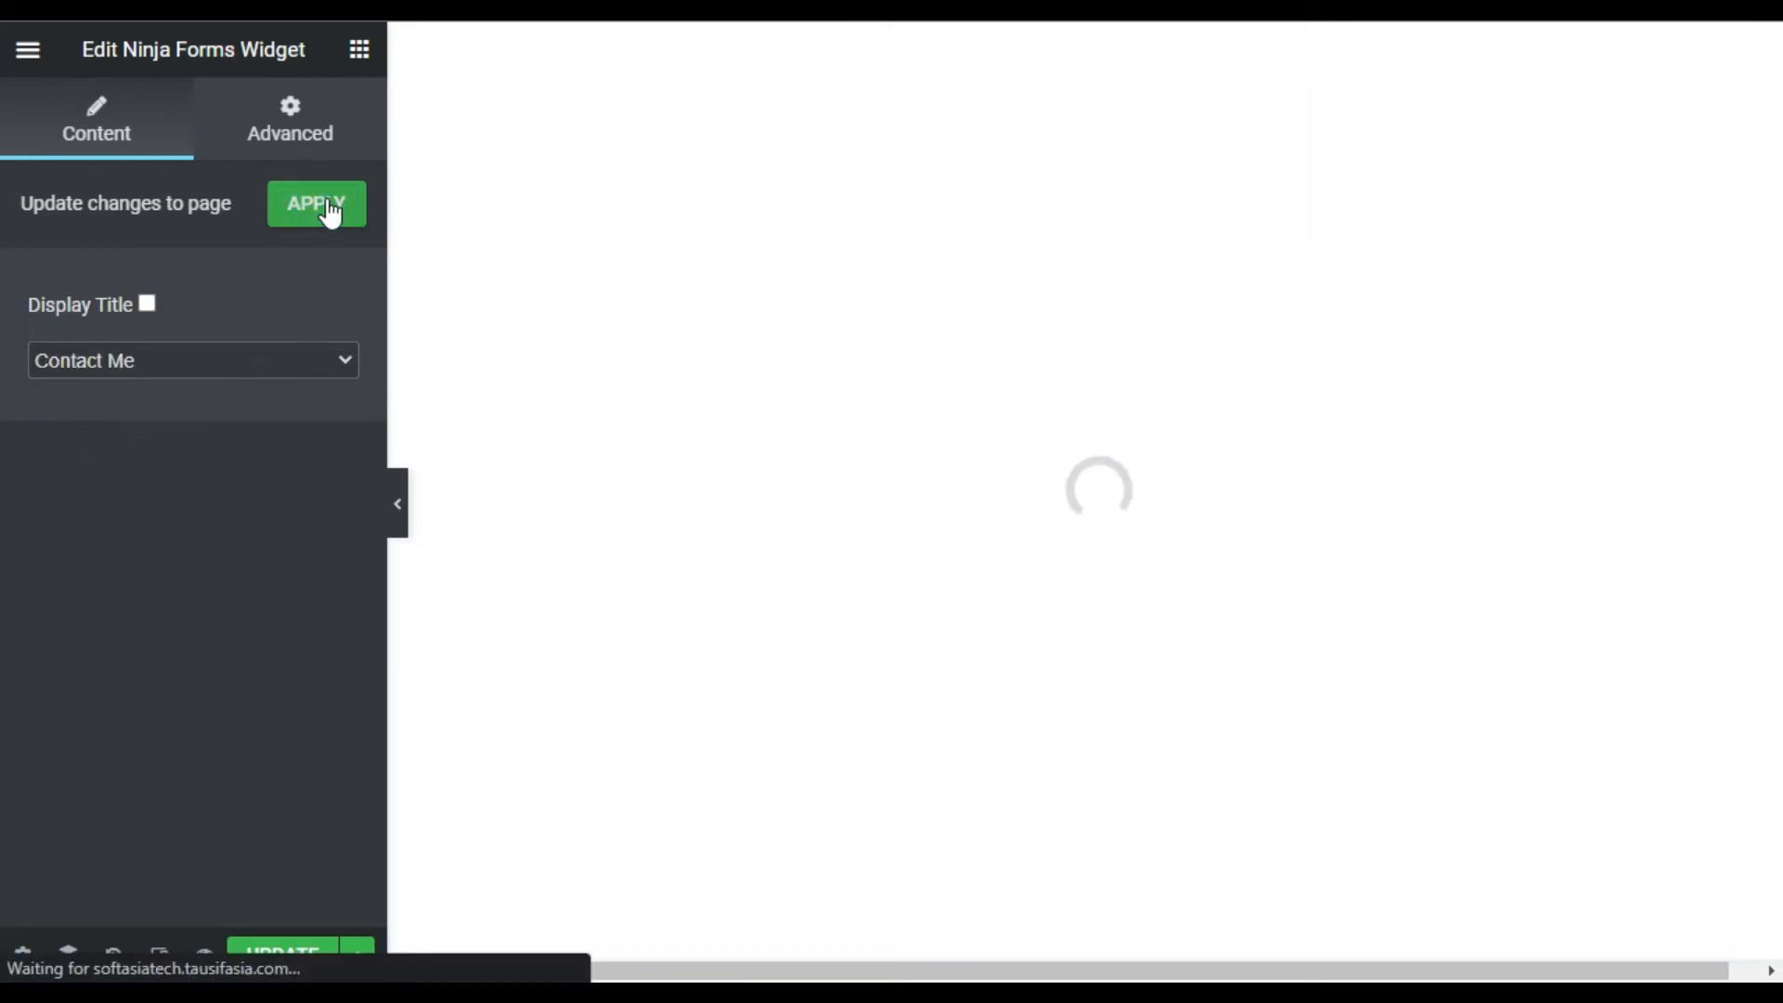
Update the page and preview the embedded contact form on the site.
scroll(650, 372, up, 15)
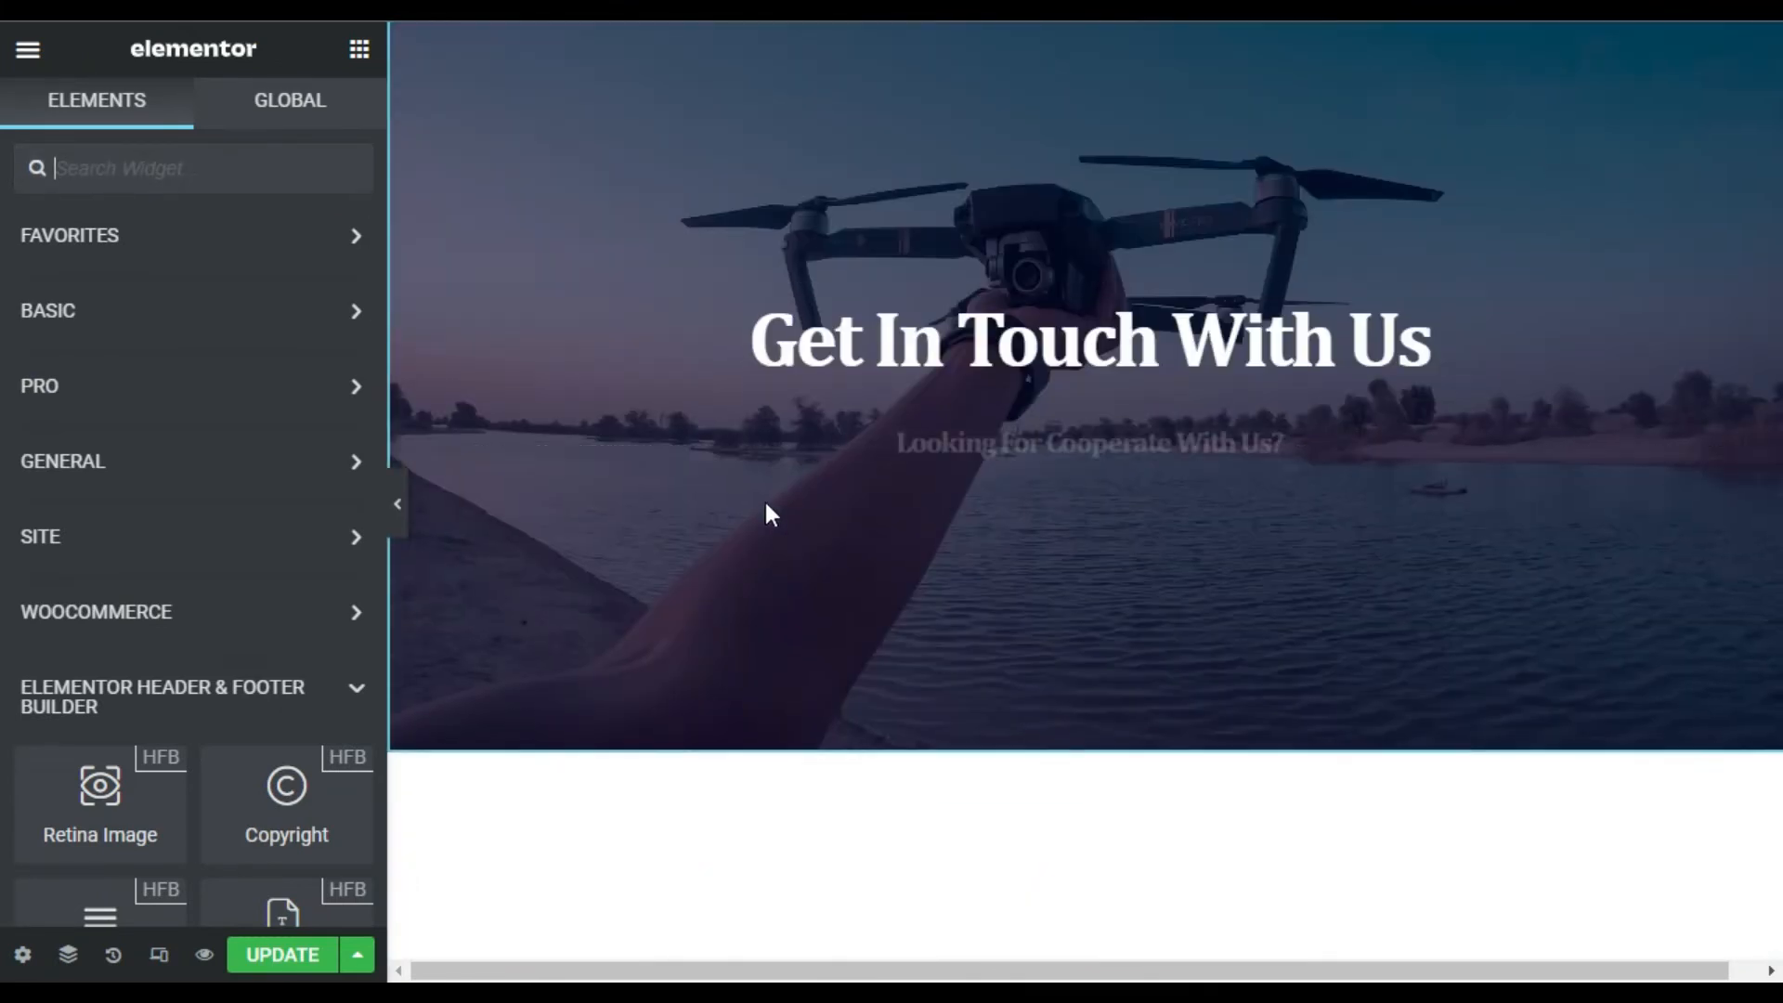
scroll(768, 510, down, 10)
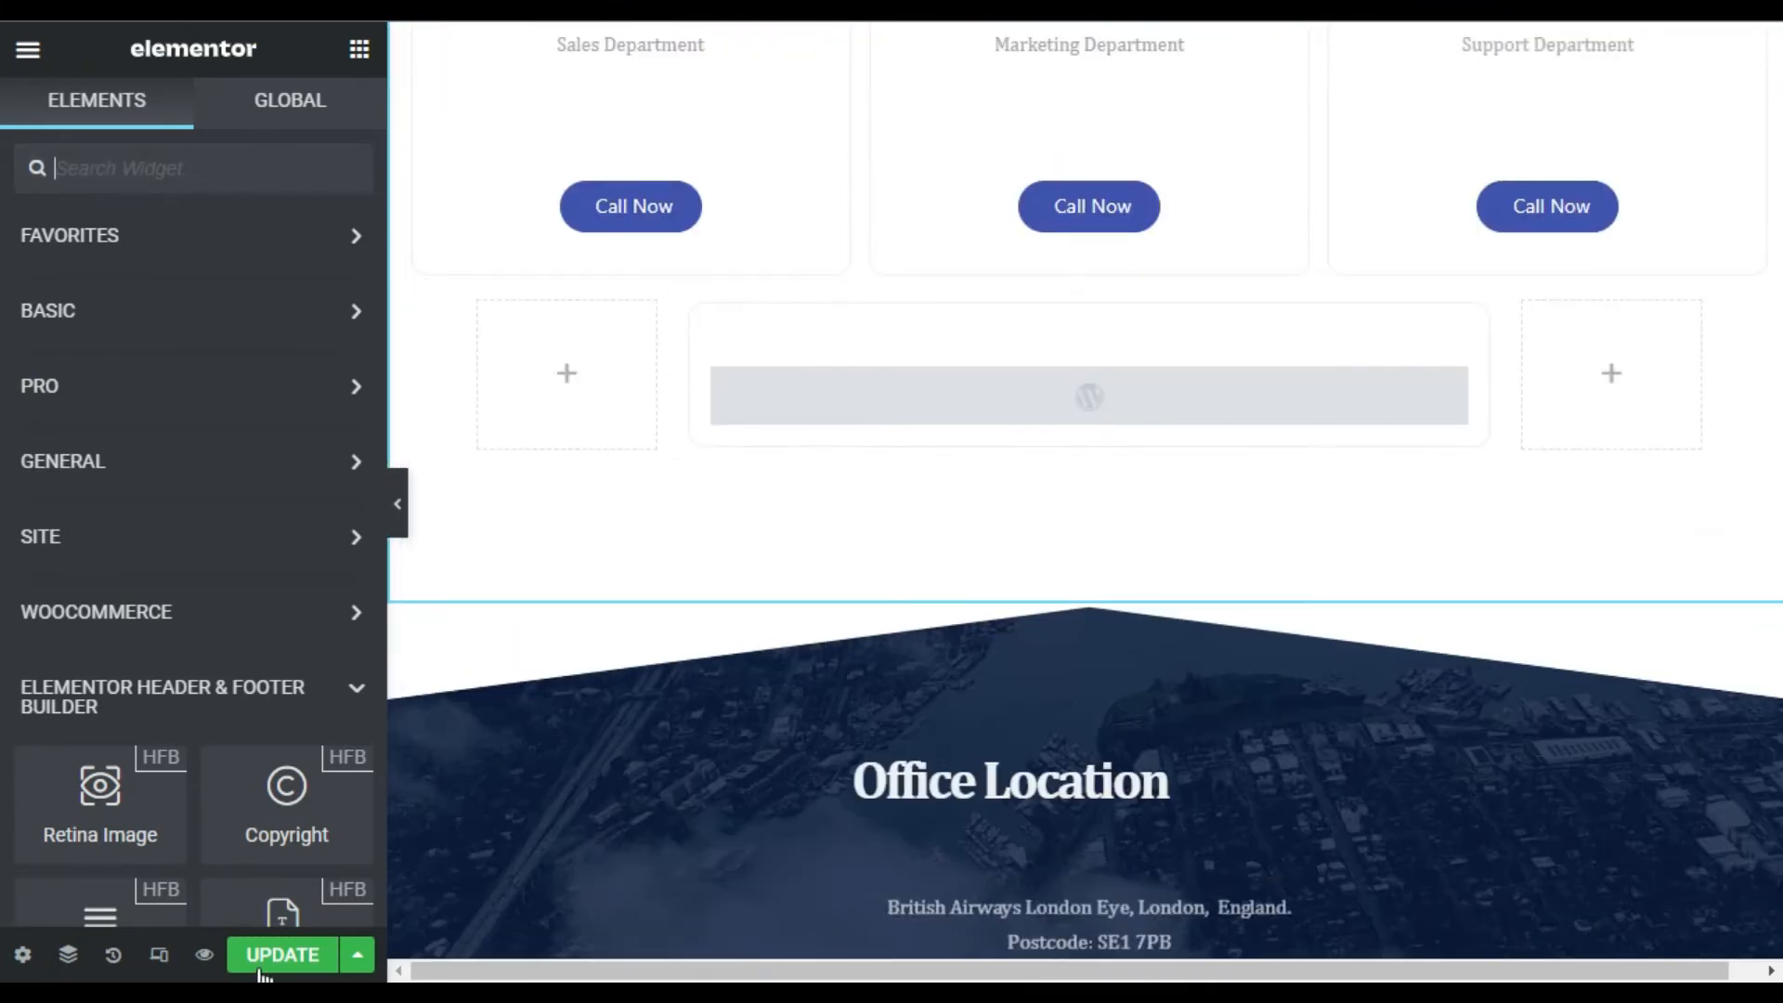
click(269, 959)
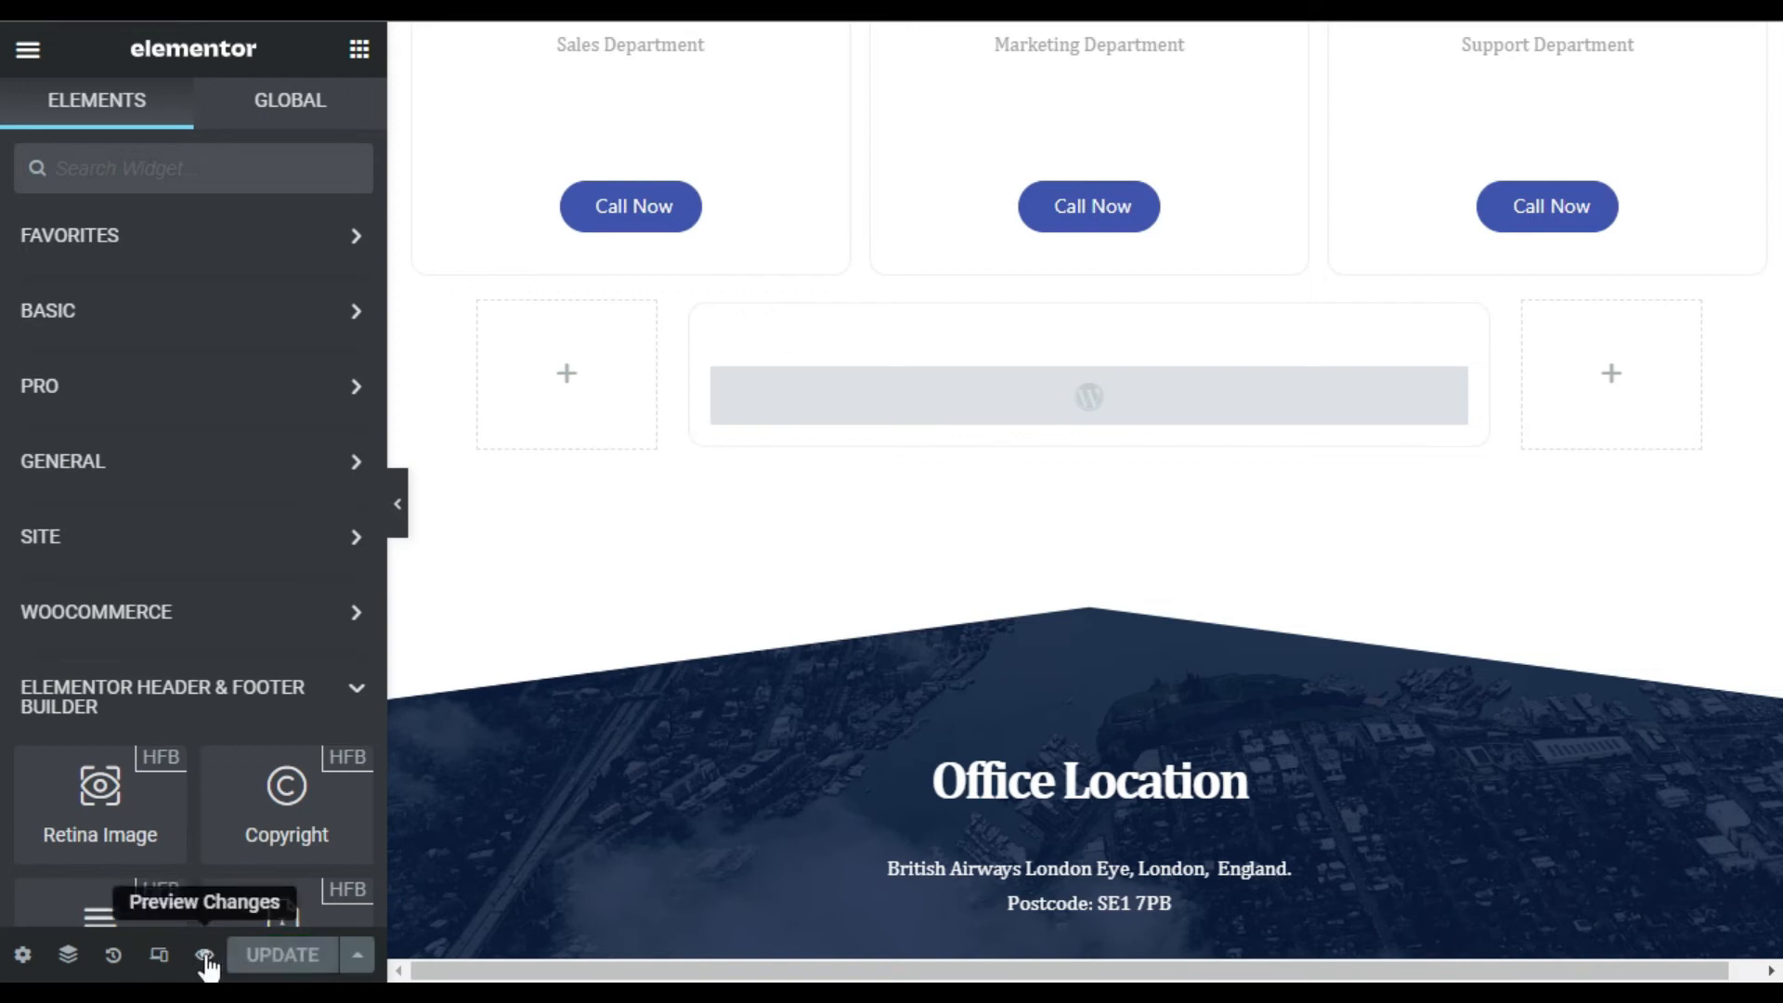
click(204, 958)
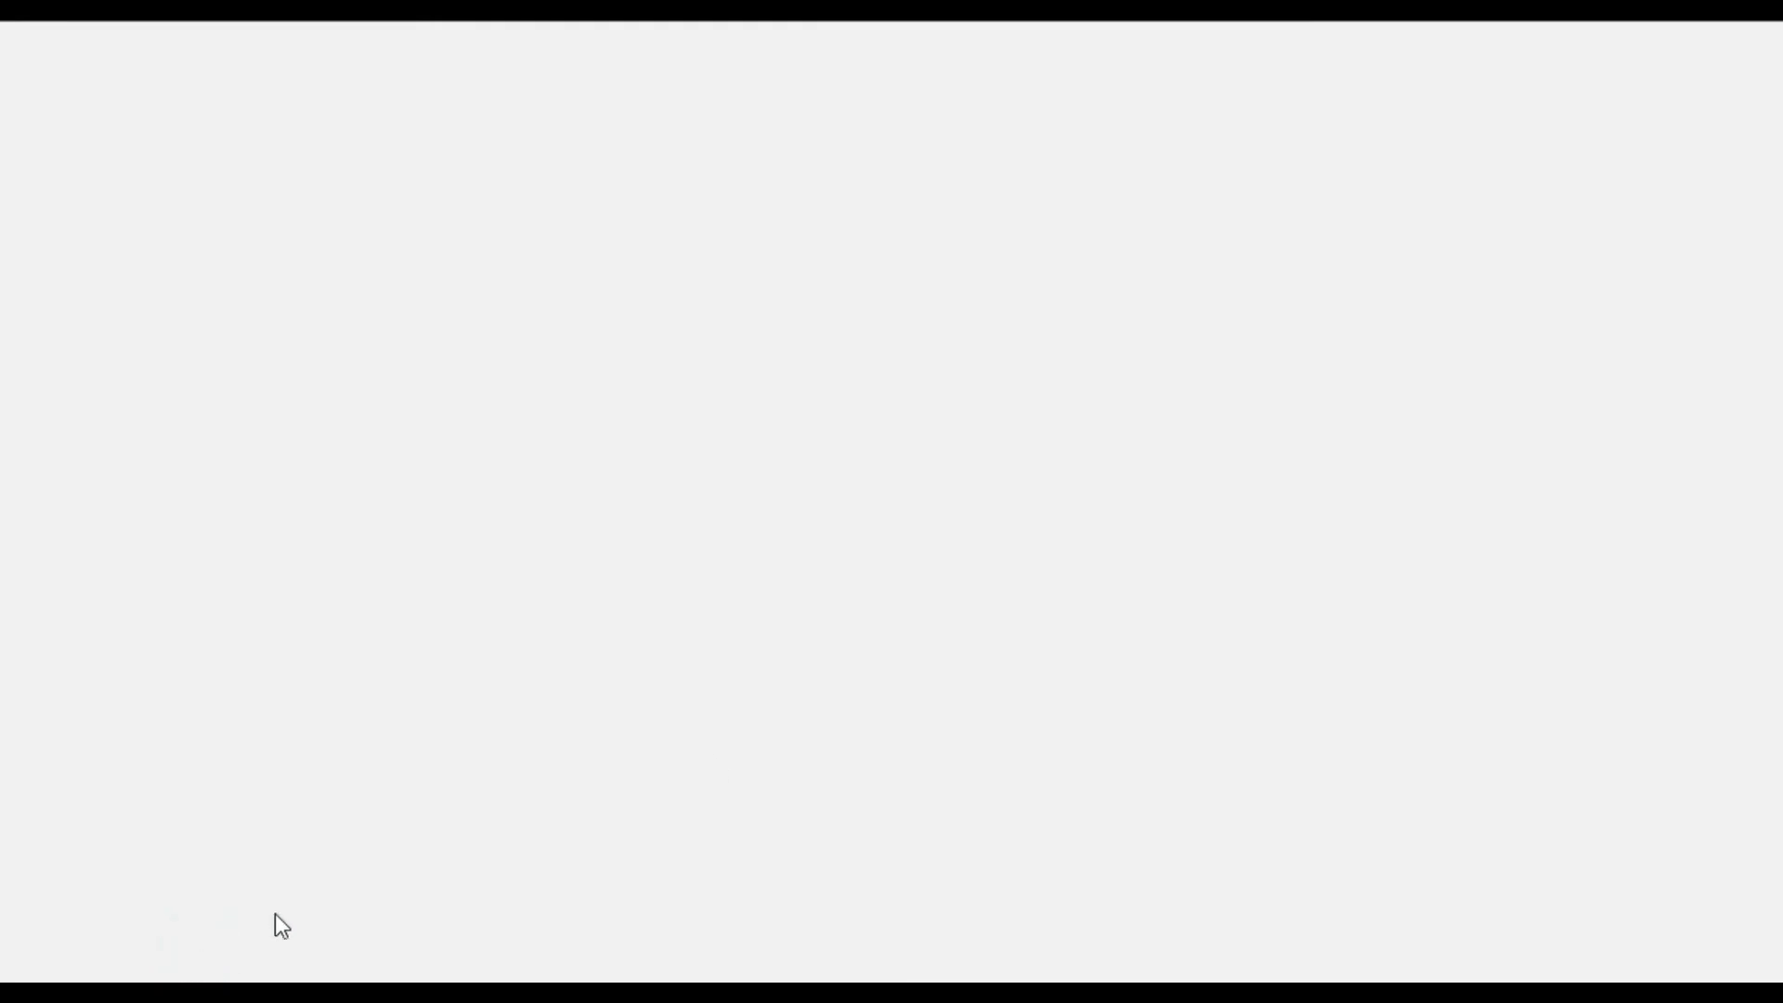
scroll(966, 311, down, 8)
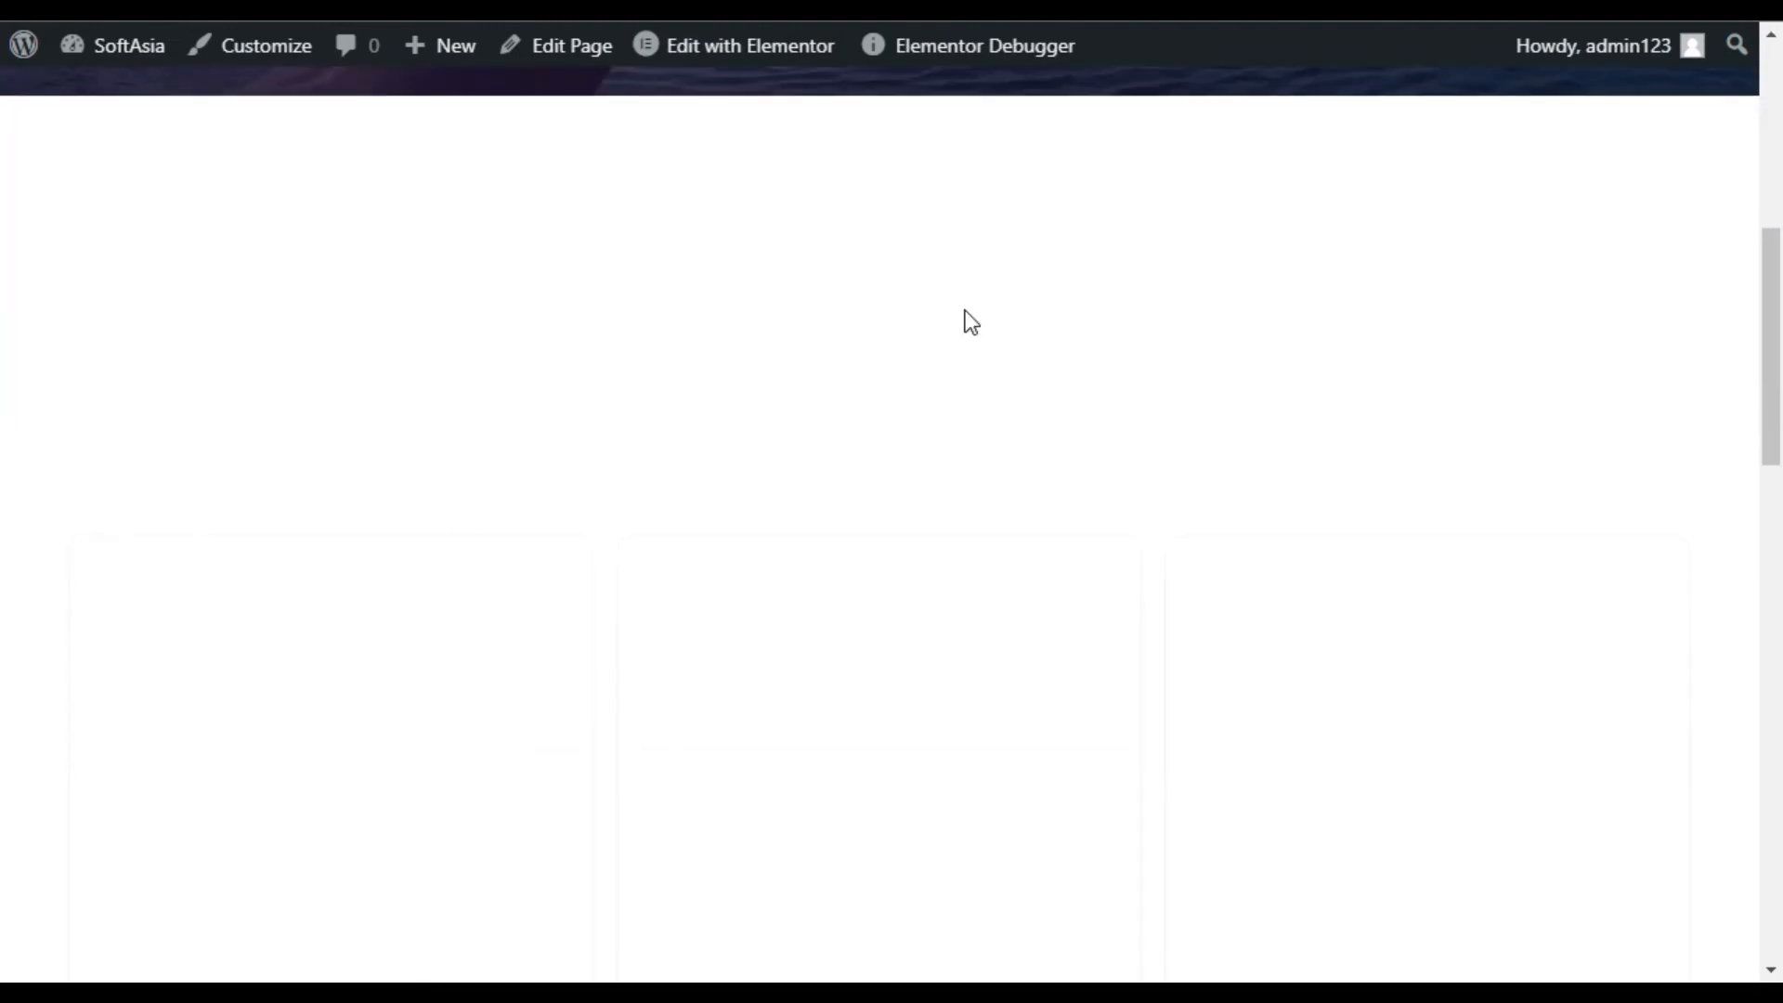
scroll(965, 325, down, 3)
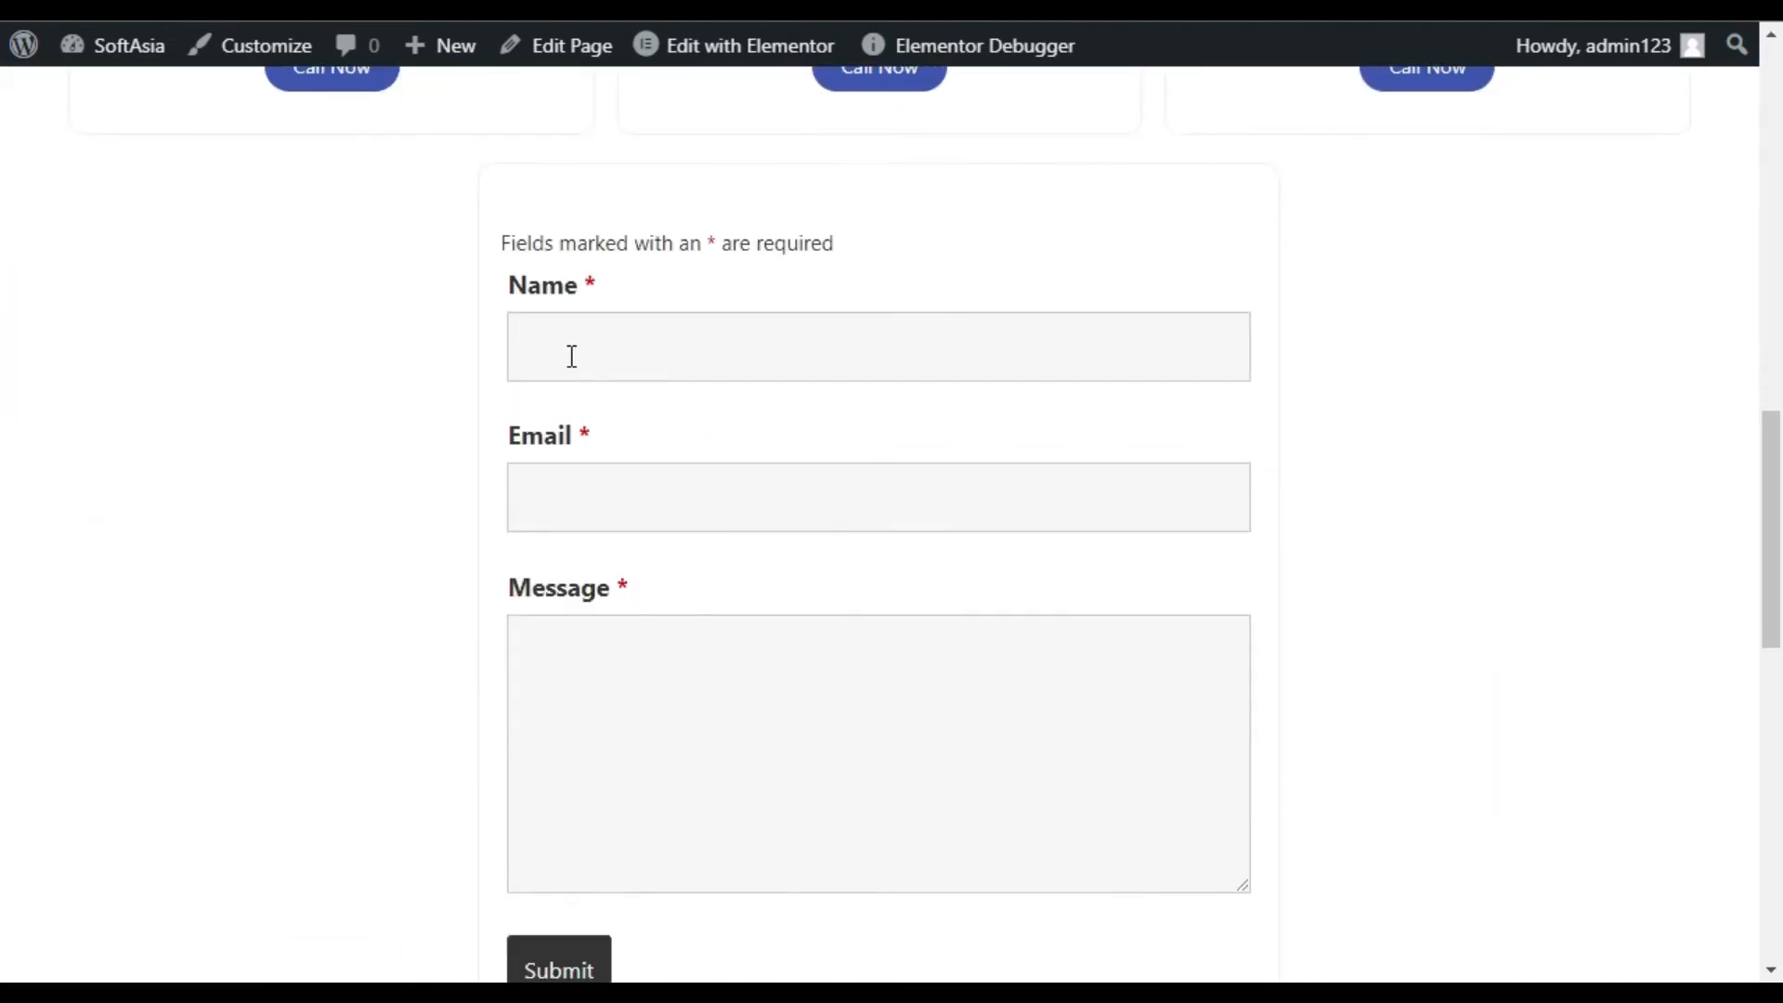
scroll(960, 358, down, 2)
scroll(960, 358, up, 1)
Submit a test entry with a name, an e-mail address and the message "HI", and check the form's response.
click(625, 214)
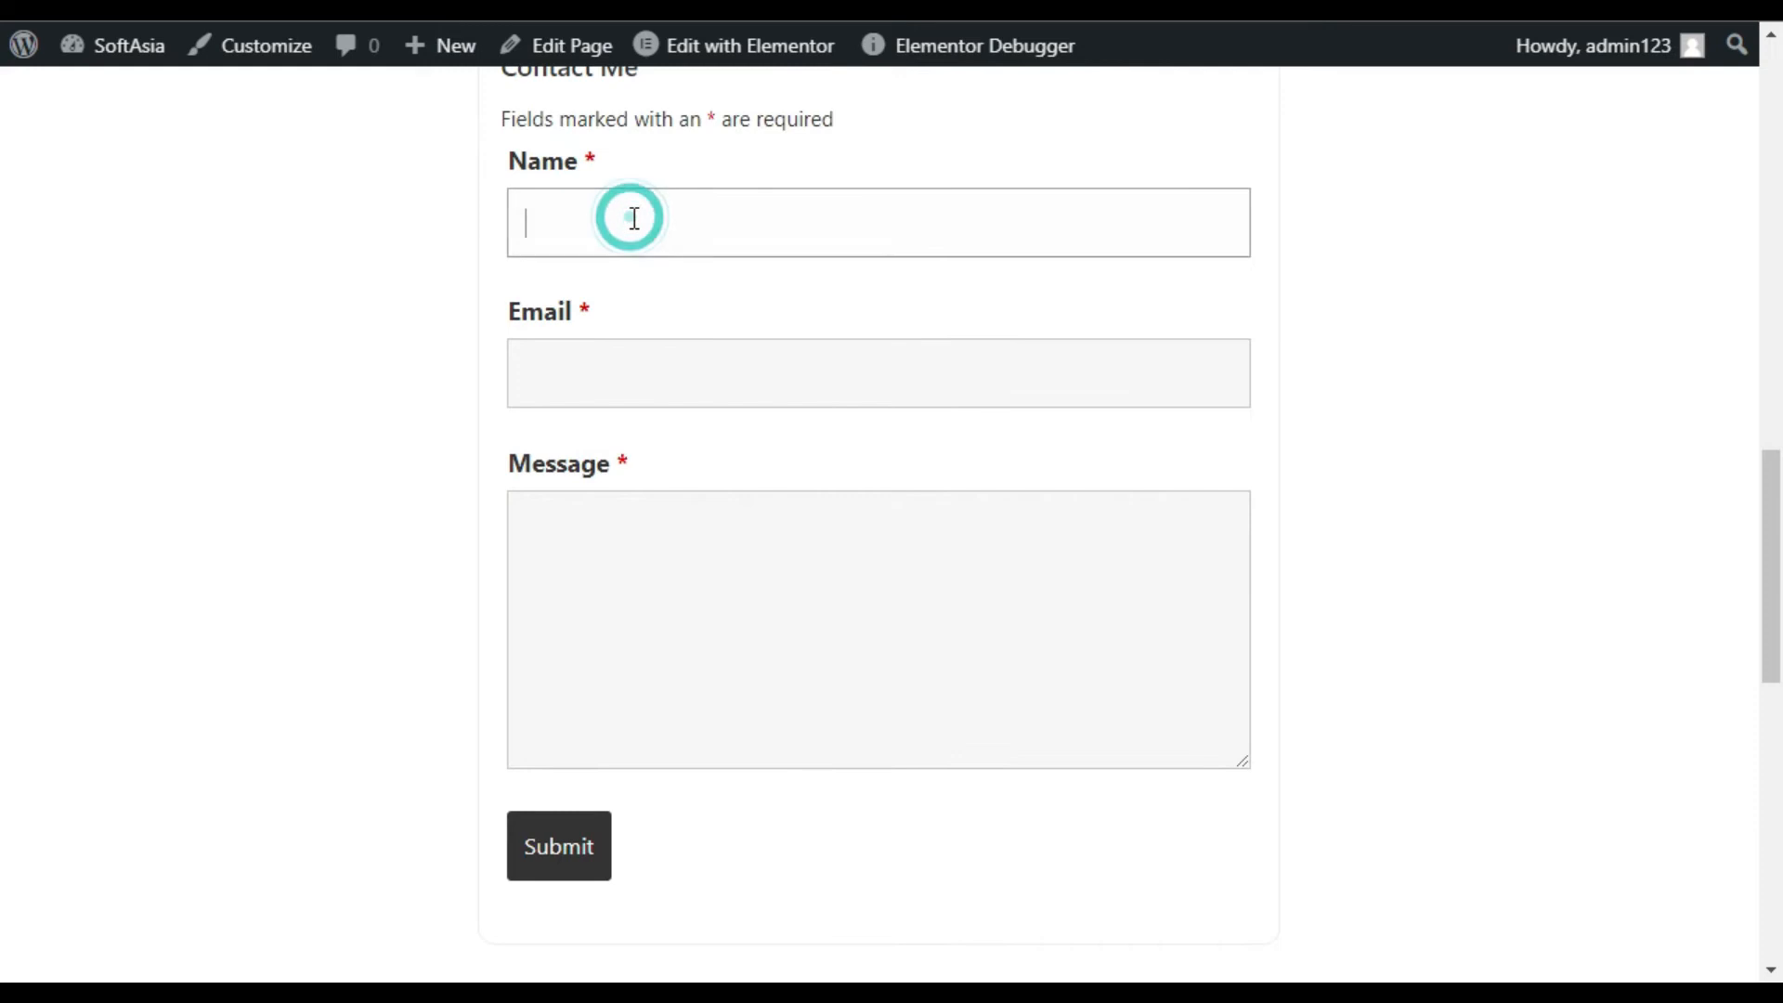
text(Jhon)
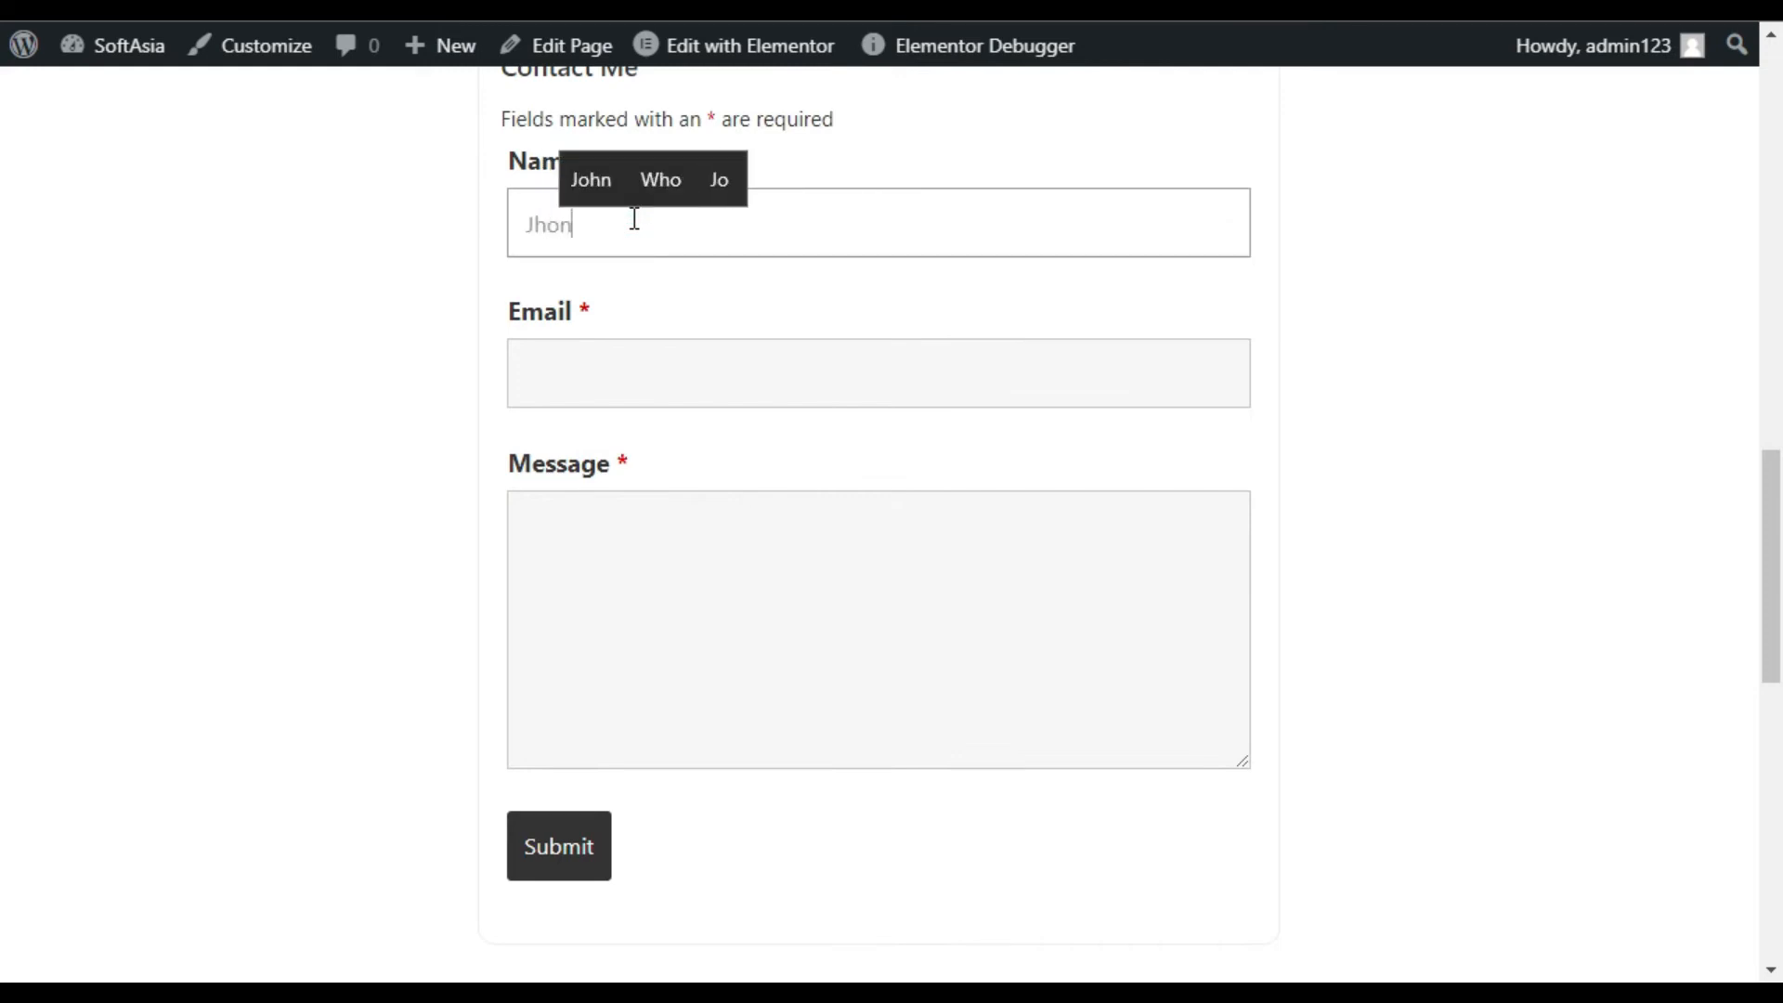
key(Tab)
text(jhon@doe.com)
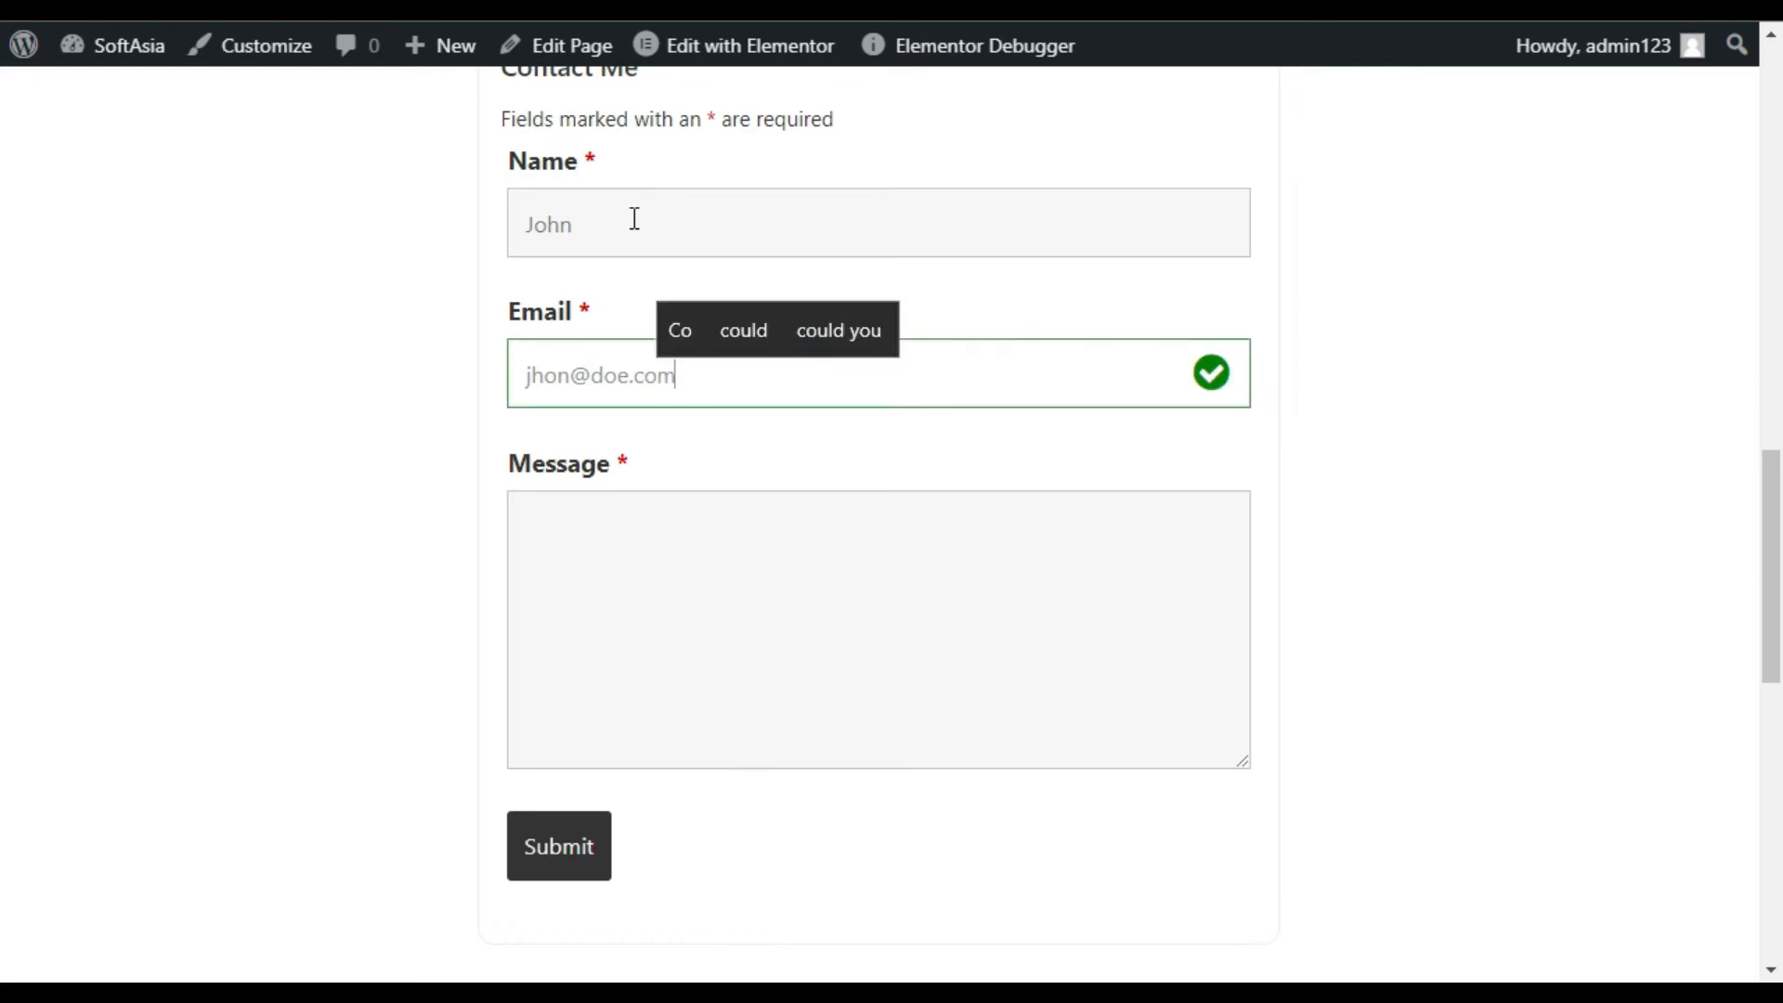
key(Tab)
text(Hi)
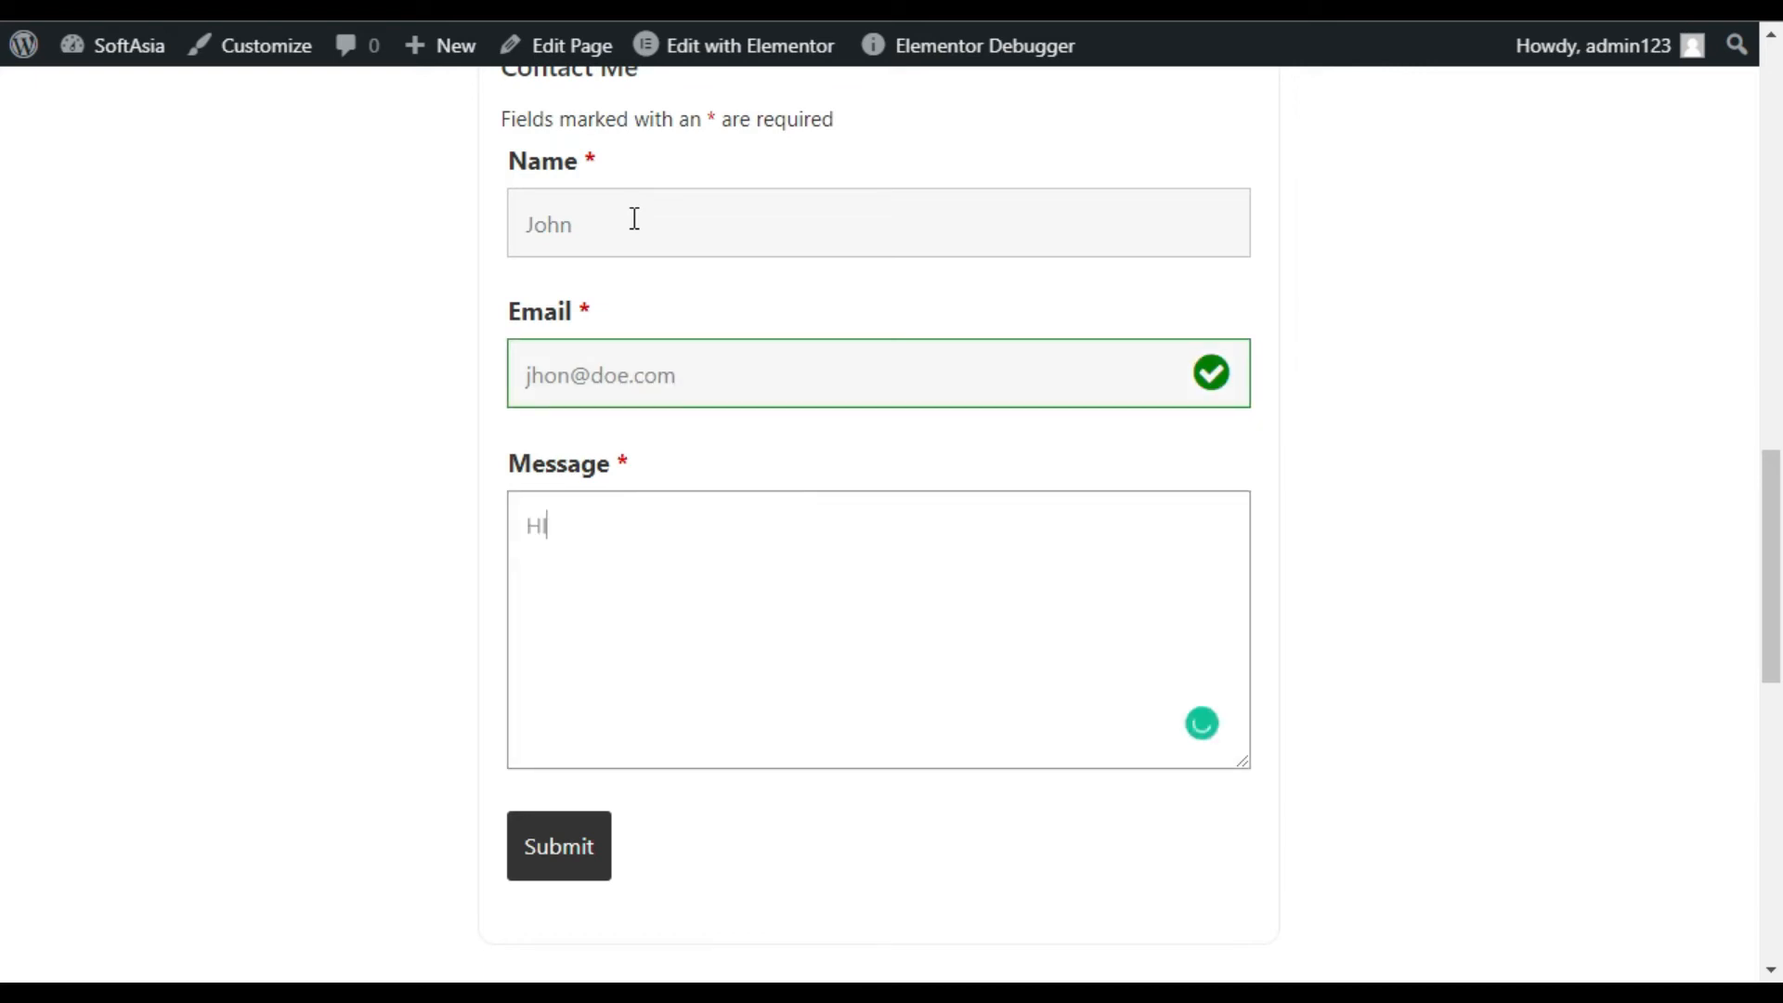
click(548, 864)
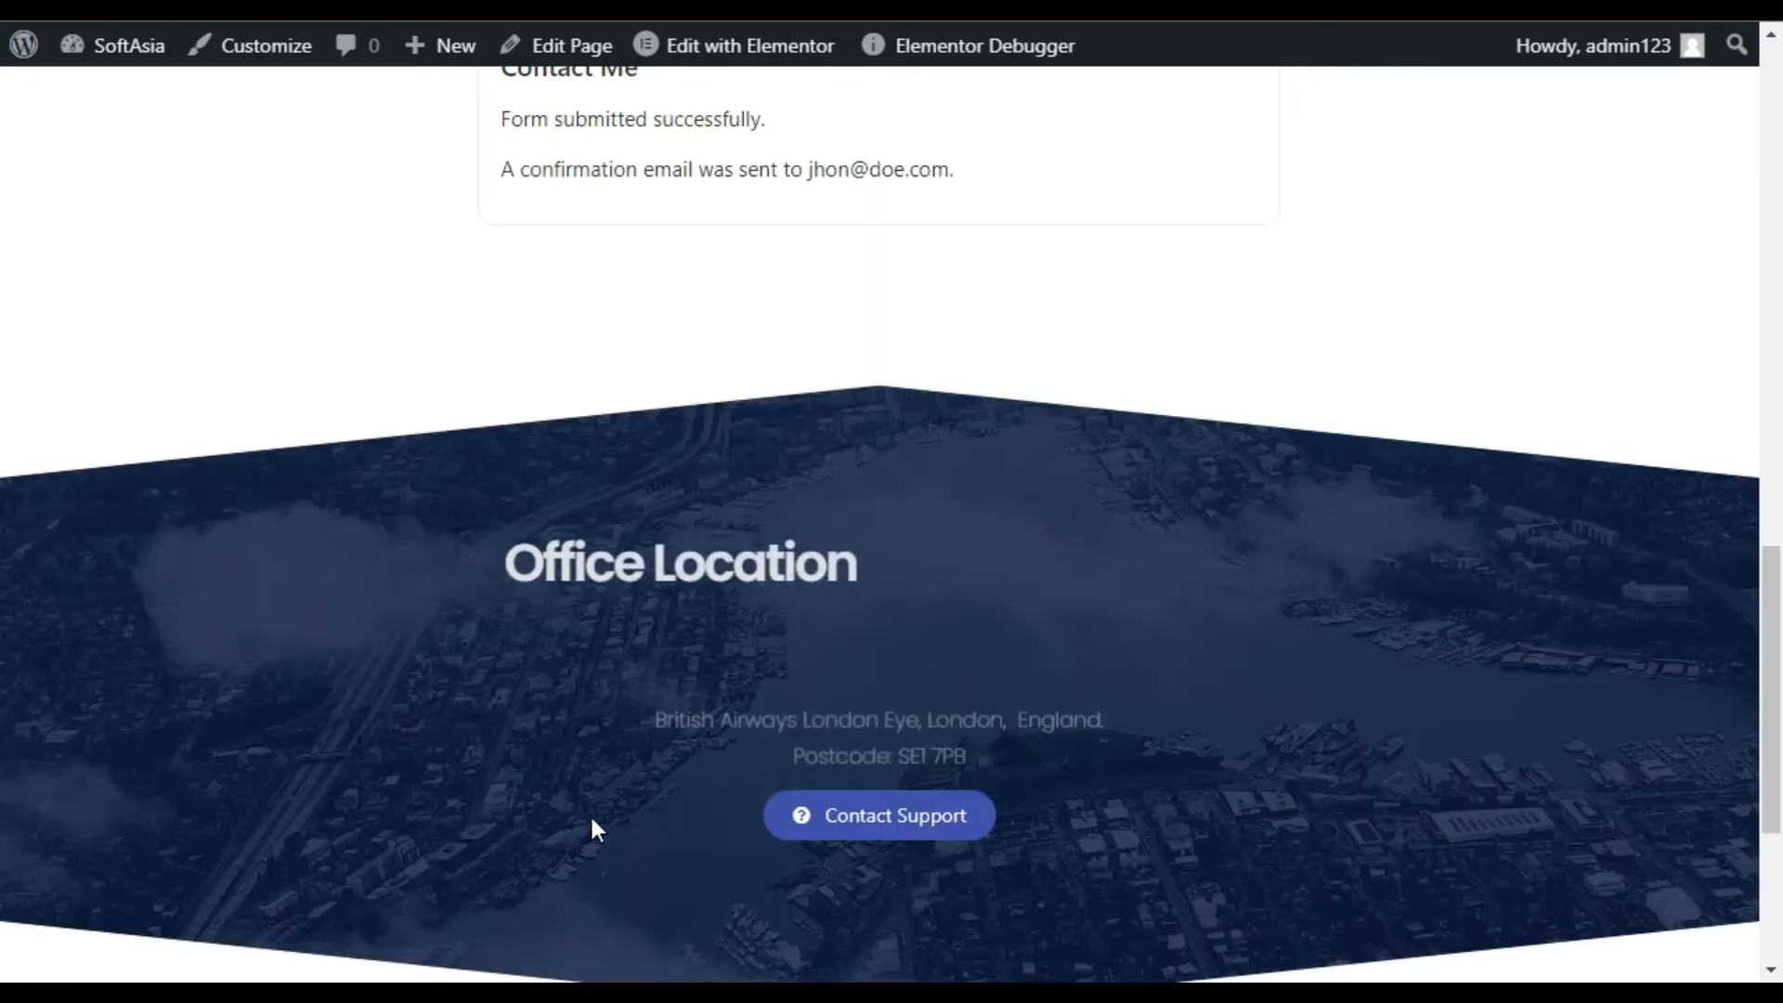
scroll(593, 812, up, 4)
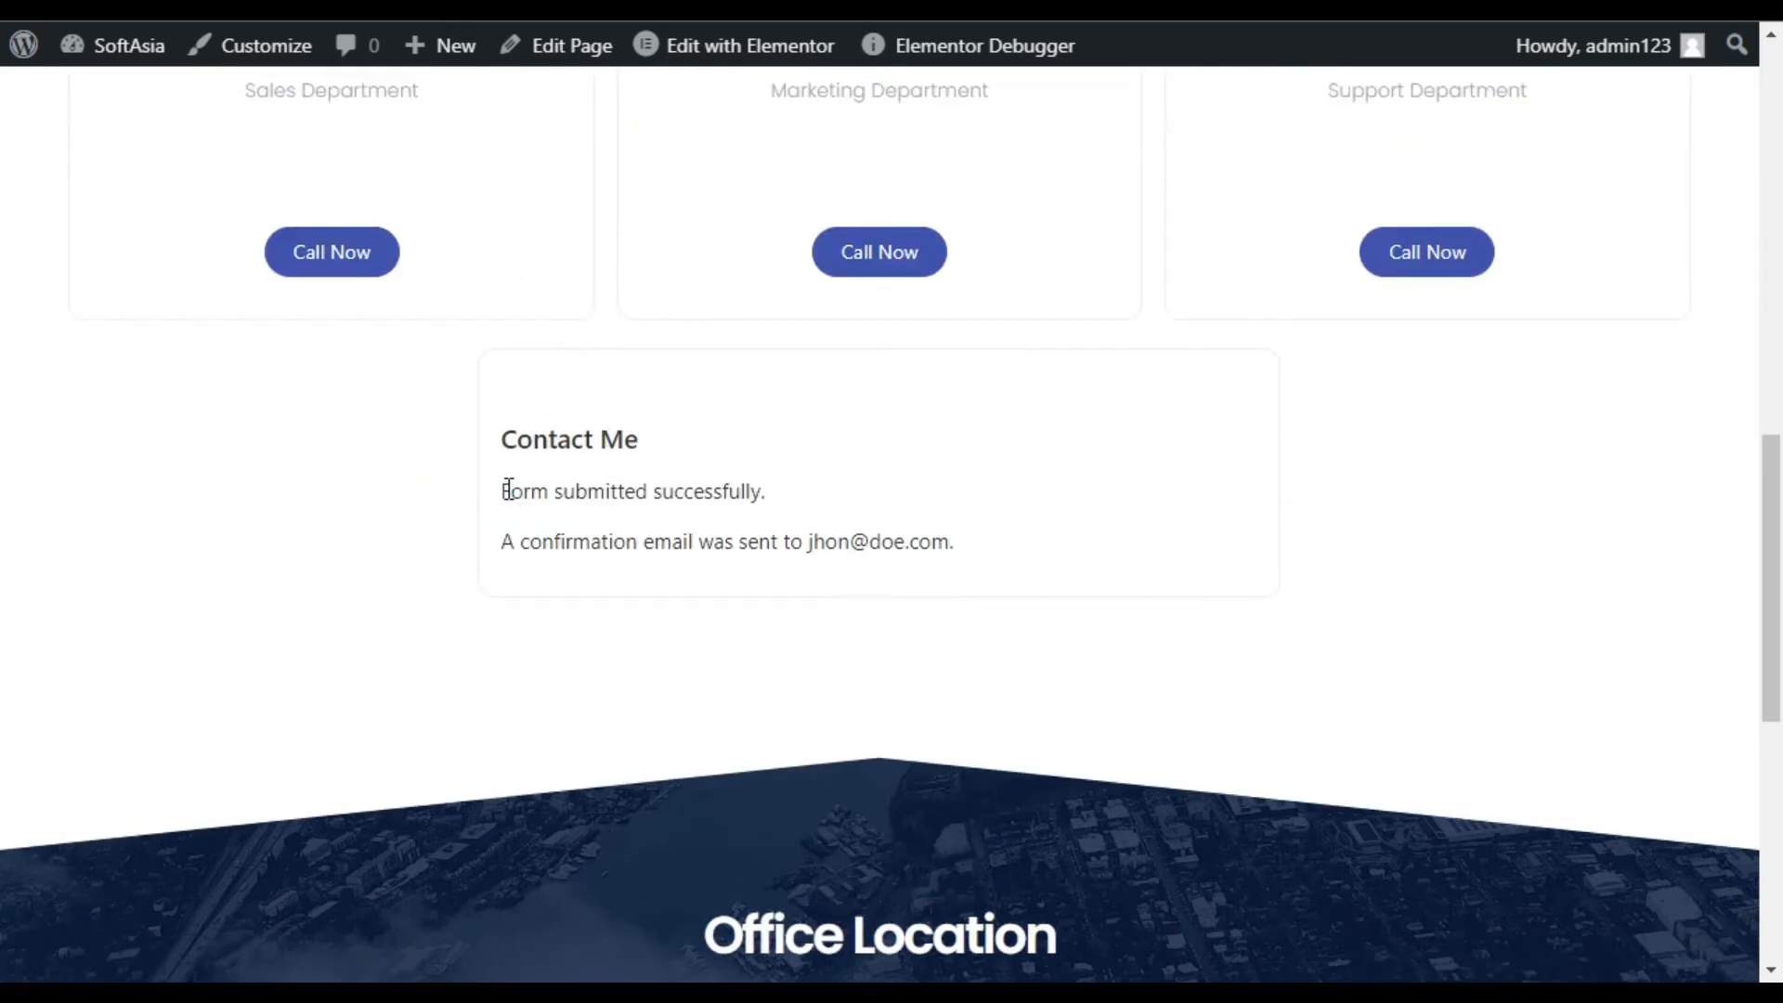
drag(504, 488, 712, 484)
click(746, 514)
Return to the WordPress dashboard and check the Administration Email Address in the General Settings.
mouse_move(107, 57)
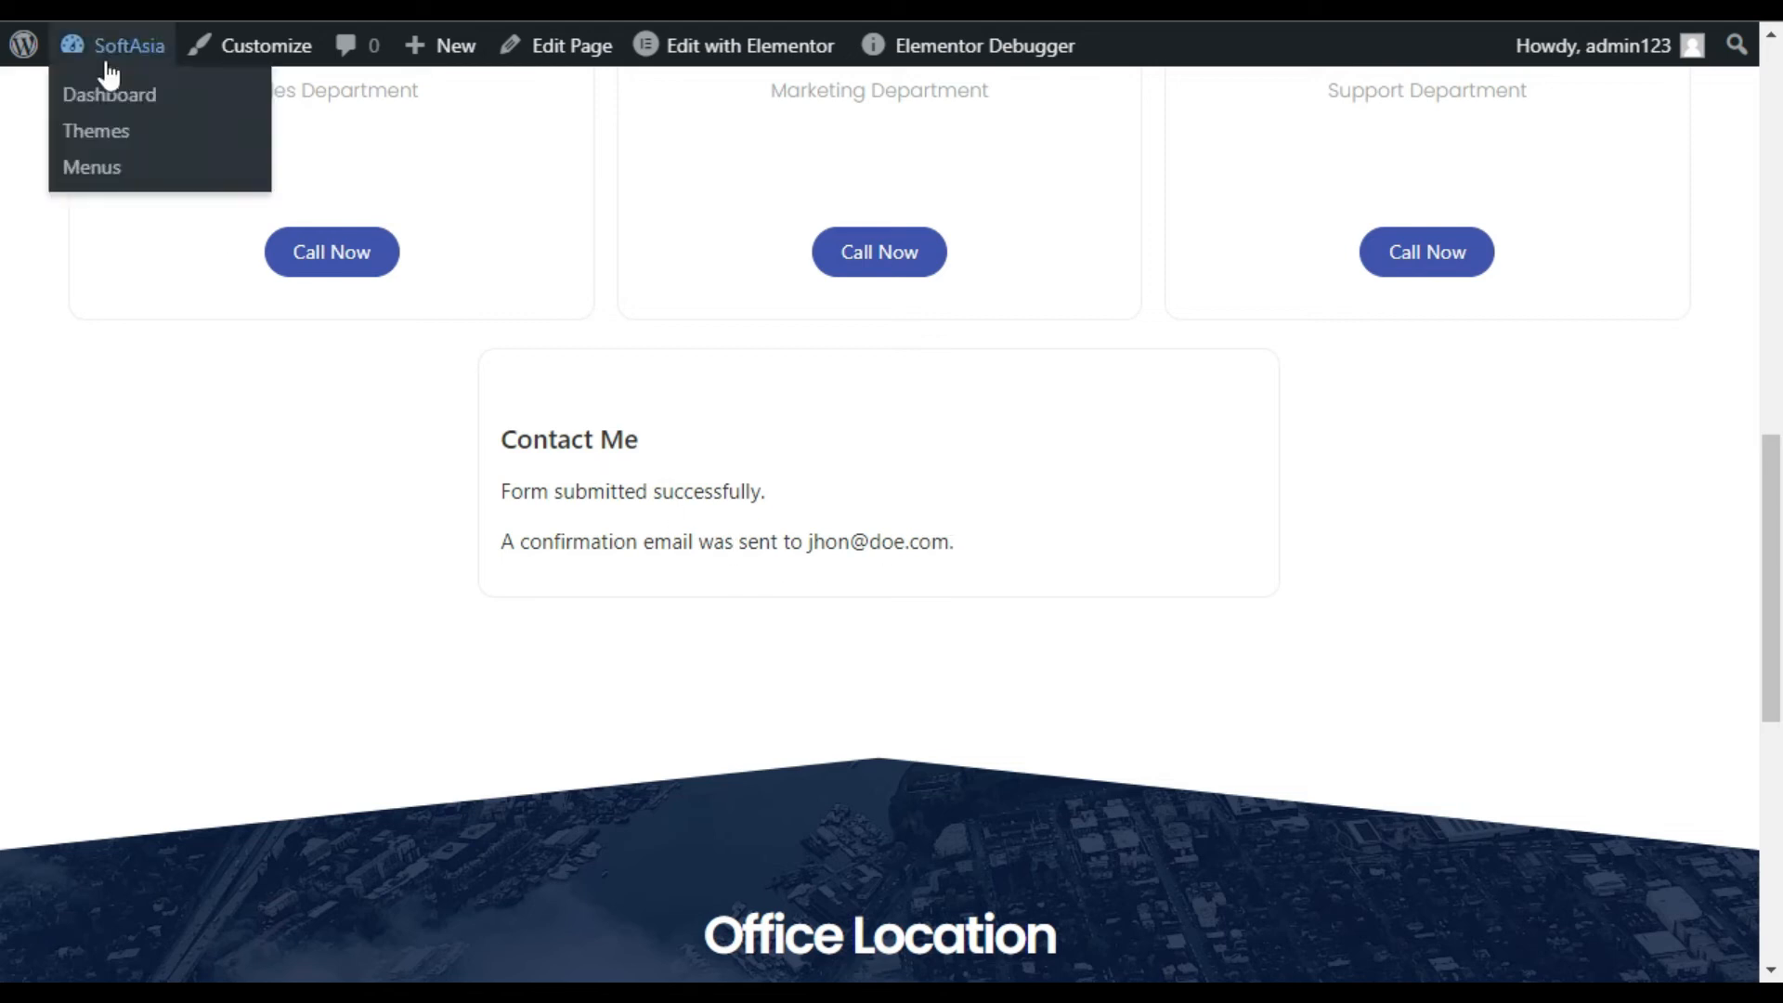
click(106, 93)
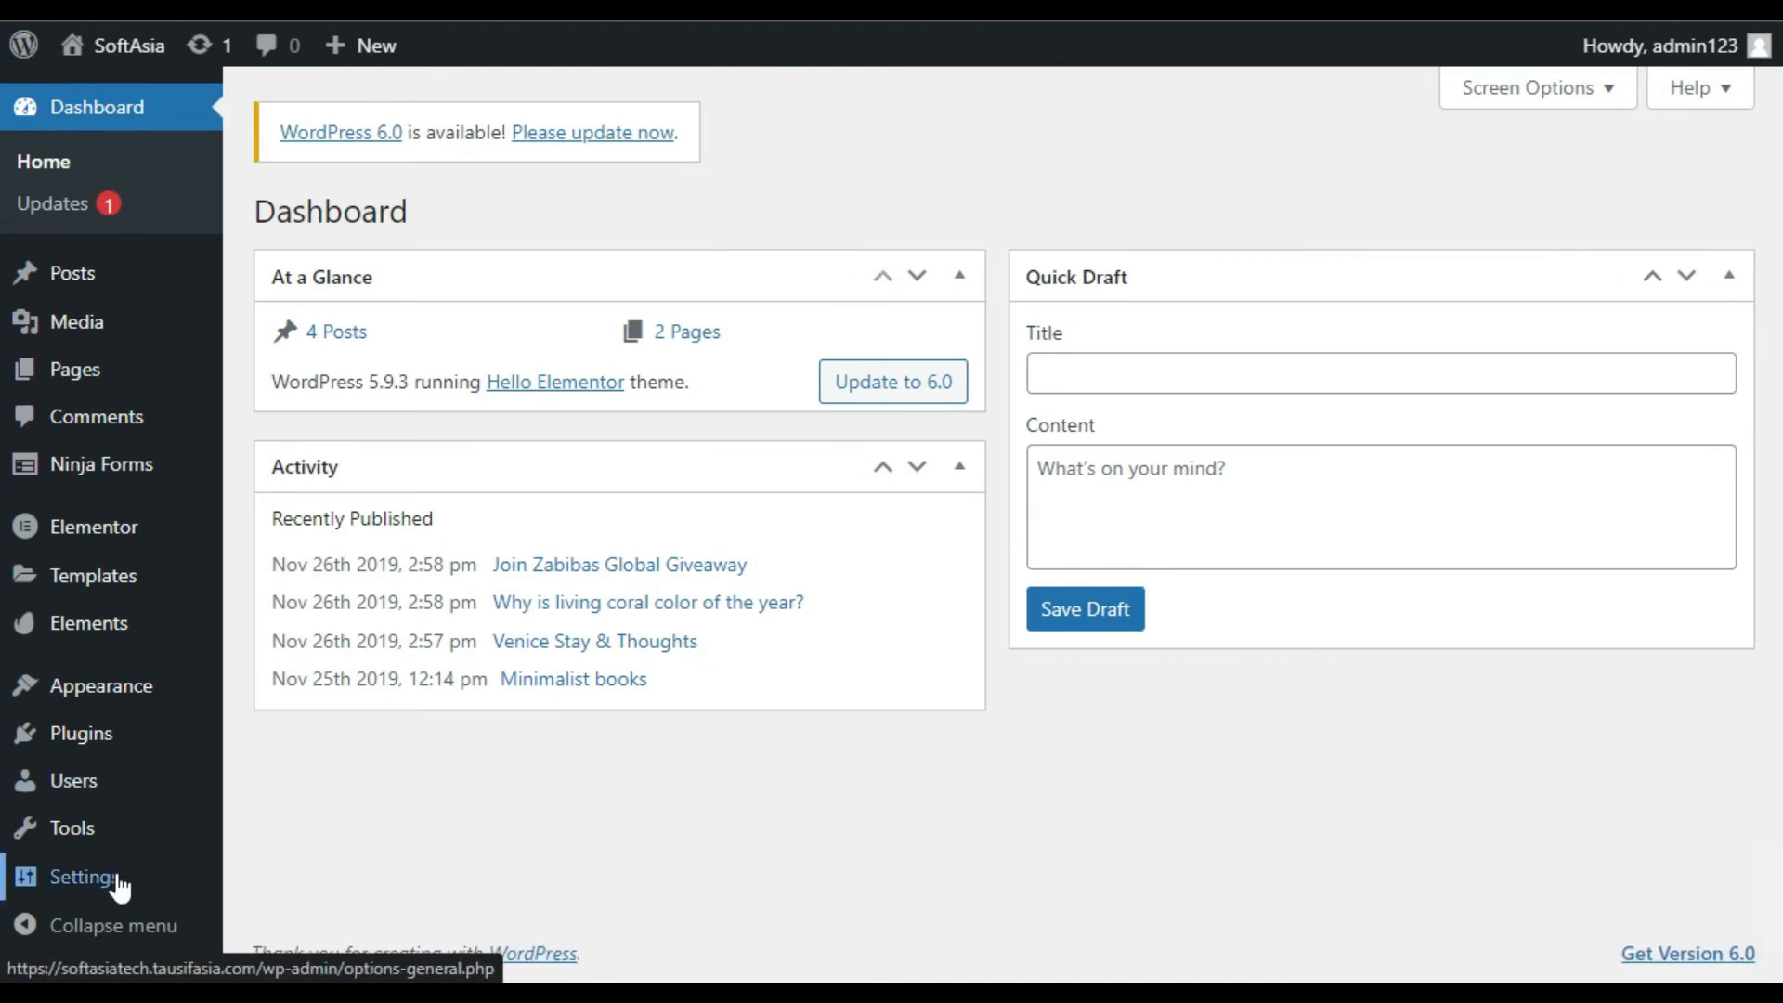
mouse_move(121, 882)
click(293, 592)
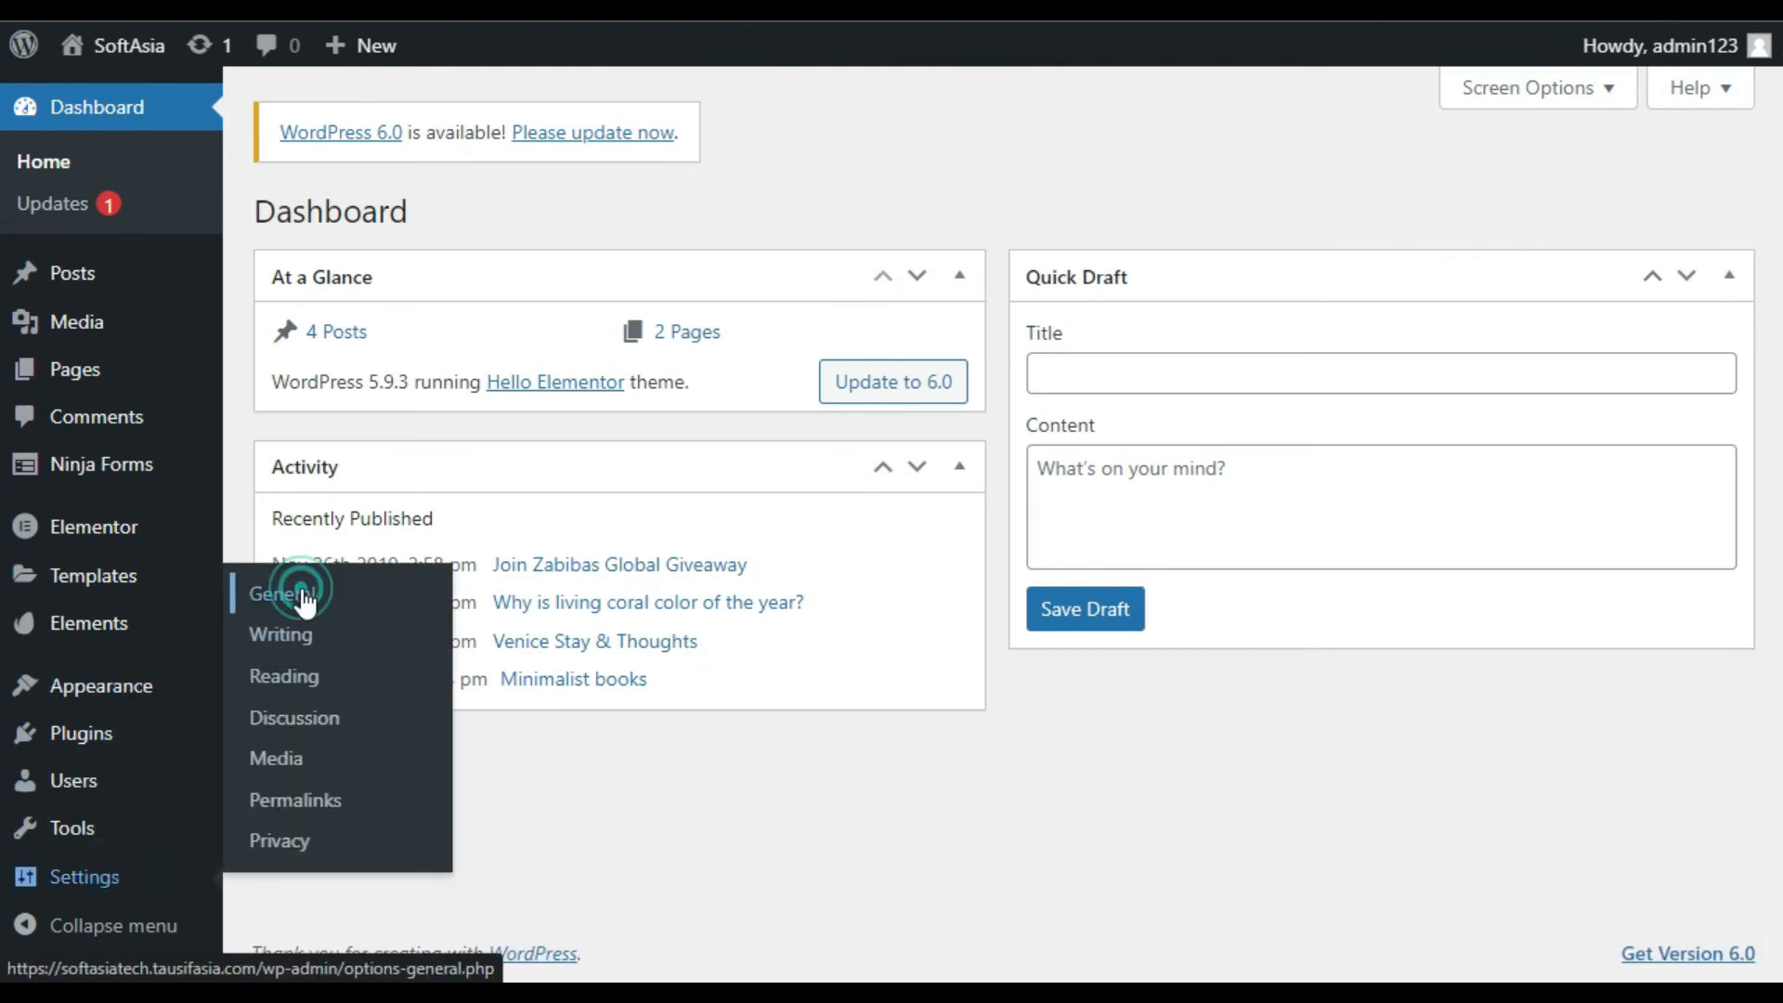
drag(855, 686, 583, 696)
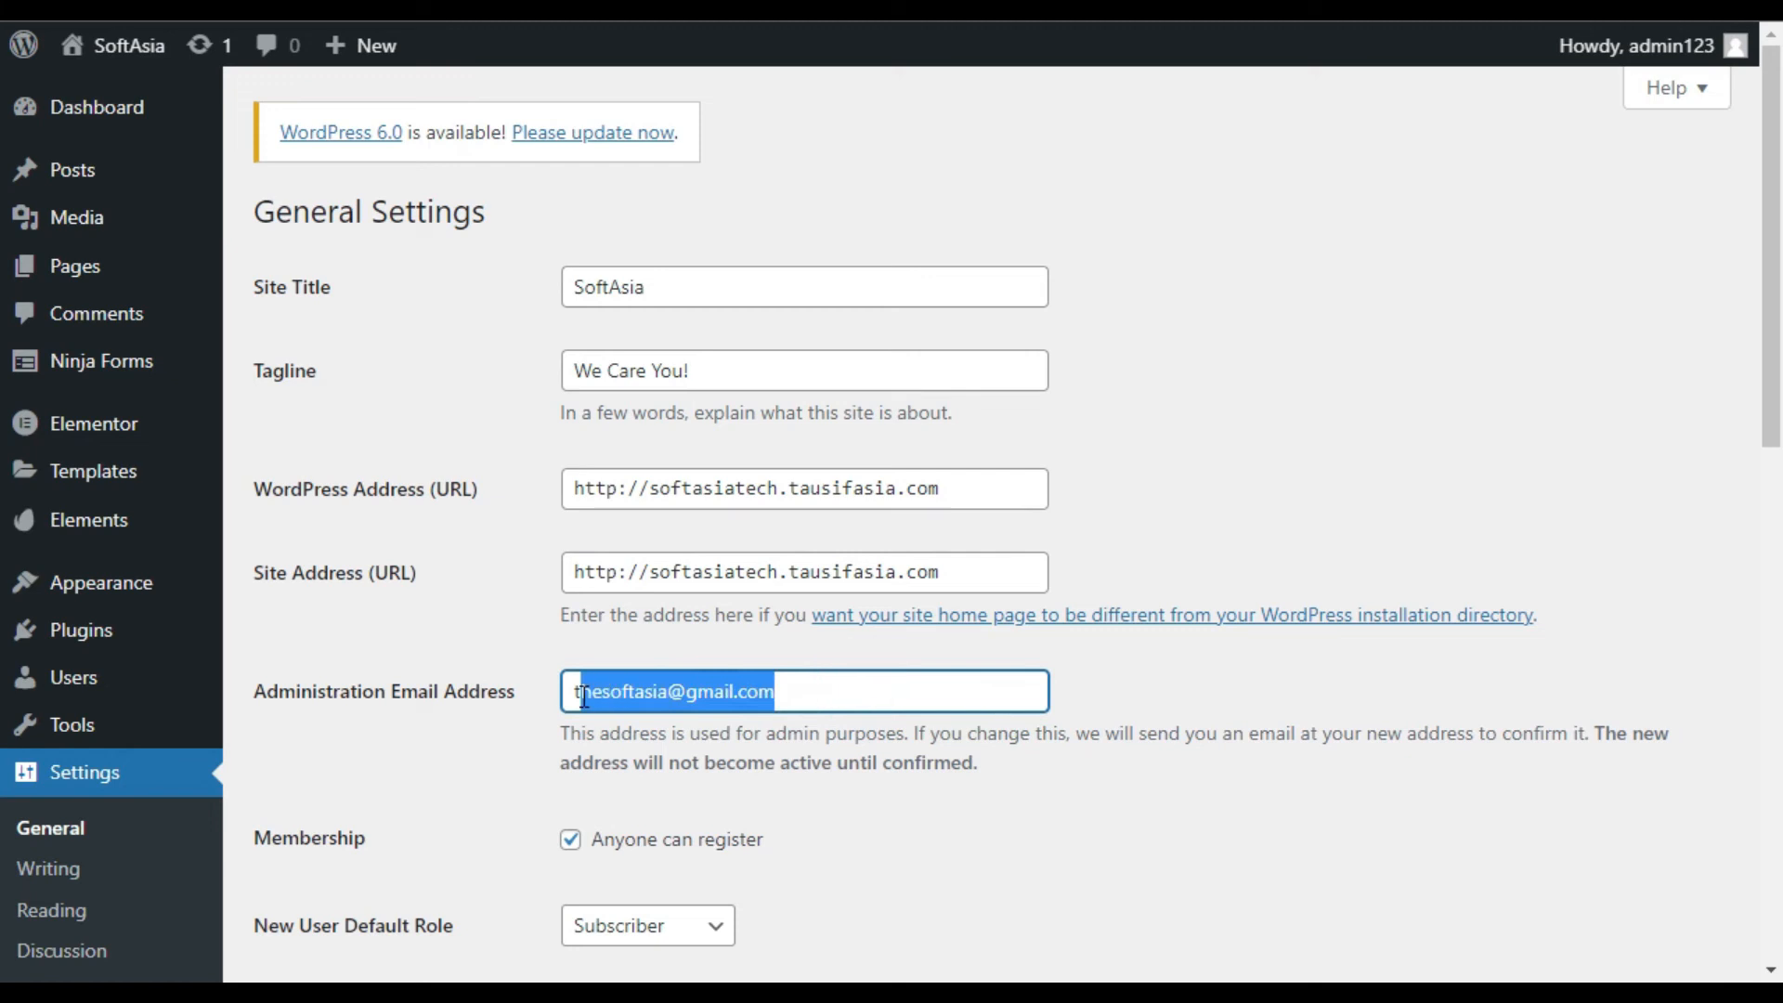
click(638, 741)
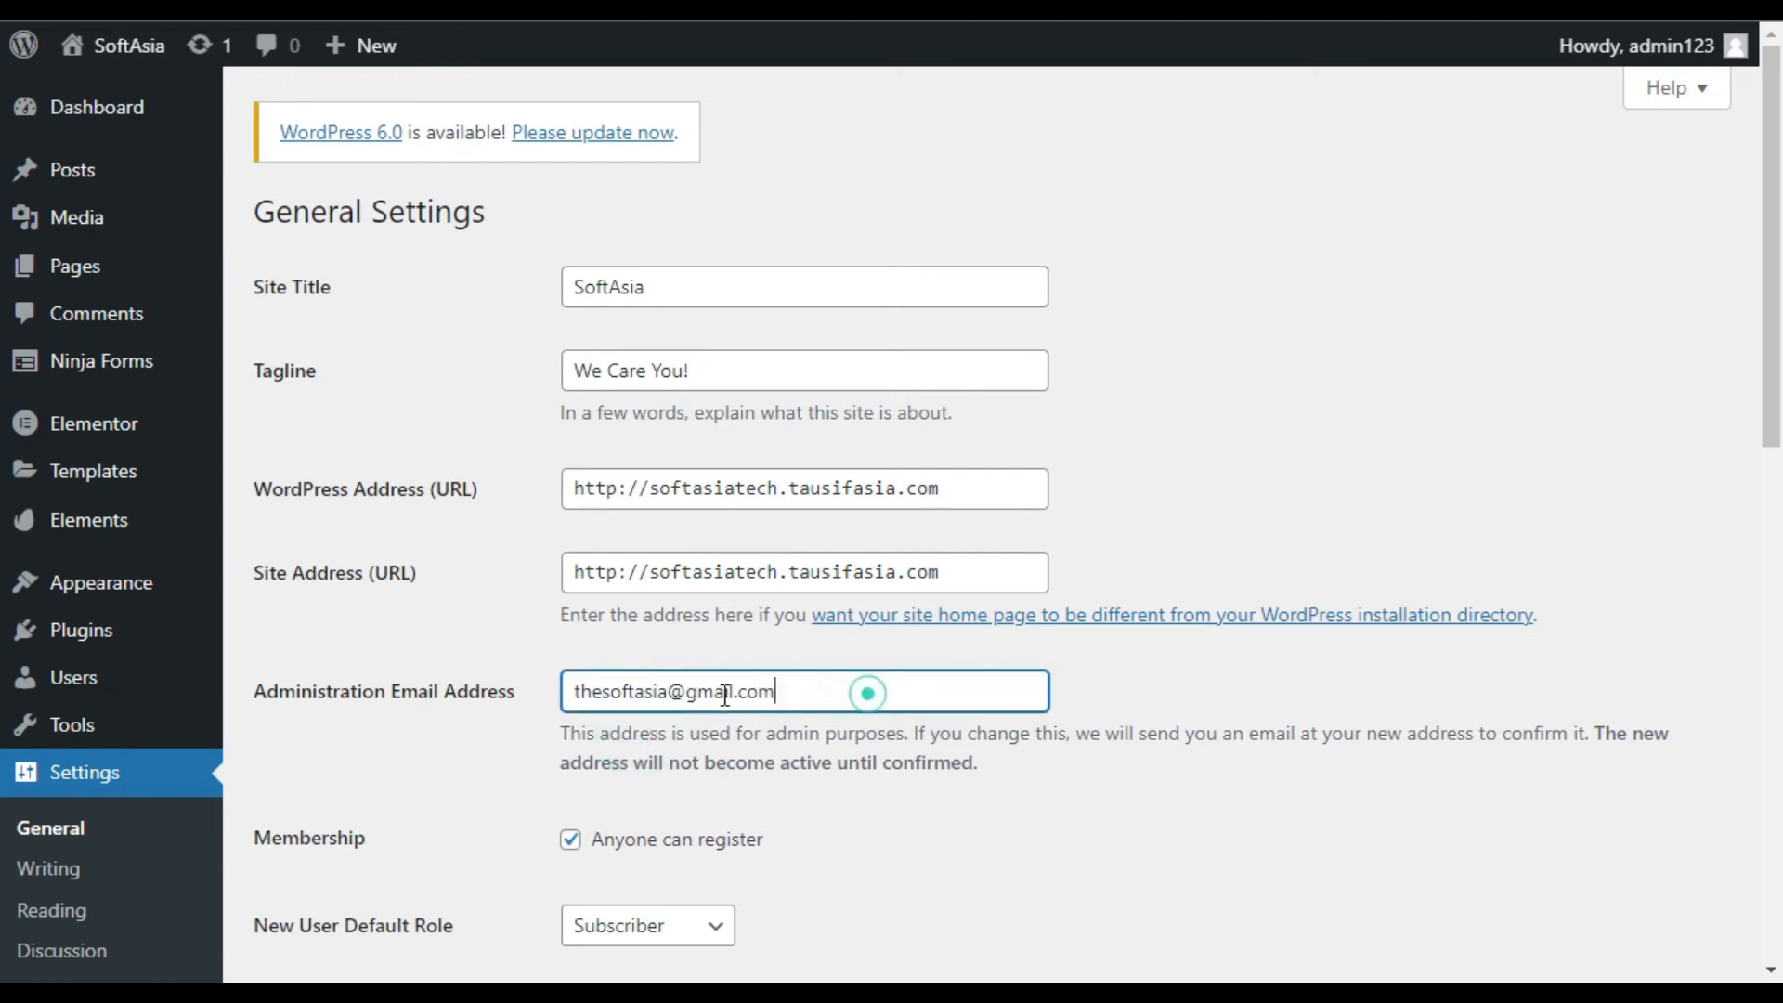
drag(867, 692, 572, 693)
scroll(572, 693, down, 10)
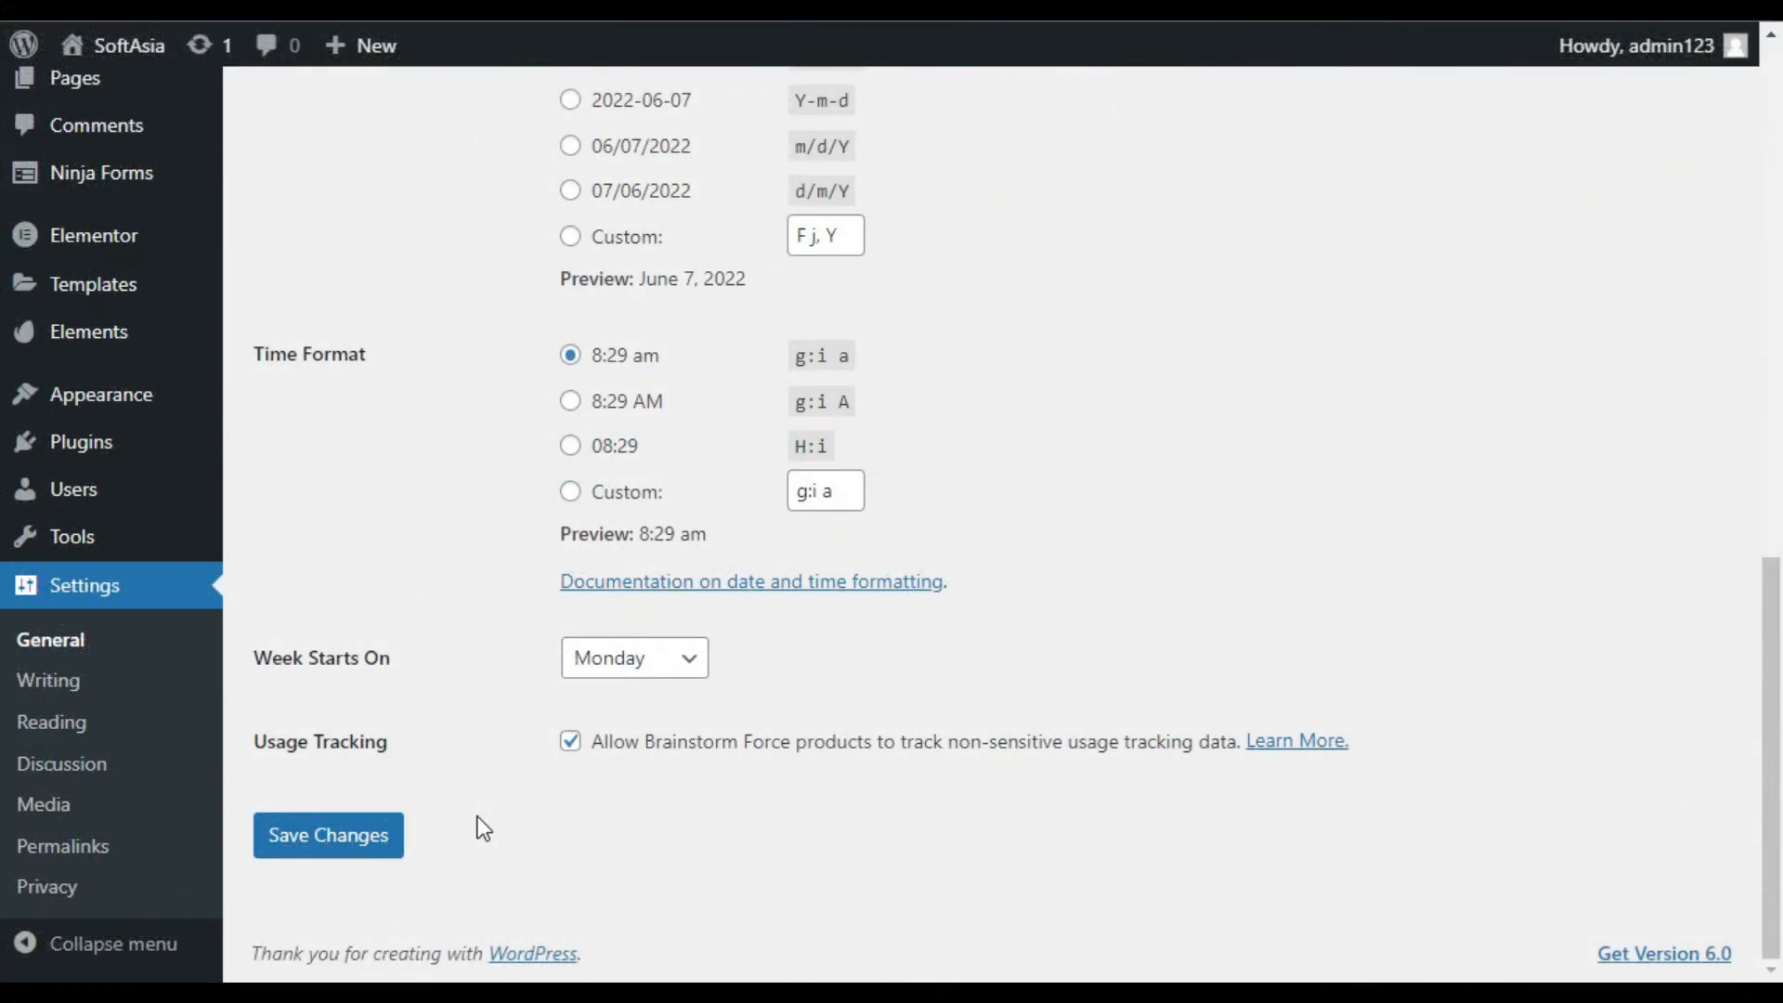
Create a new Ninja Forms form from the Blank Form template.
click(94, 190)
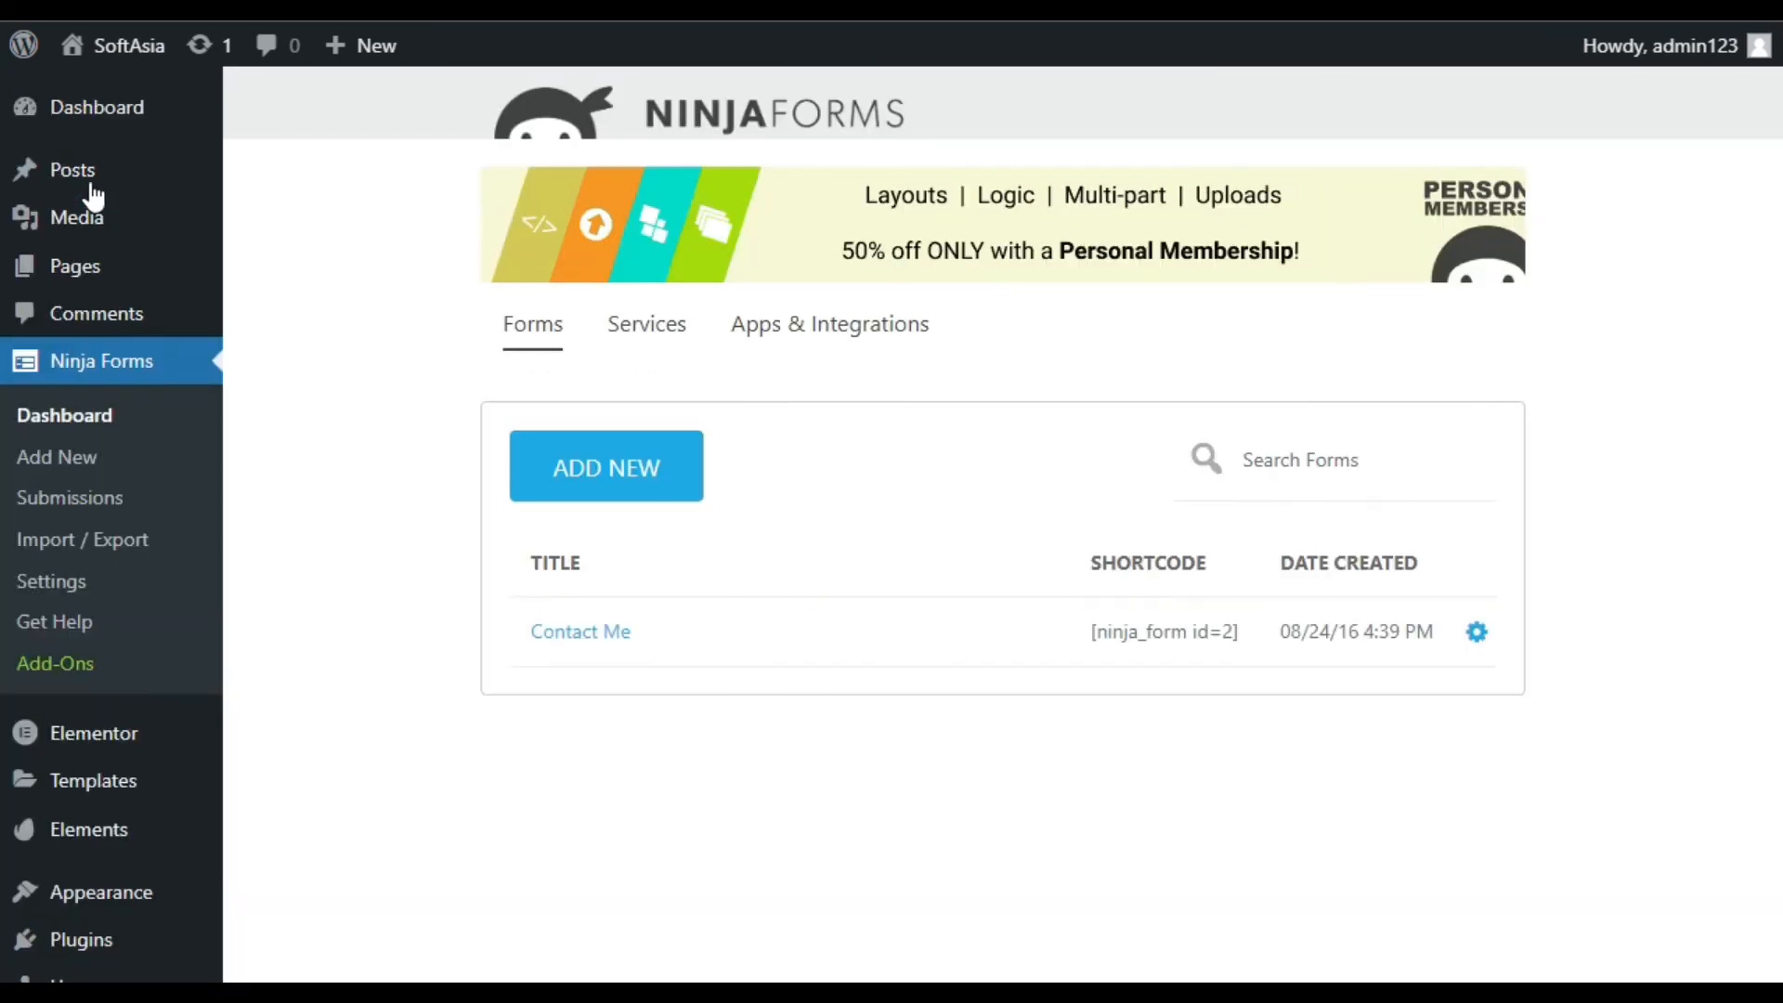
click(599, 470)
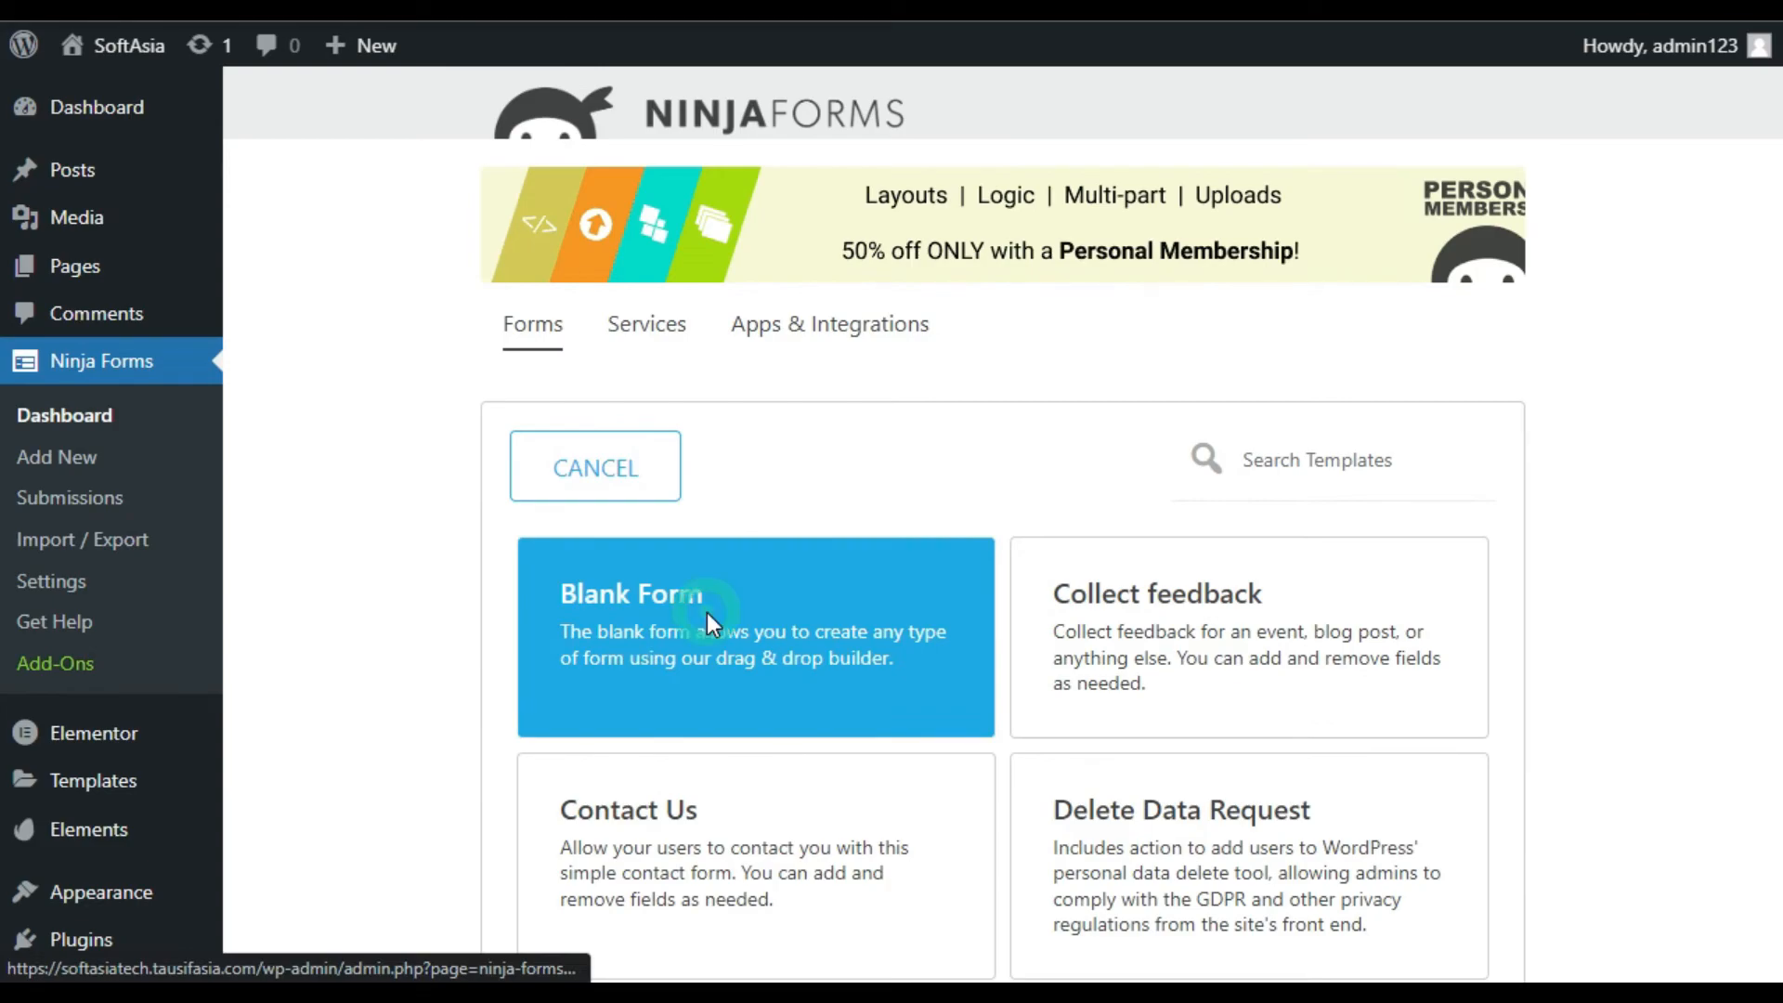
click(707, 615)
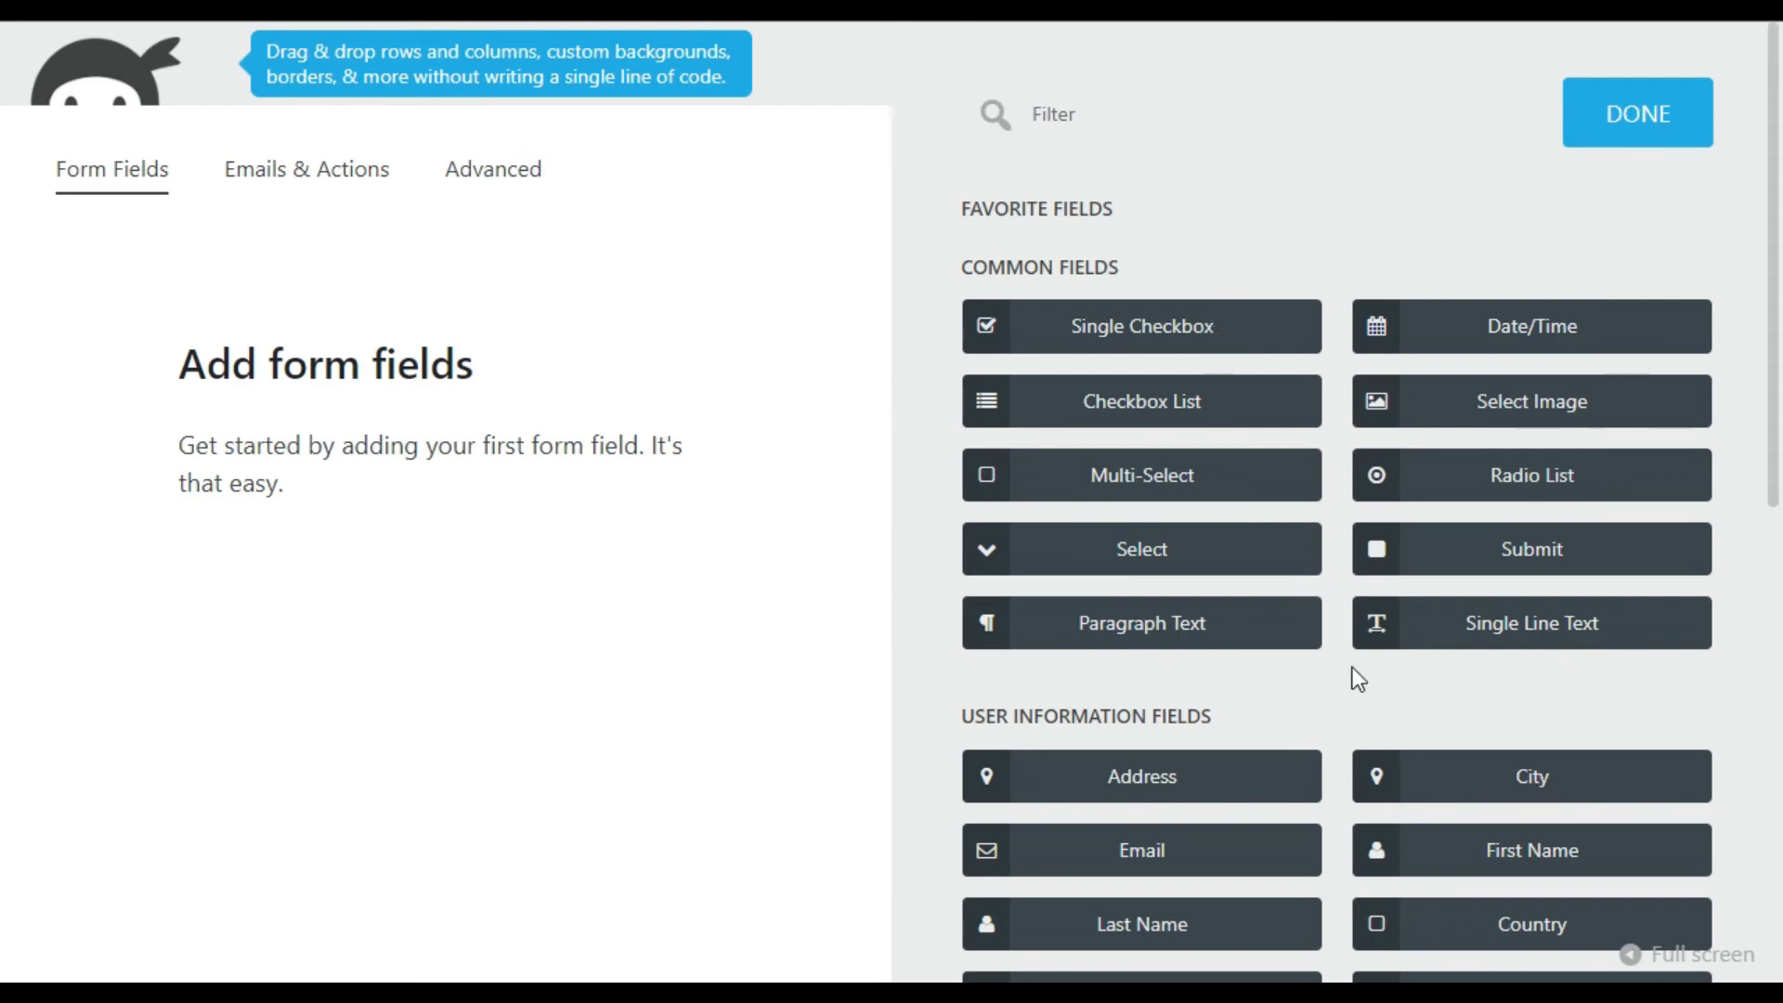
Add First Name, Last Name and Email fields to the blank form.
scroll(1384, 727, down, 2)
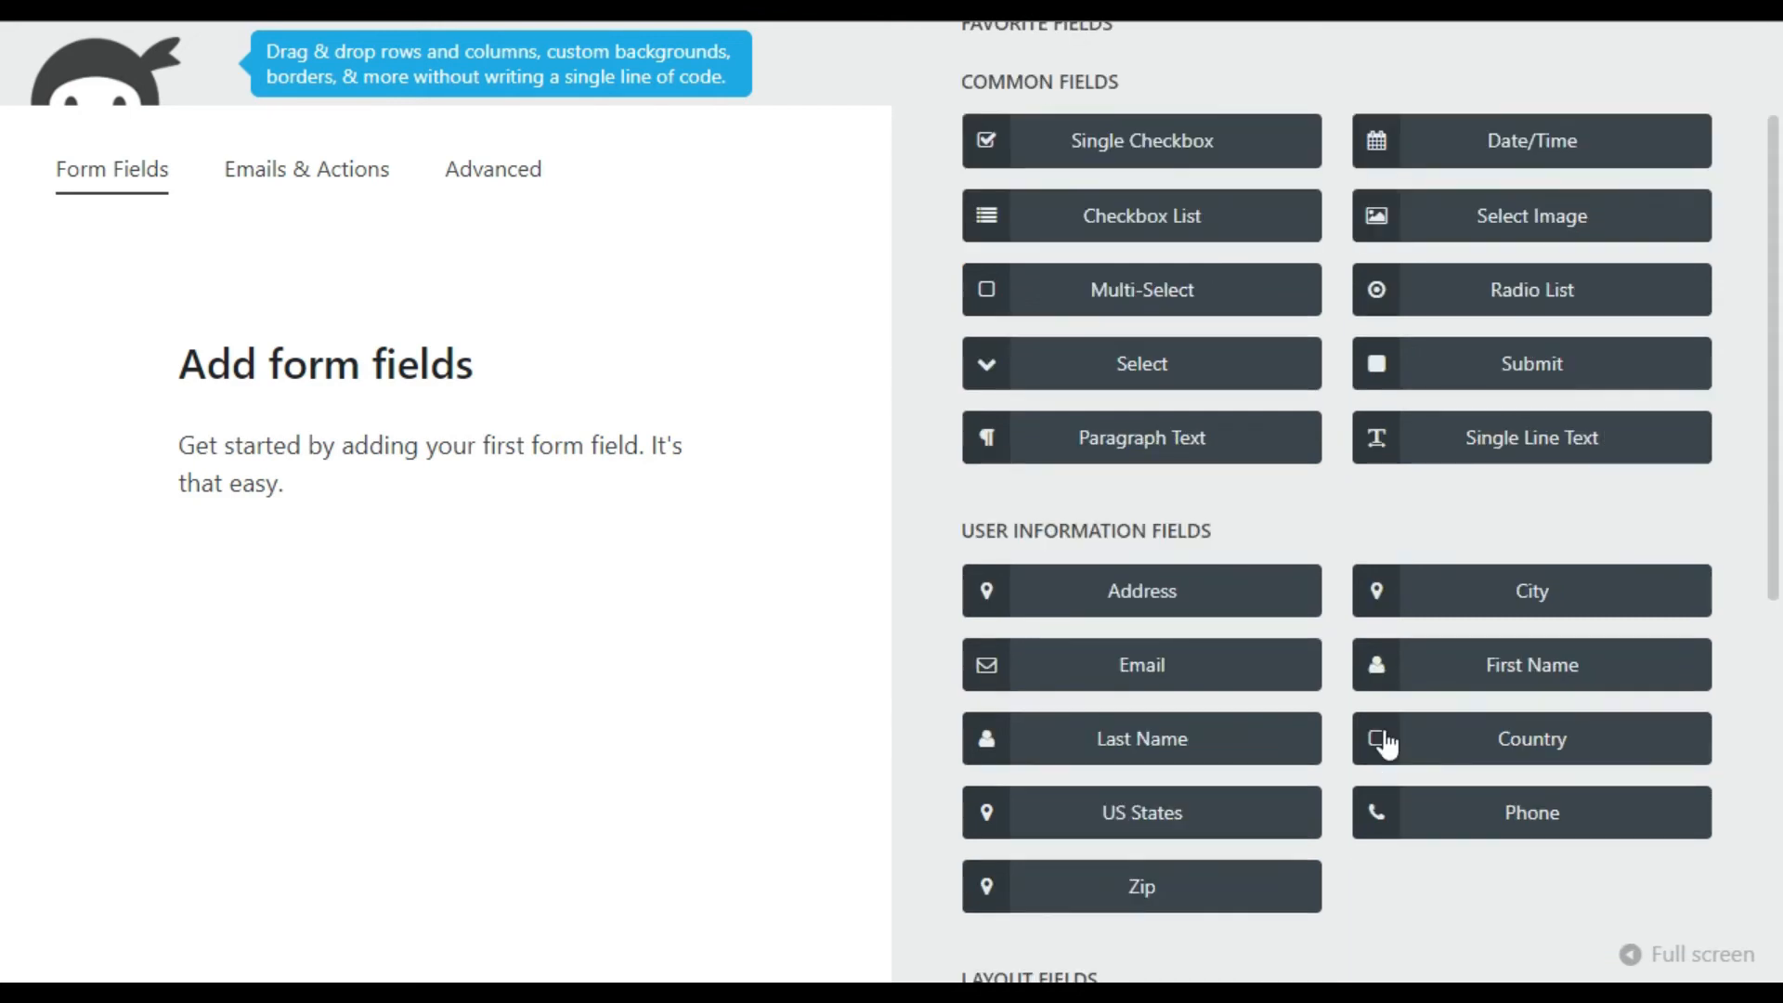
click(1523, 685)
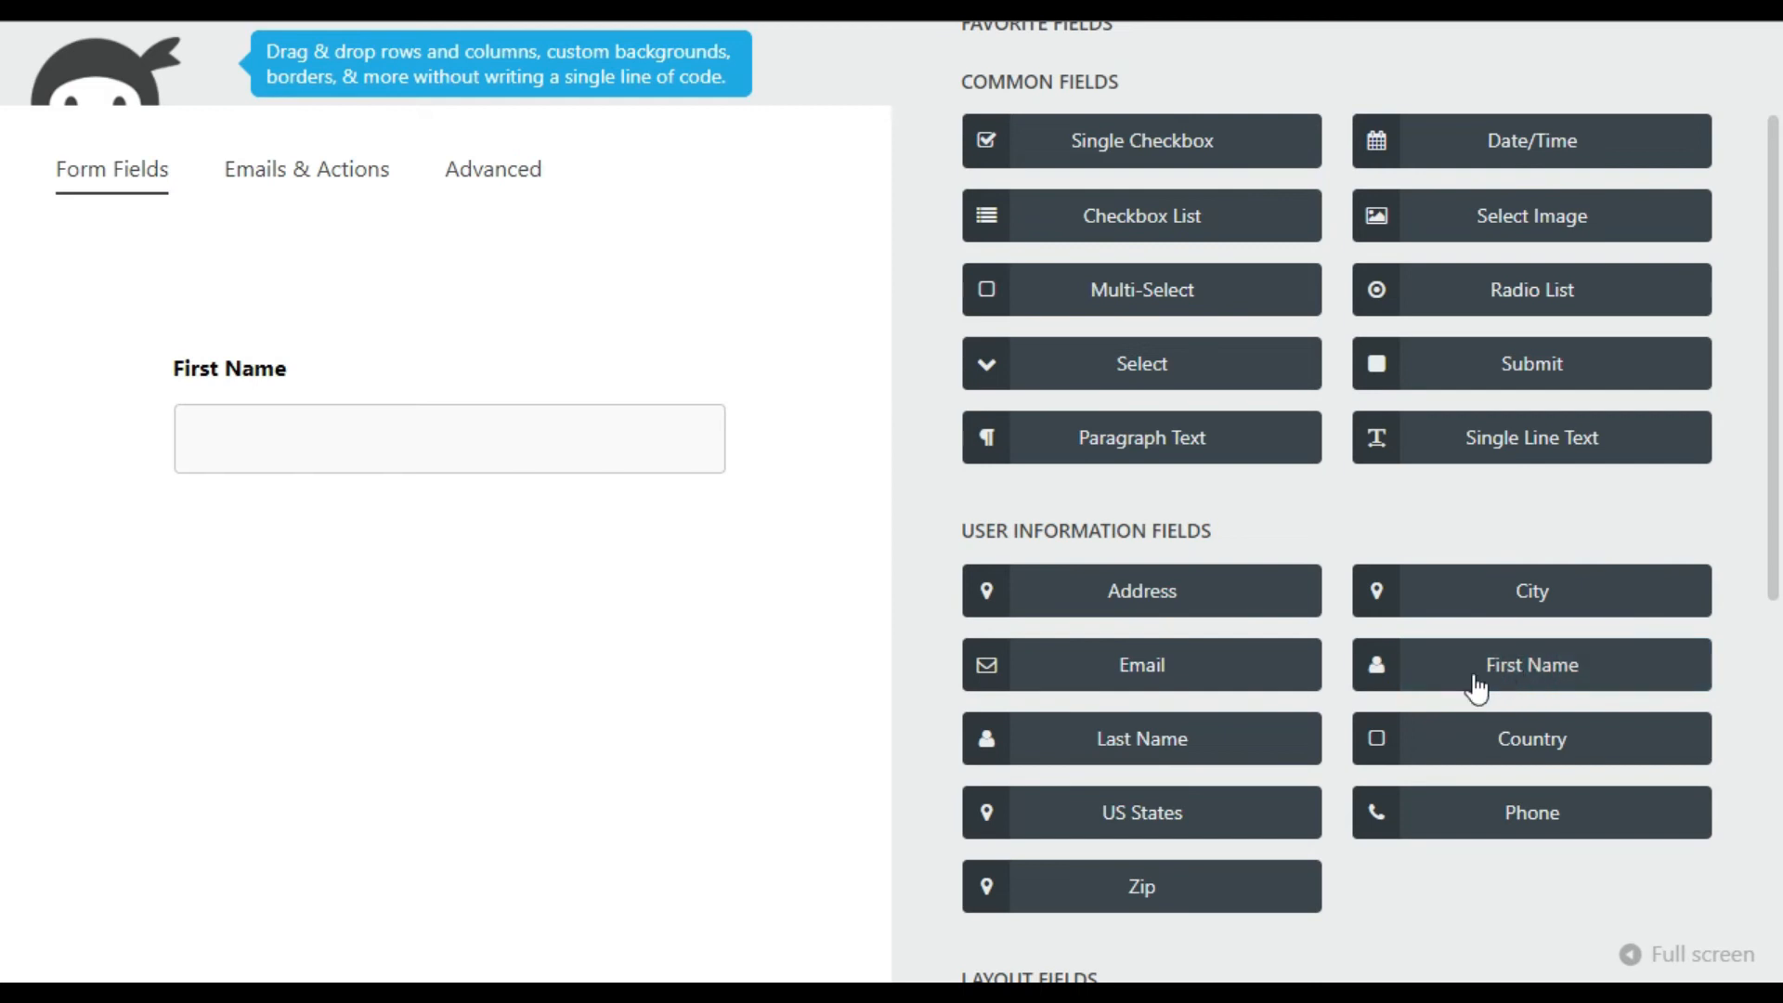
click(1164, 755)
click(1166, 678)
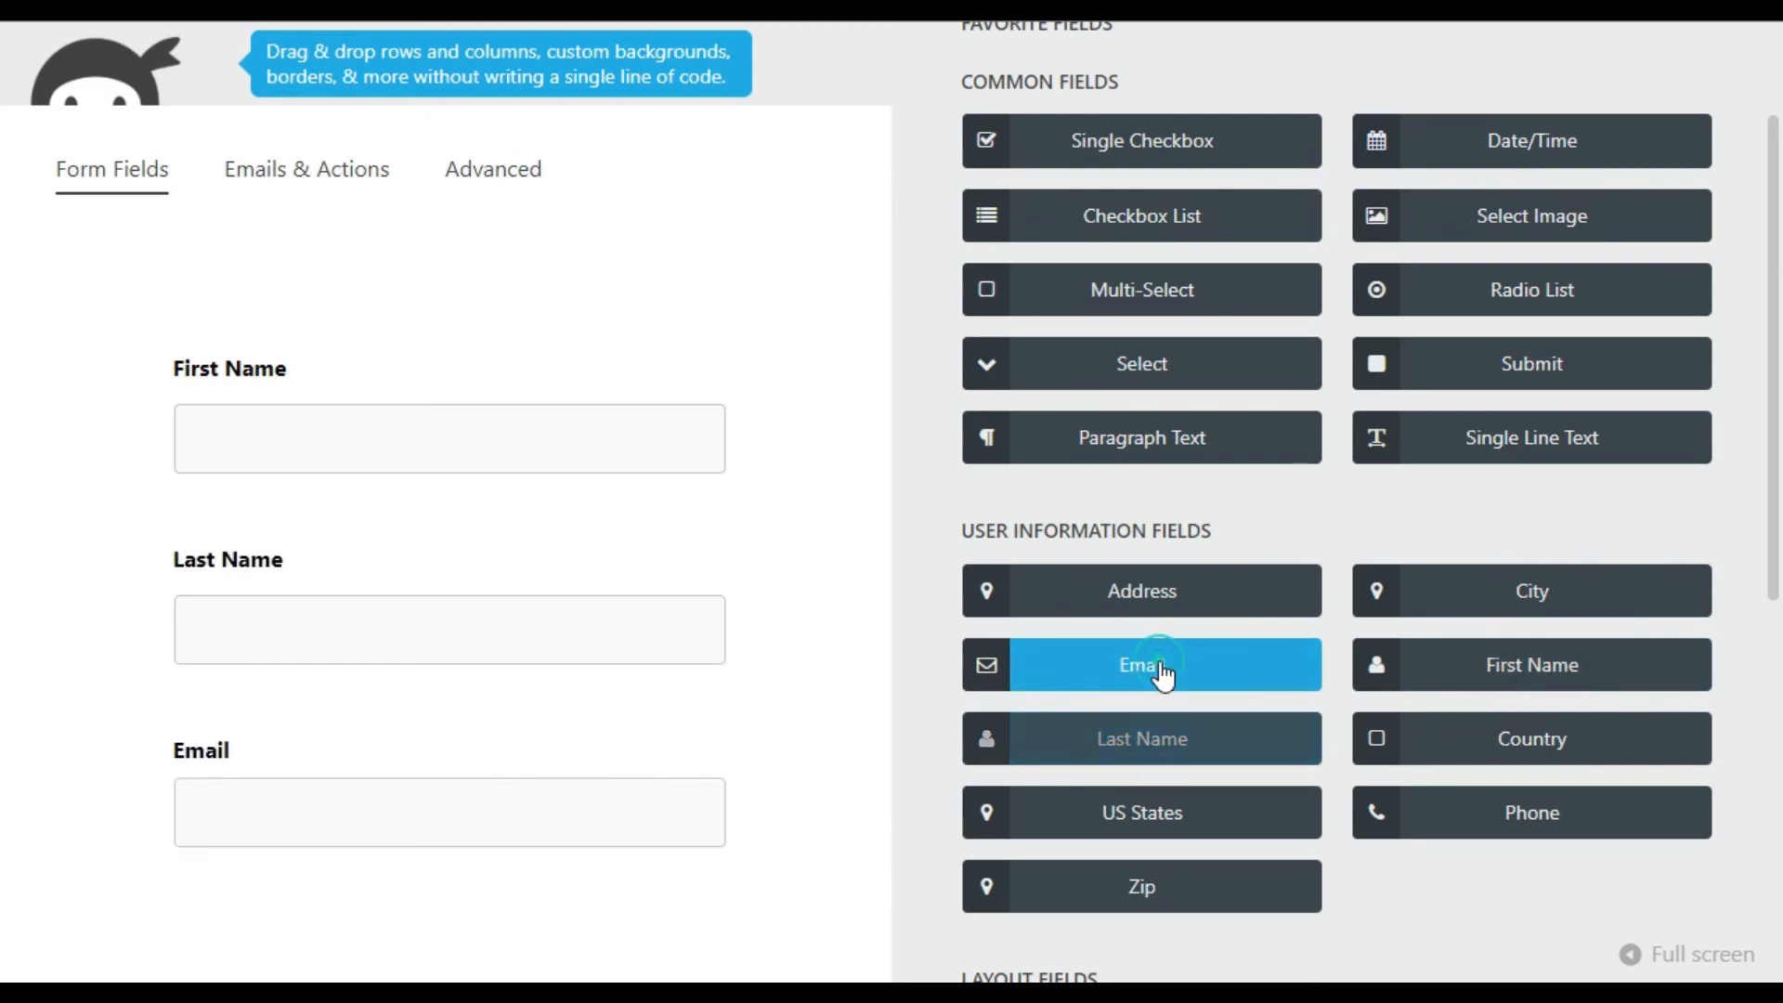
Add Address, Phone and Submit fields to the form and finish adding fields.
click(1171, 618)
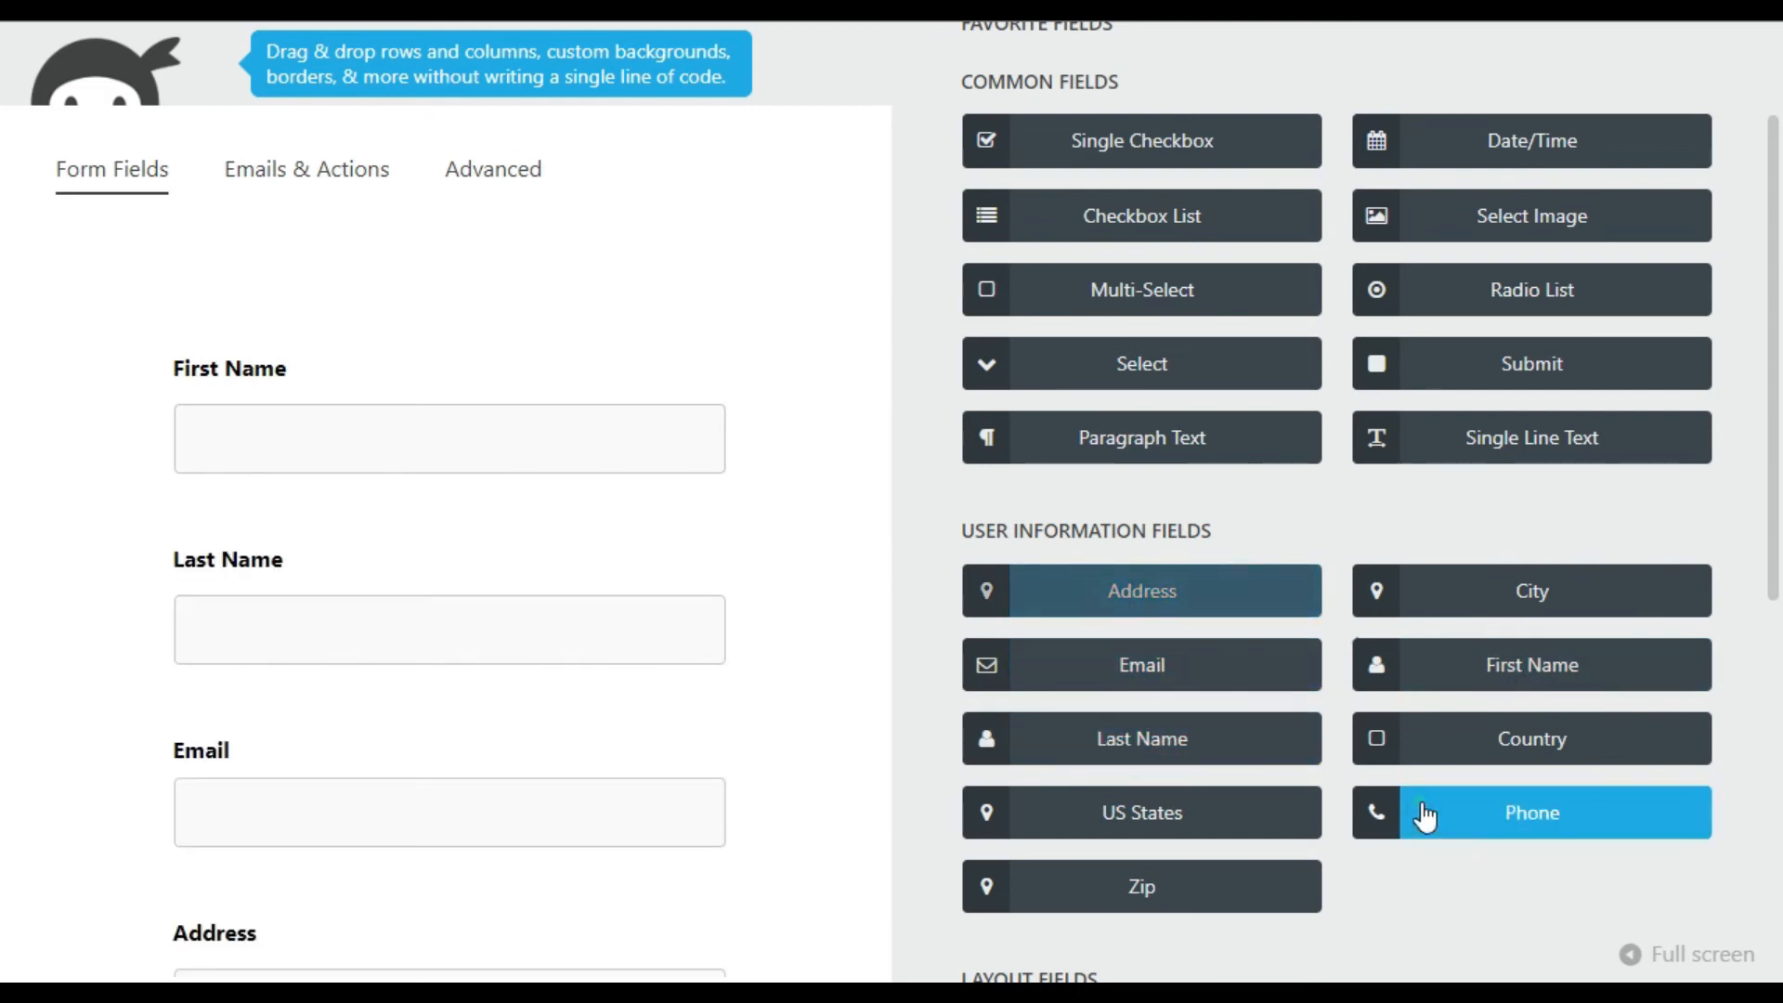
click(1440, 382)
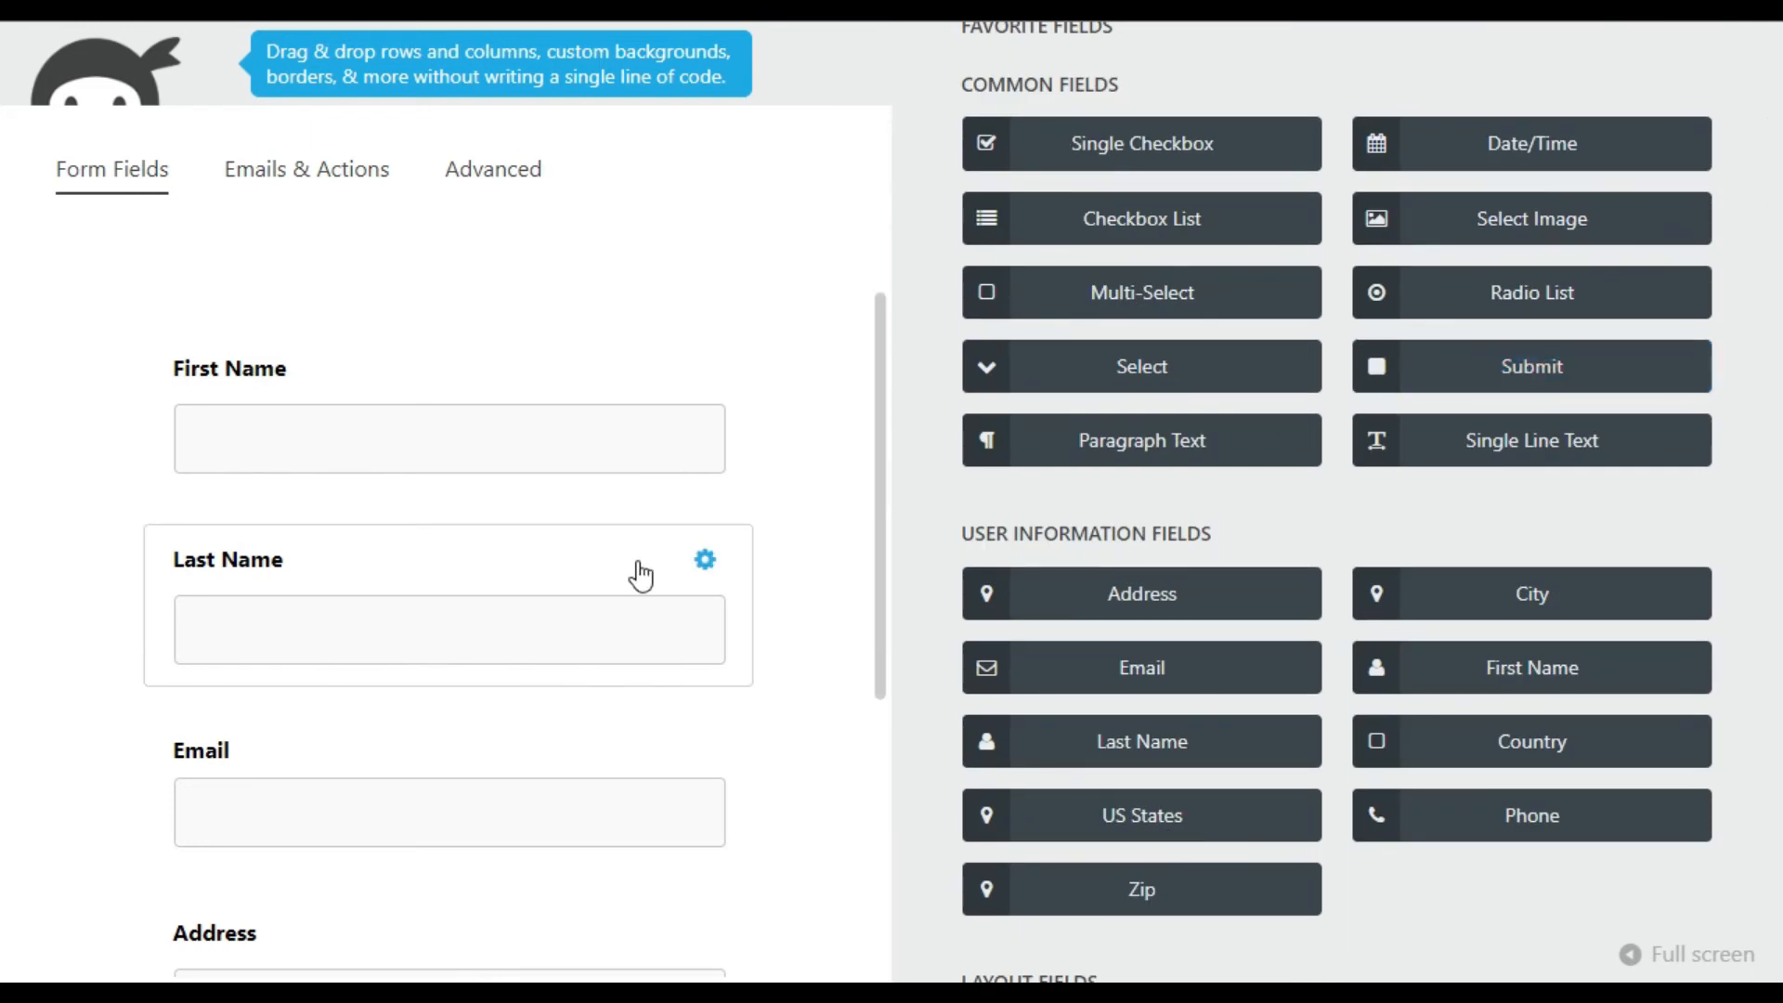
scroll(639, 575, down, 5)
scroll(334, 847, up, 5)
scroll(1194, 585, up, 3)
click(1627, 146)
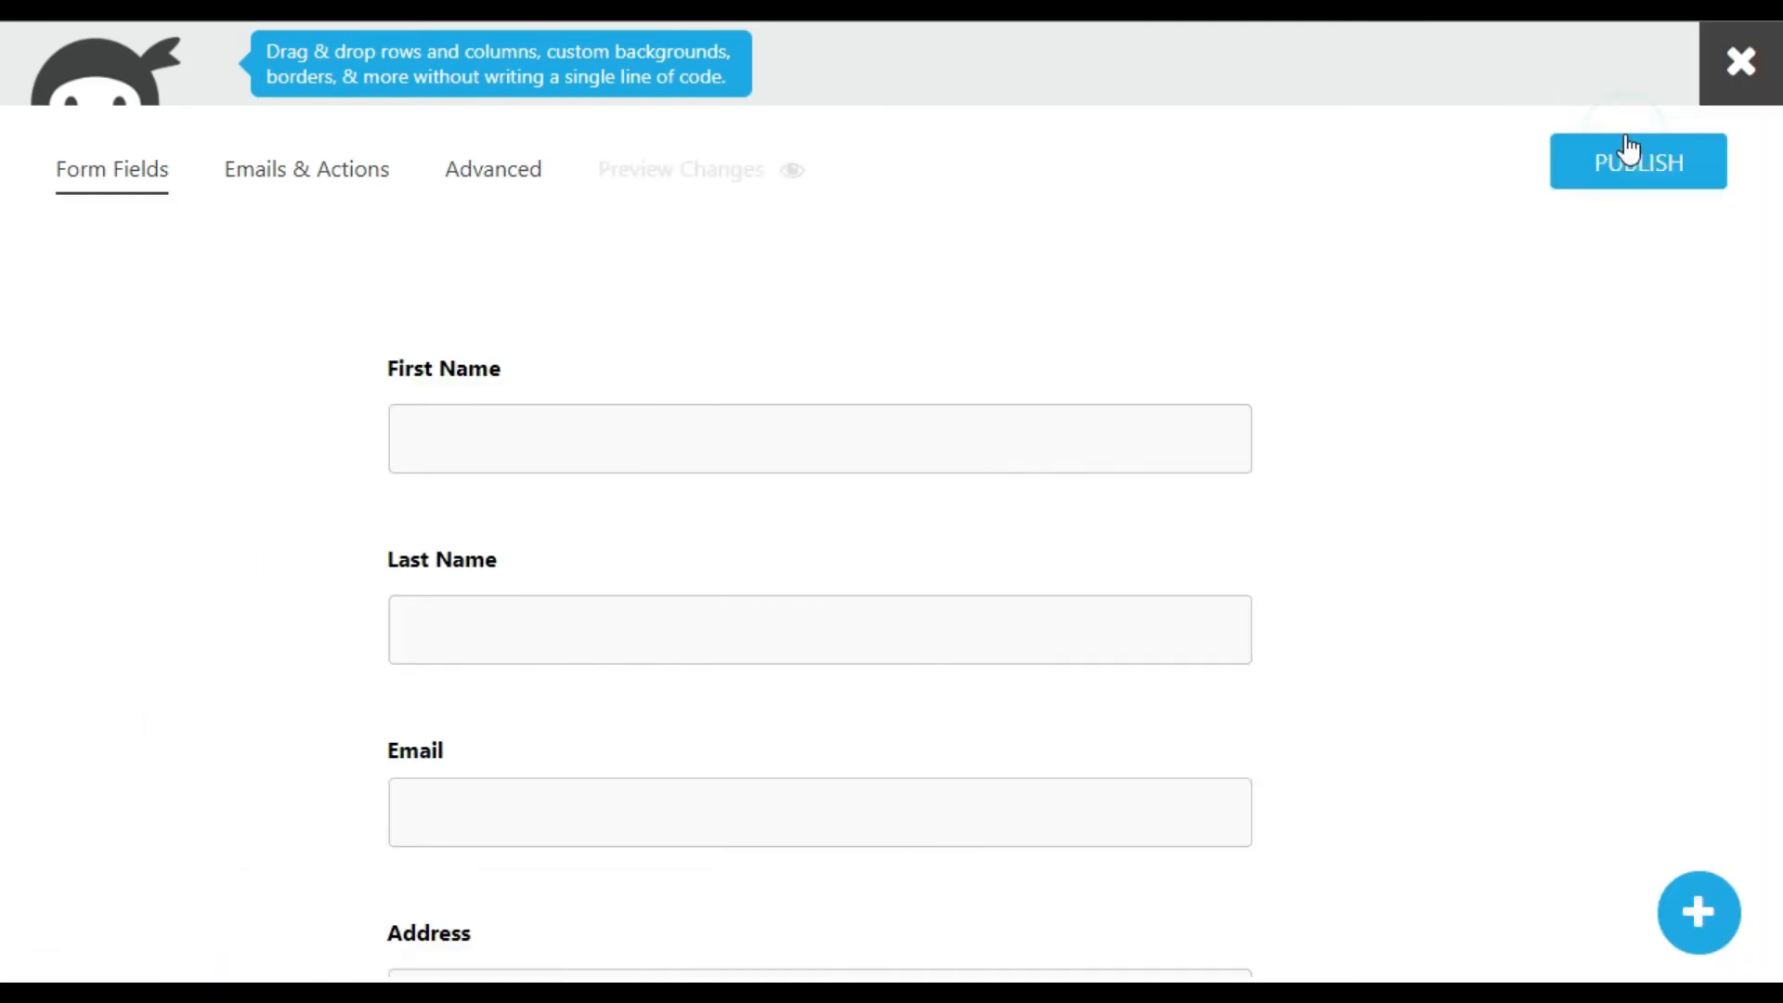
Publish the form with the title "Contact Us" and close the form builder.
click(1613, 176)
click(1105, 564)
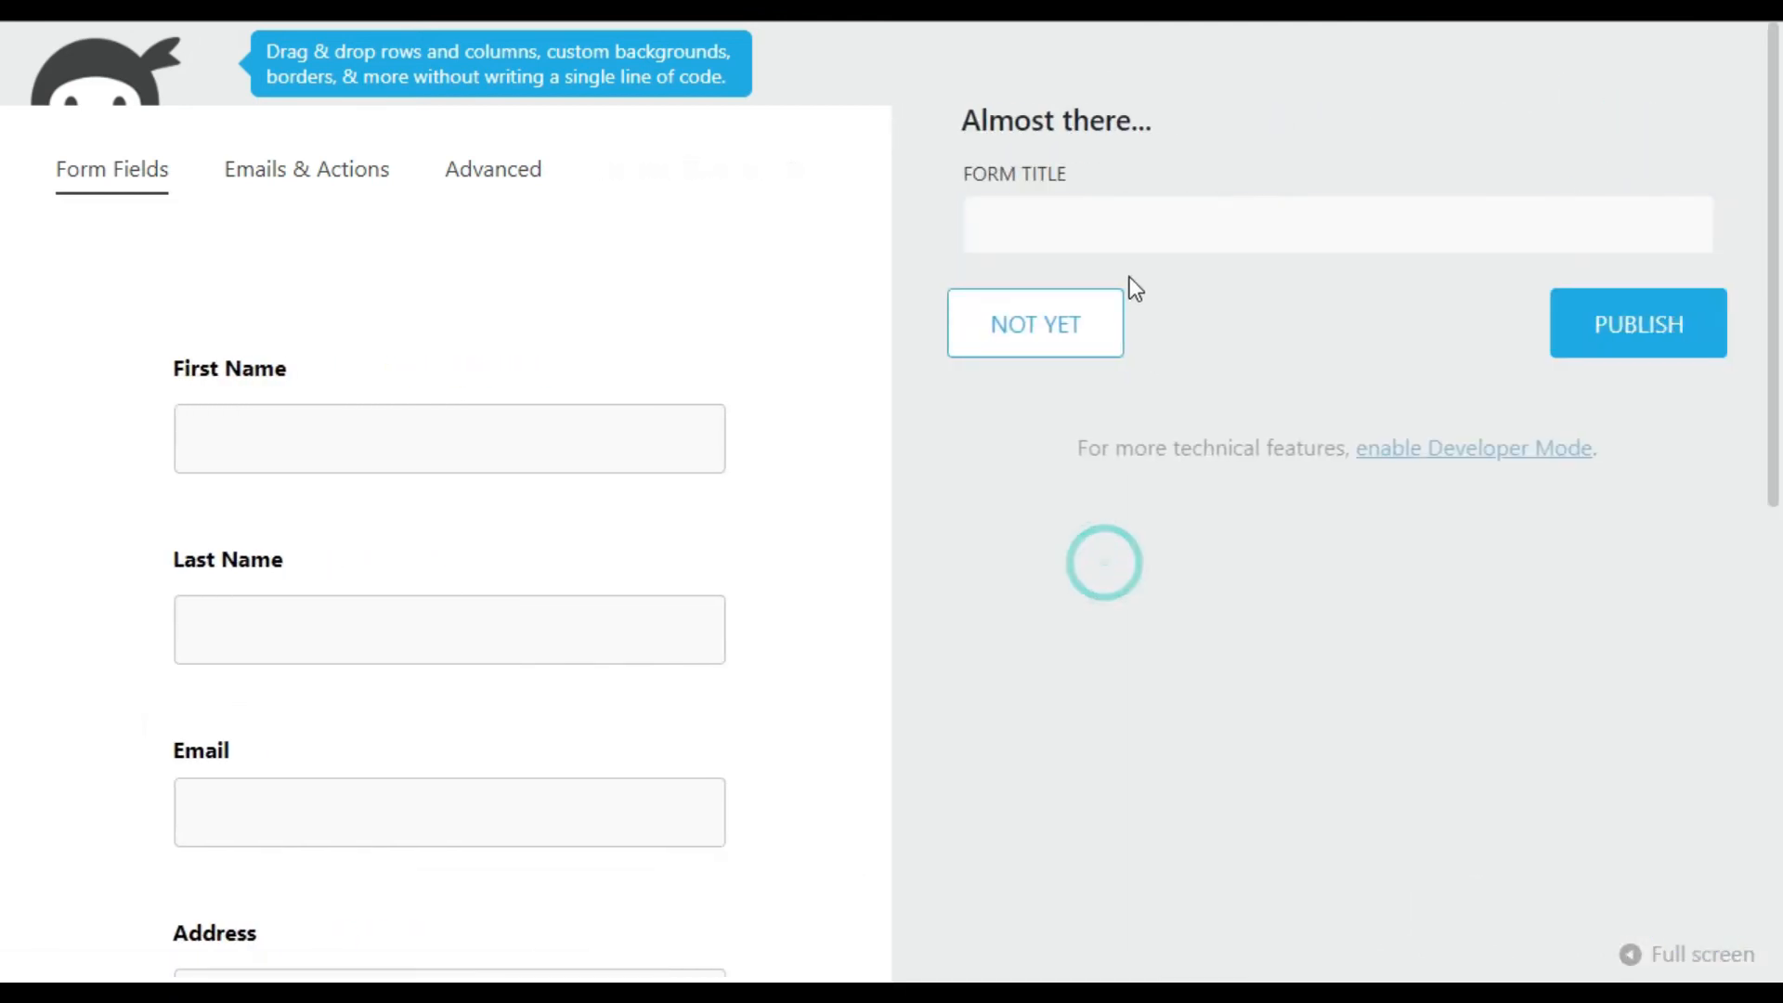
click(1088, 224)
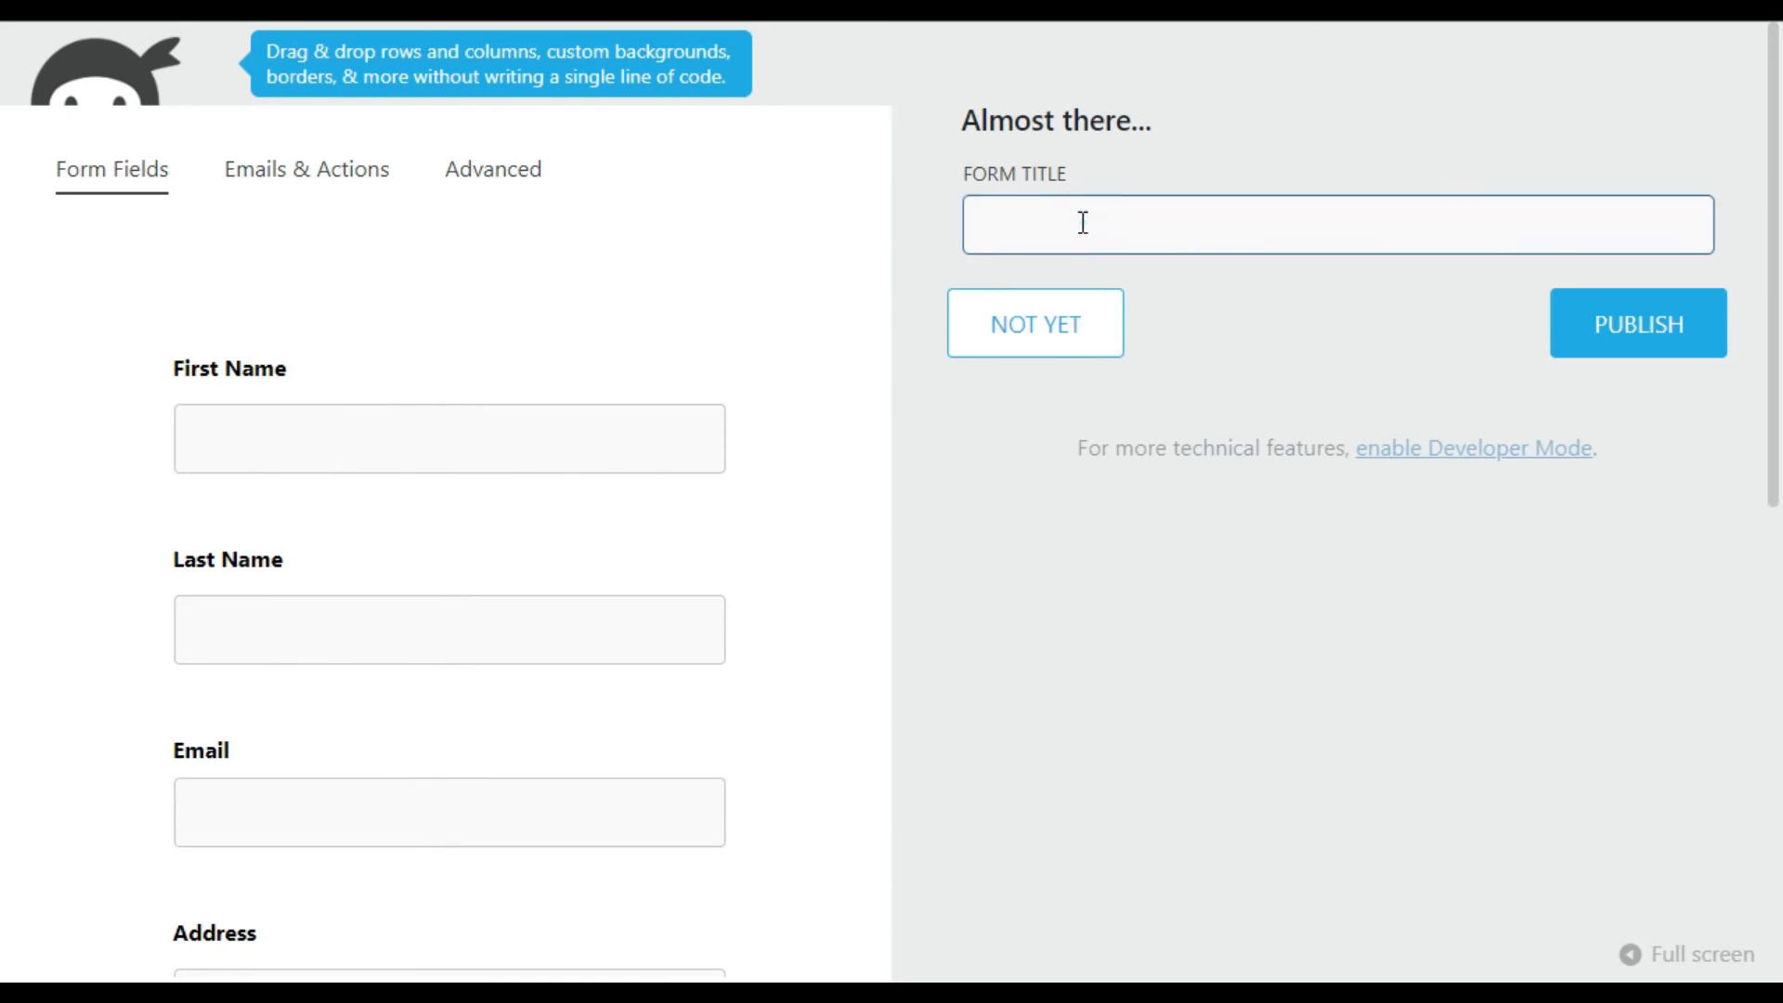
text(Contact Us)
click(1619, 338)
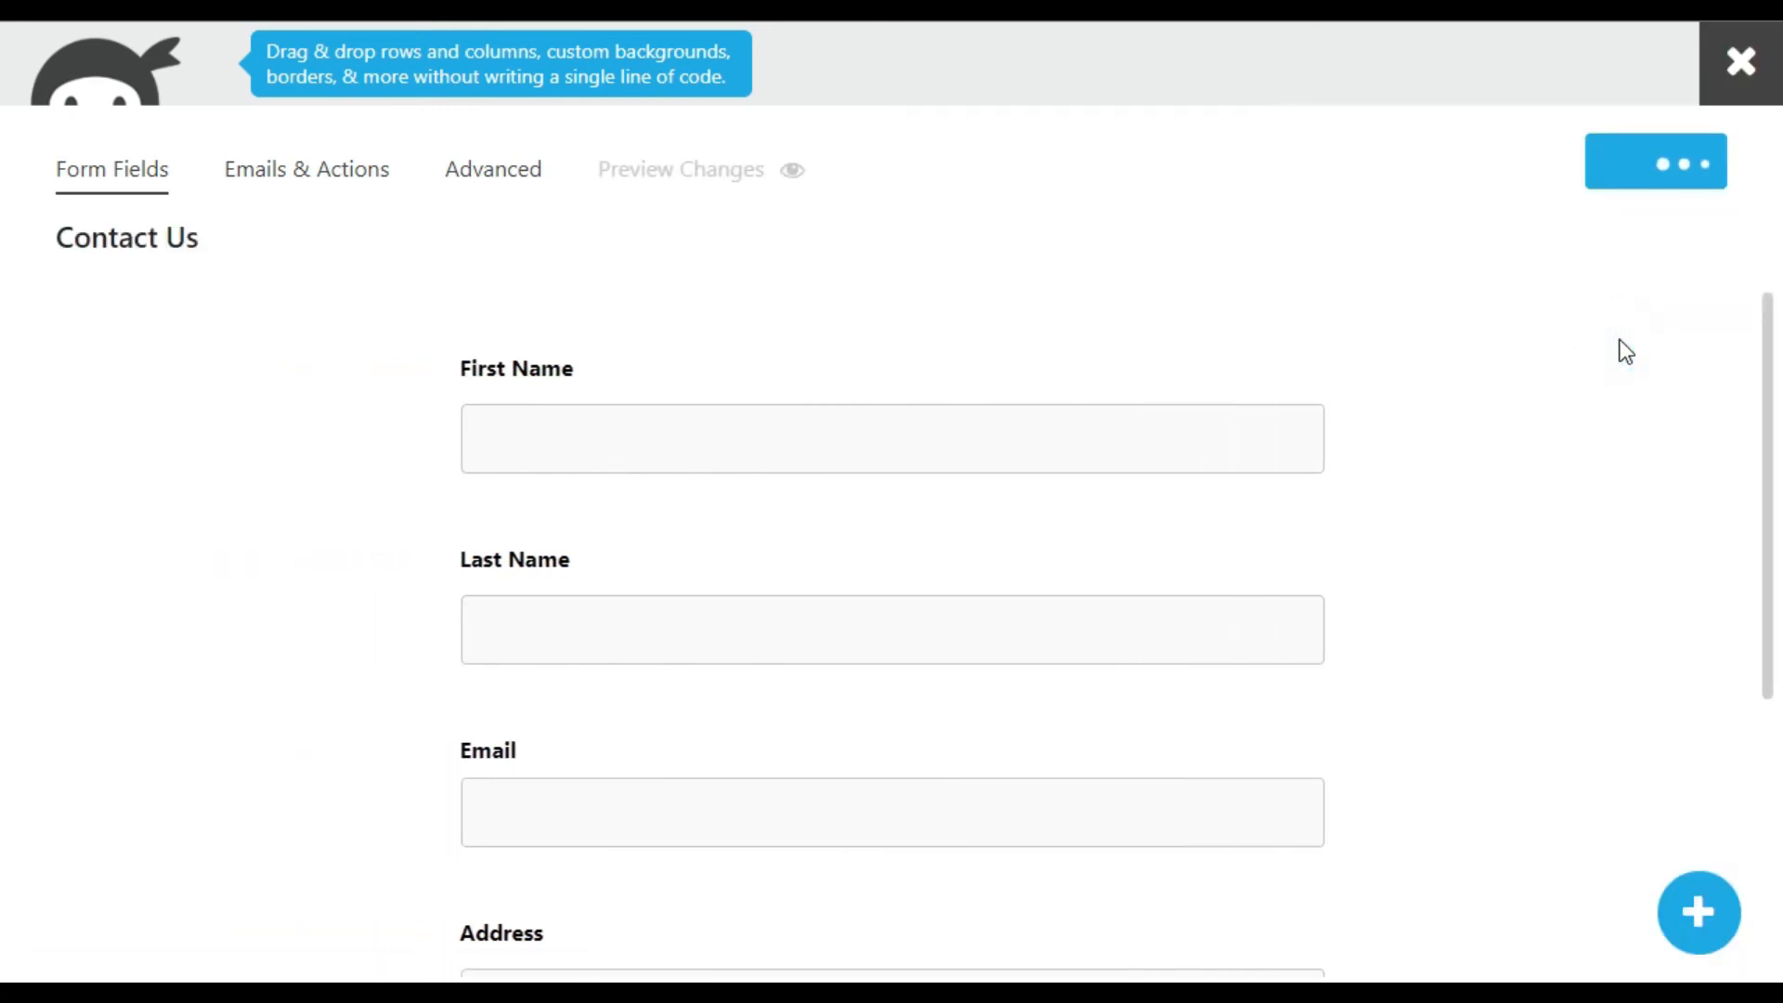
scroll(1625, 351, down, 2)
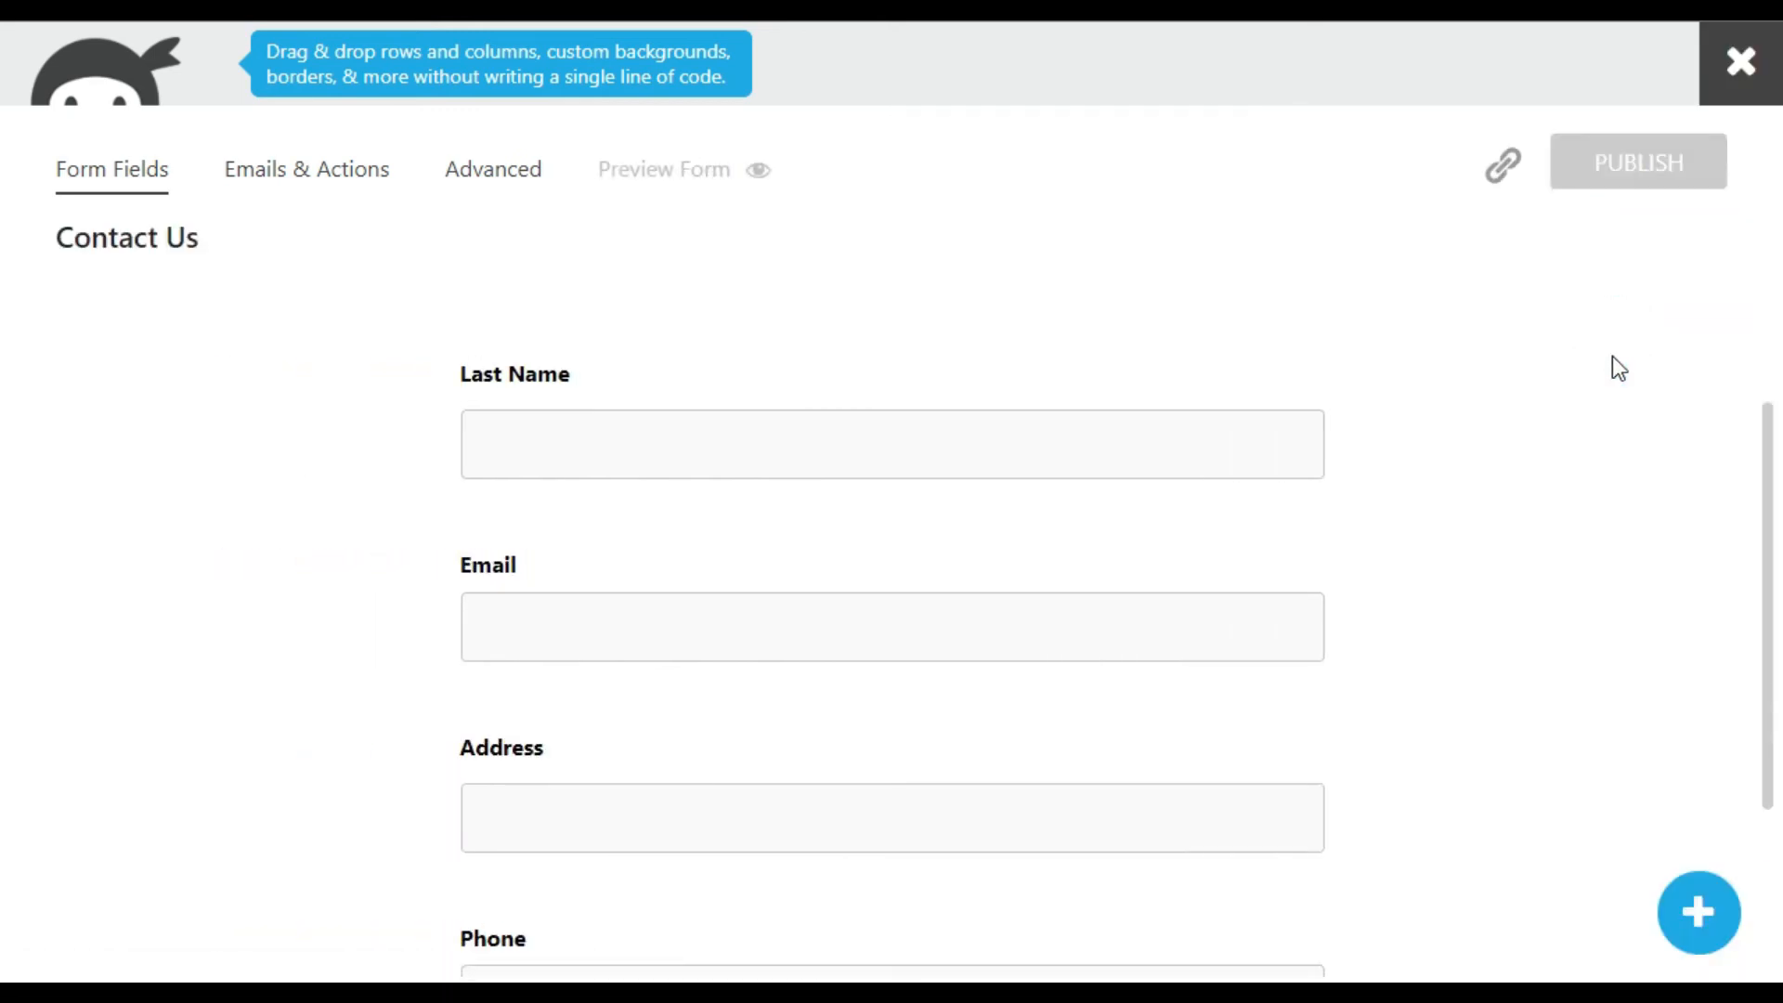
scroll(1612, 355, down, 2)
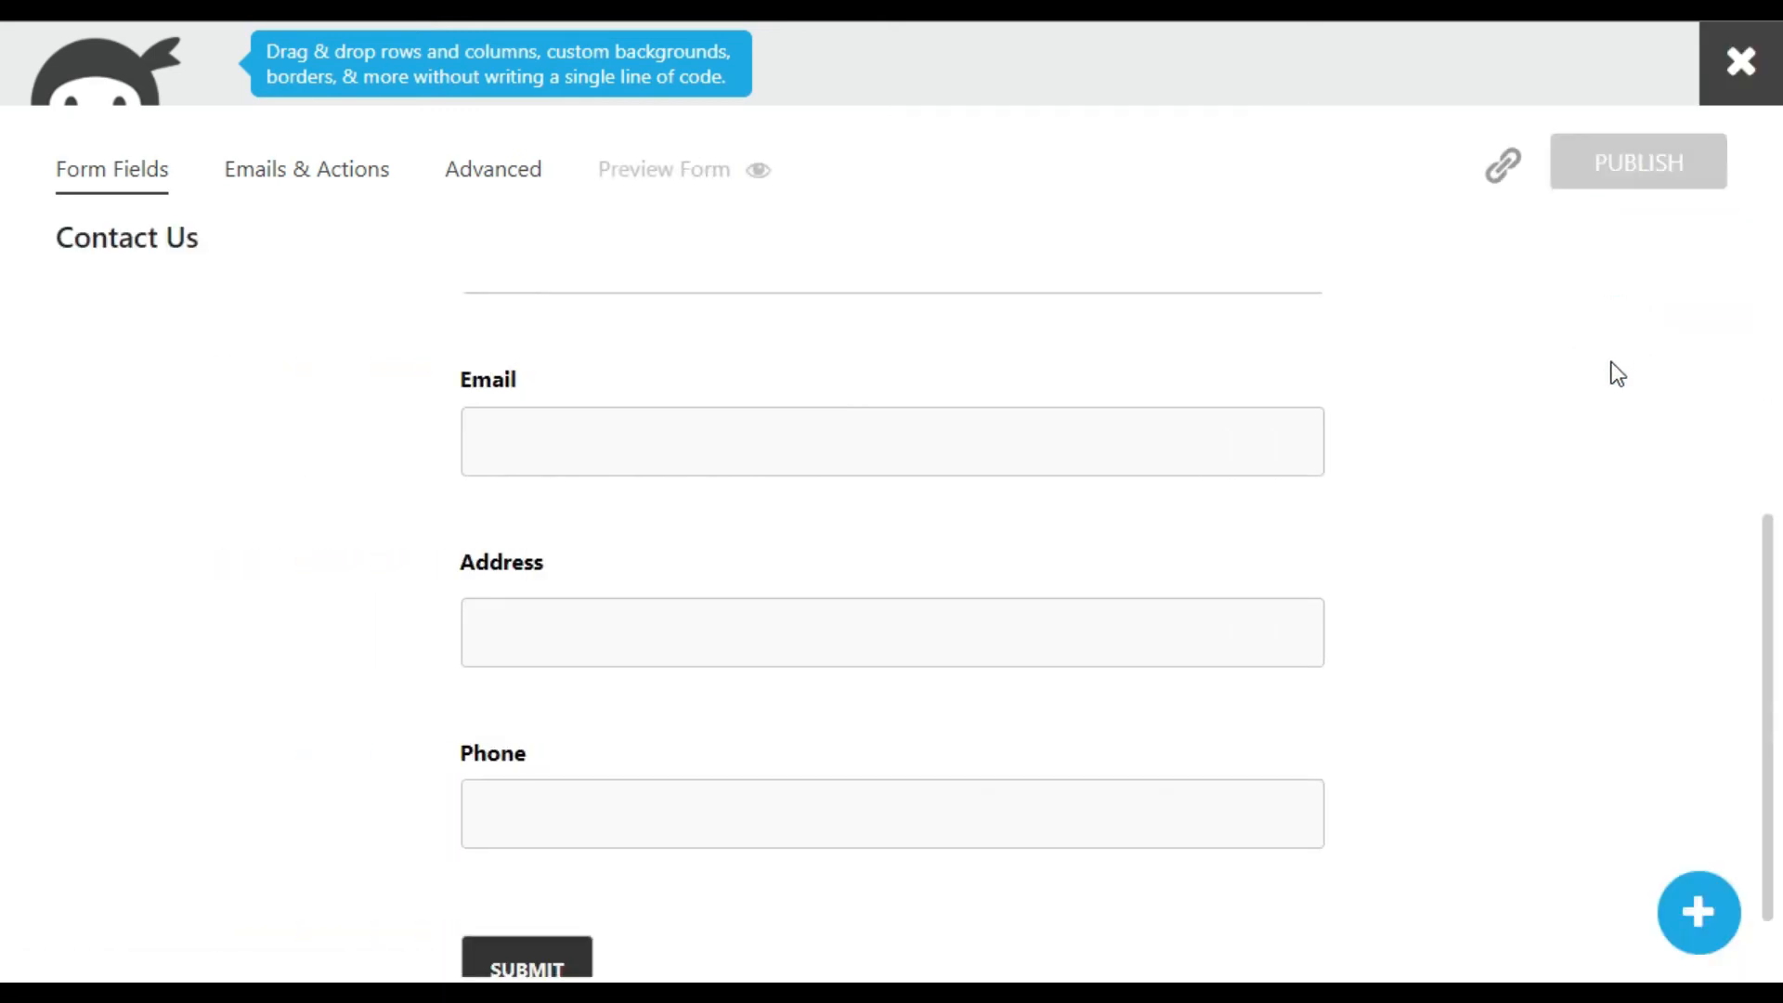
click(1739, 62)
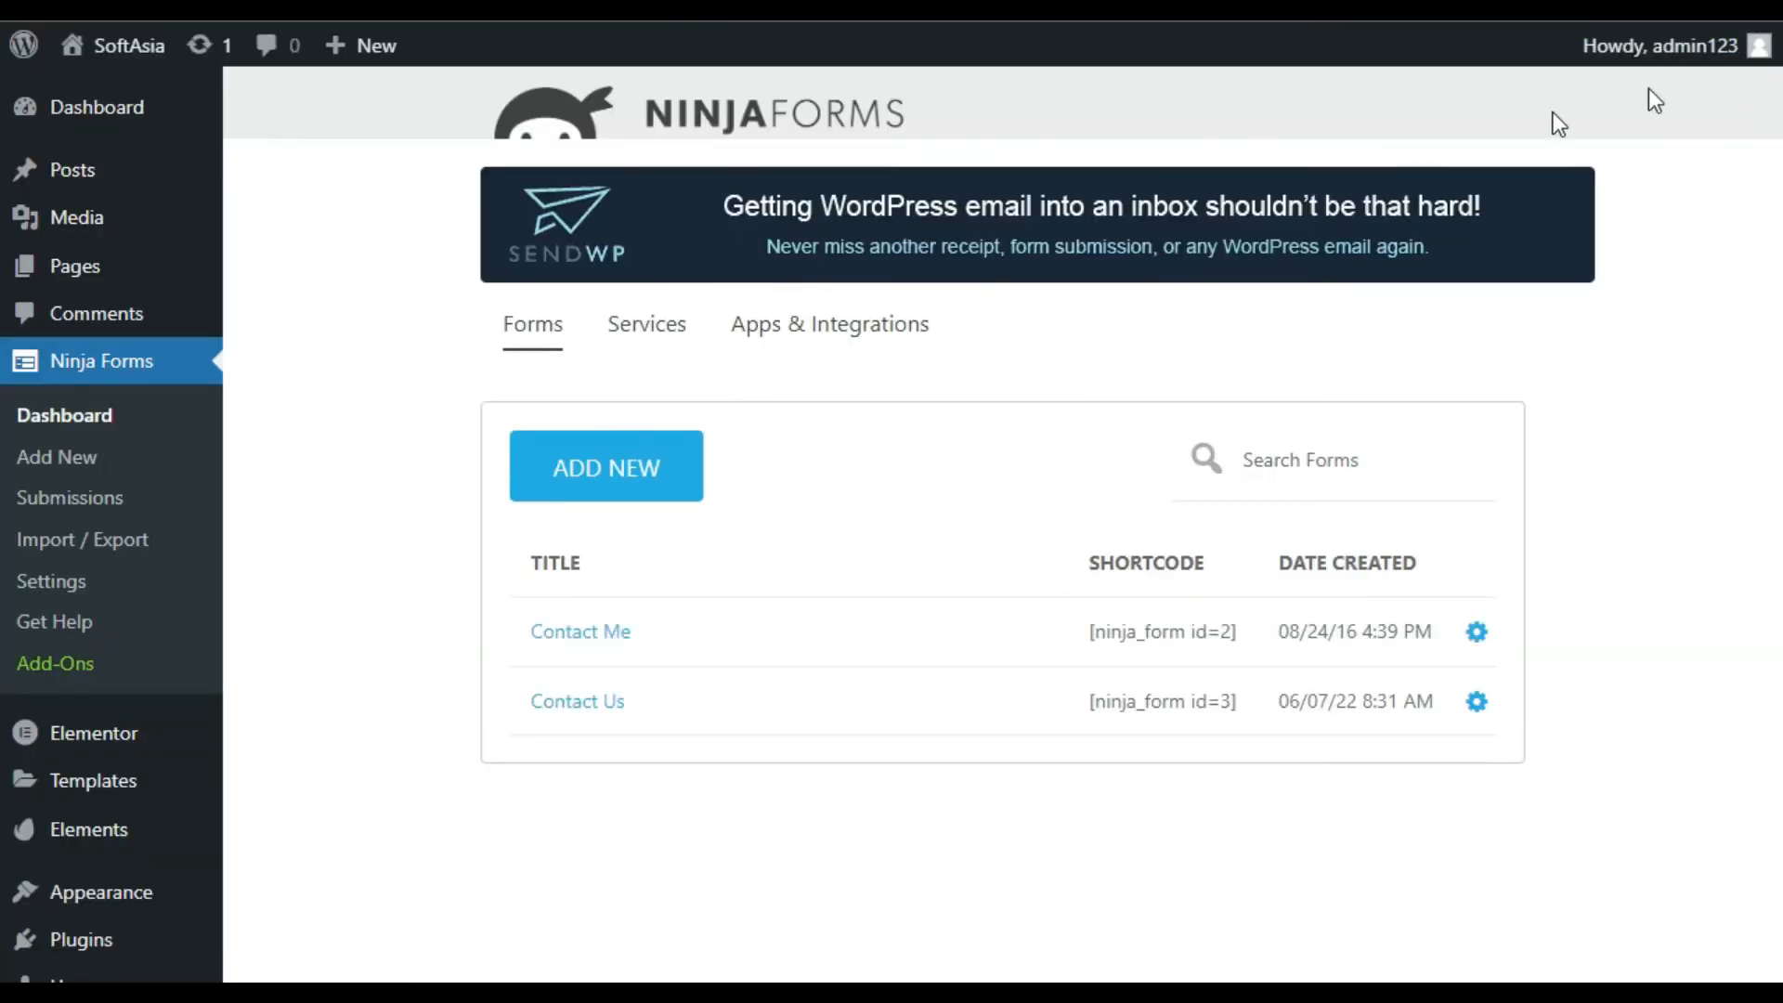
Open the Contact Us page for editing and set its Ninja Form block to the Contact Us form.
click(102, 271)
click(339, 564)
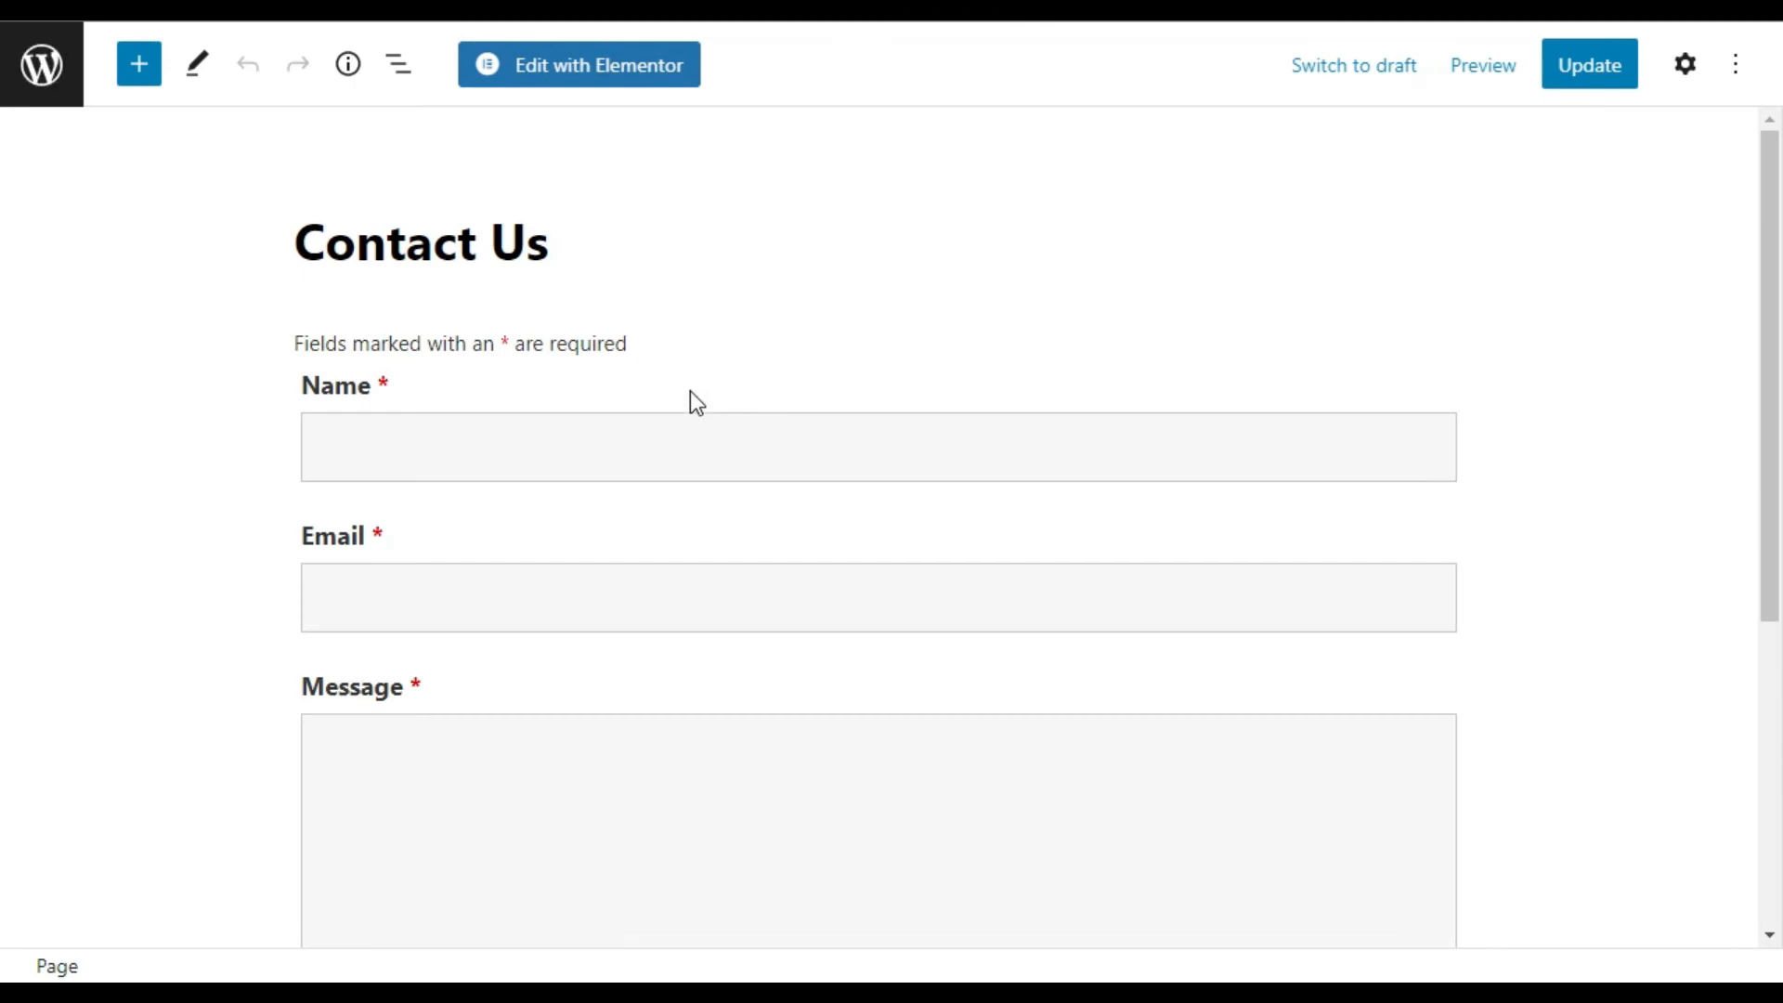
click(695, 401)
click(395, 277)
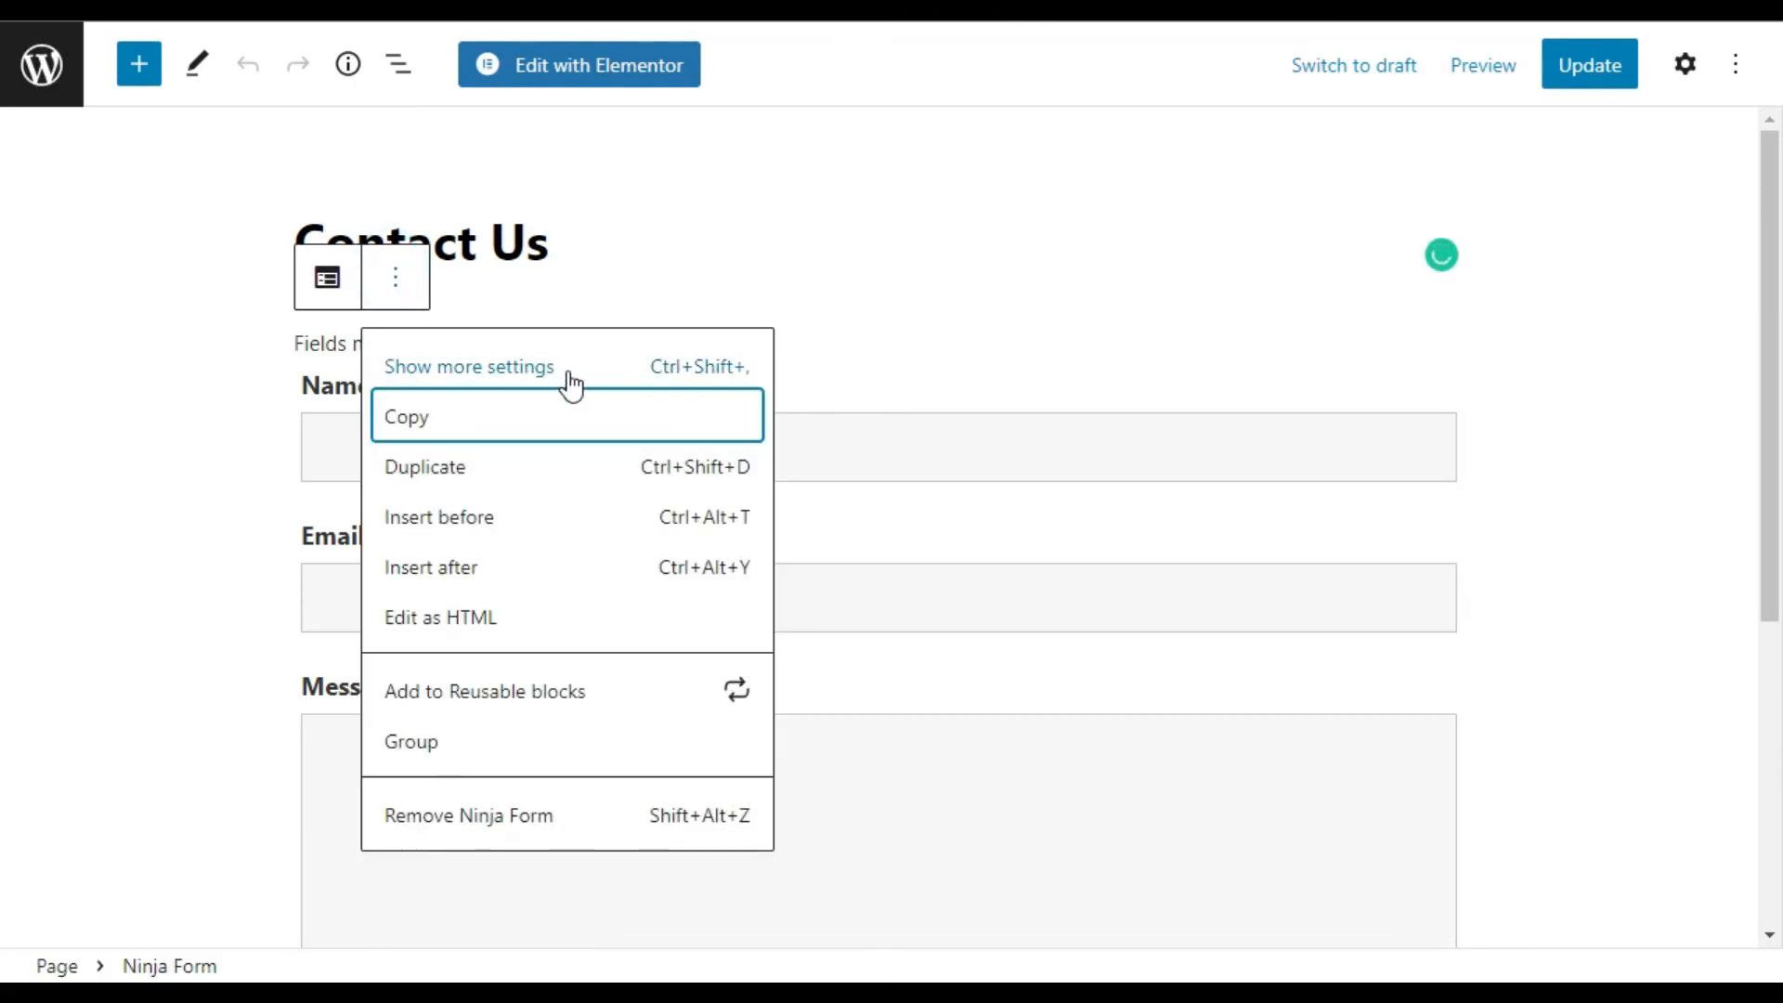
click(567, 368)
click(1584, 317)
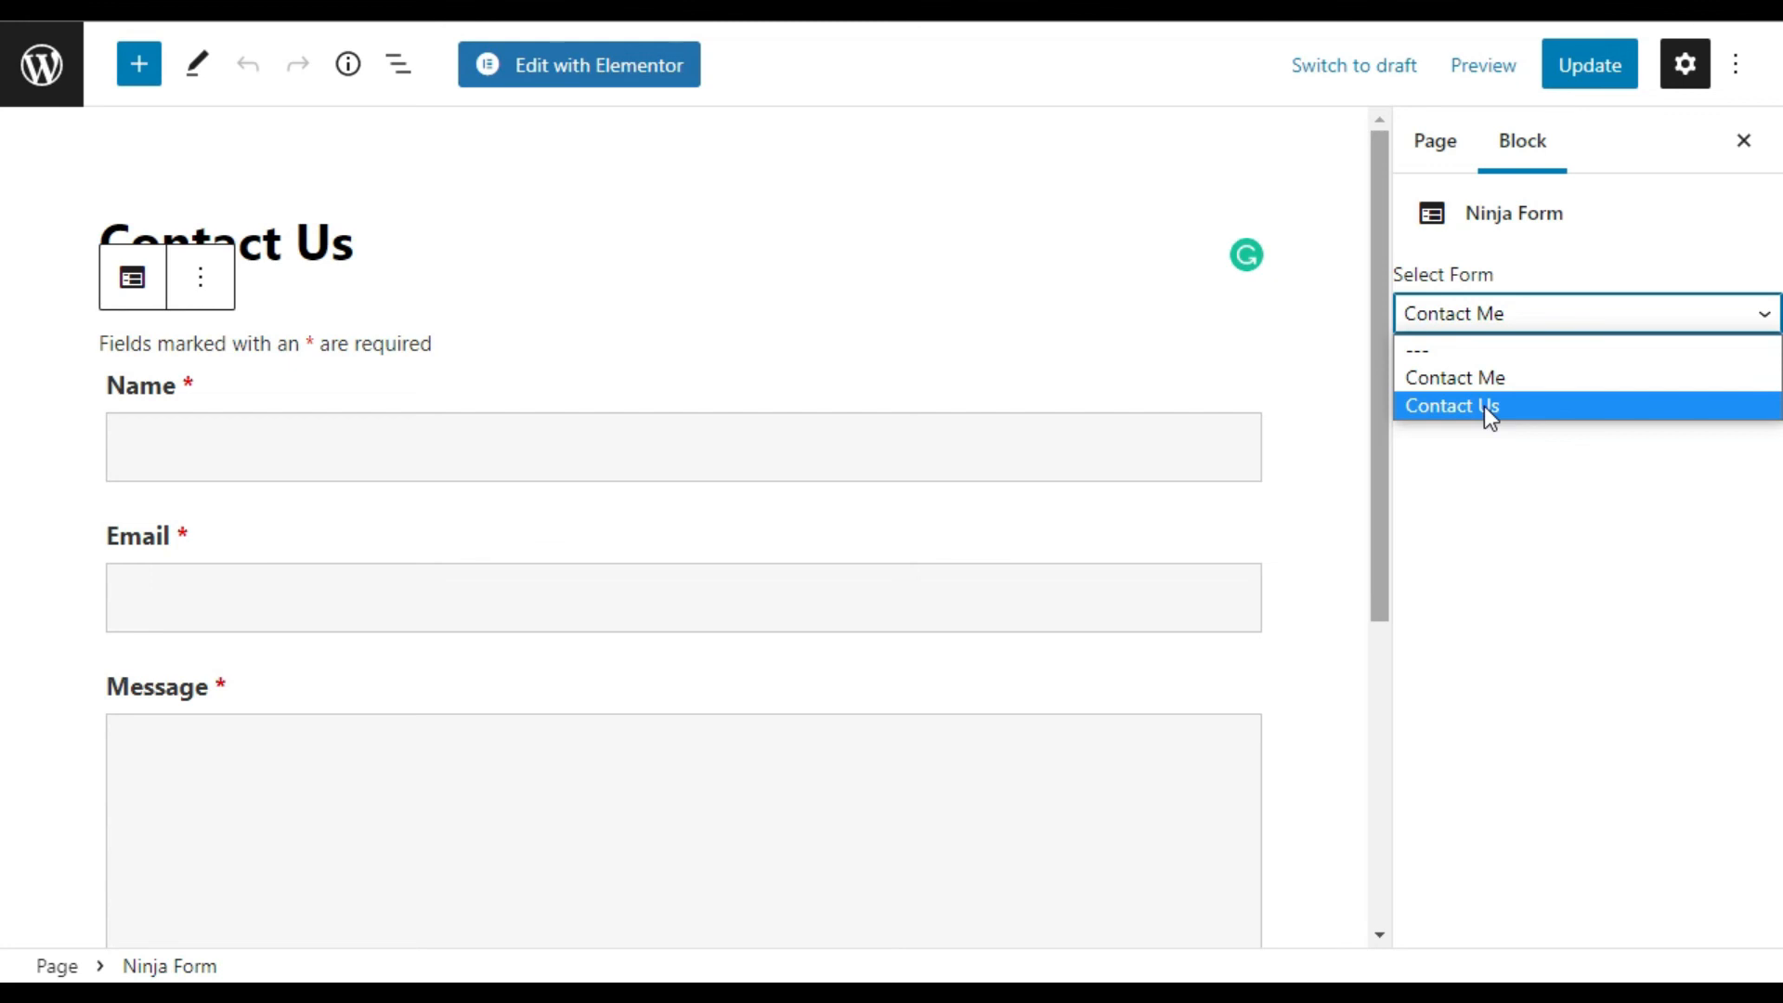
click(1446, 405)
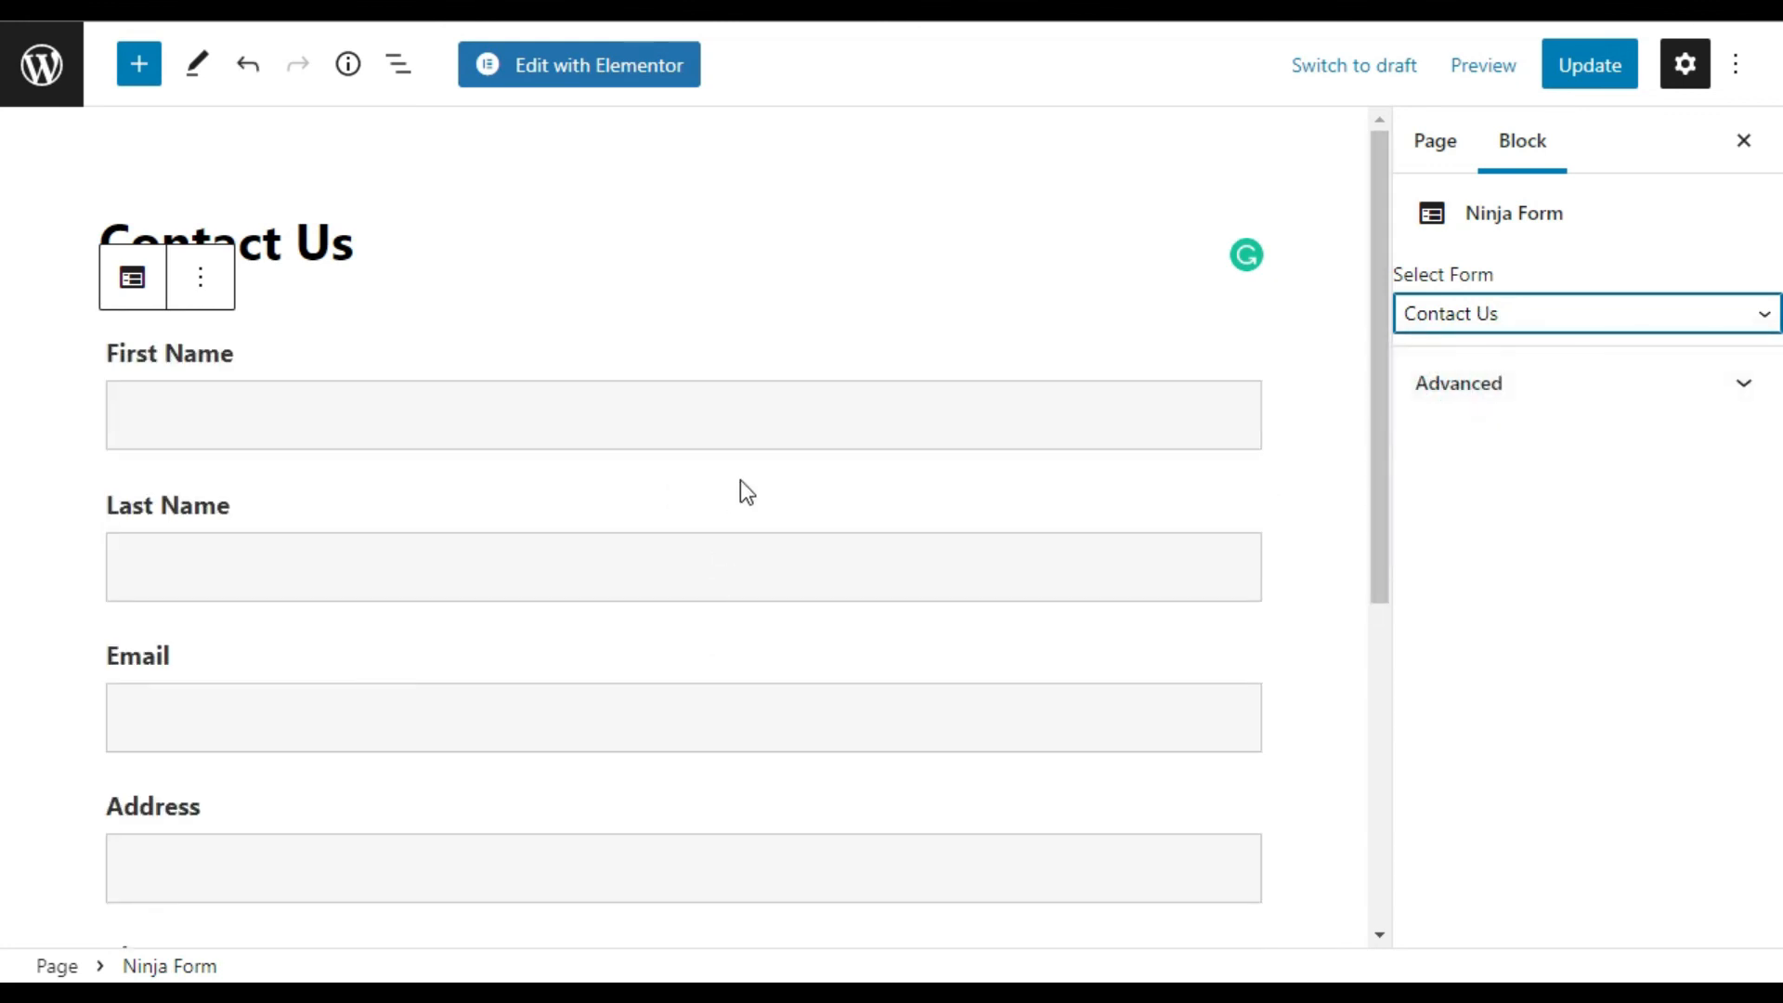
scroll(621, 403, down, 4)
scroll(501, 789, up, 4)
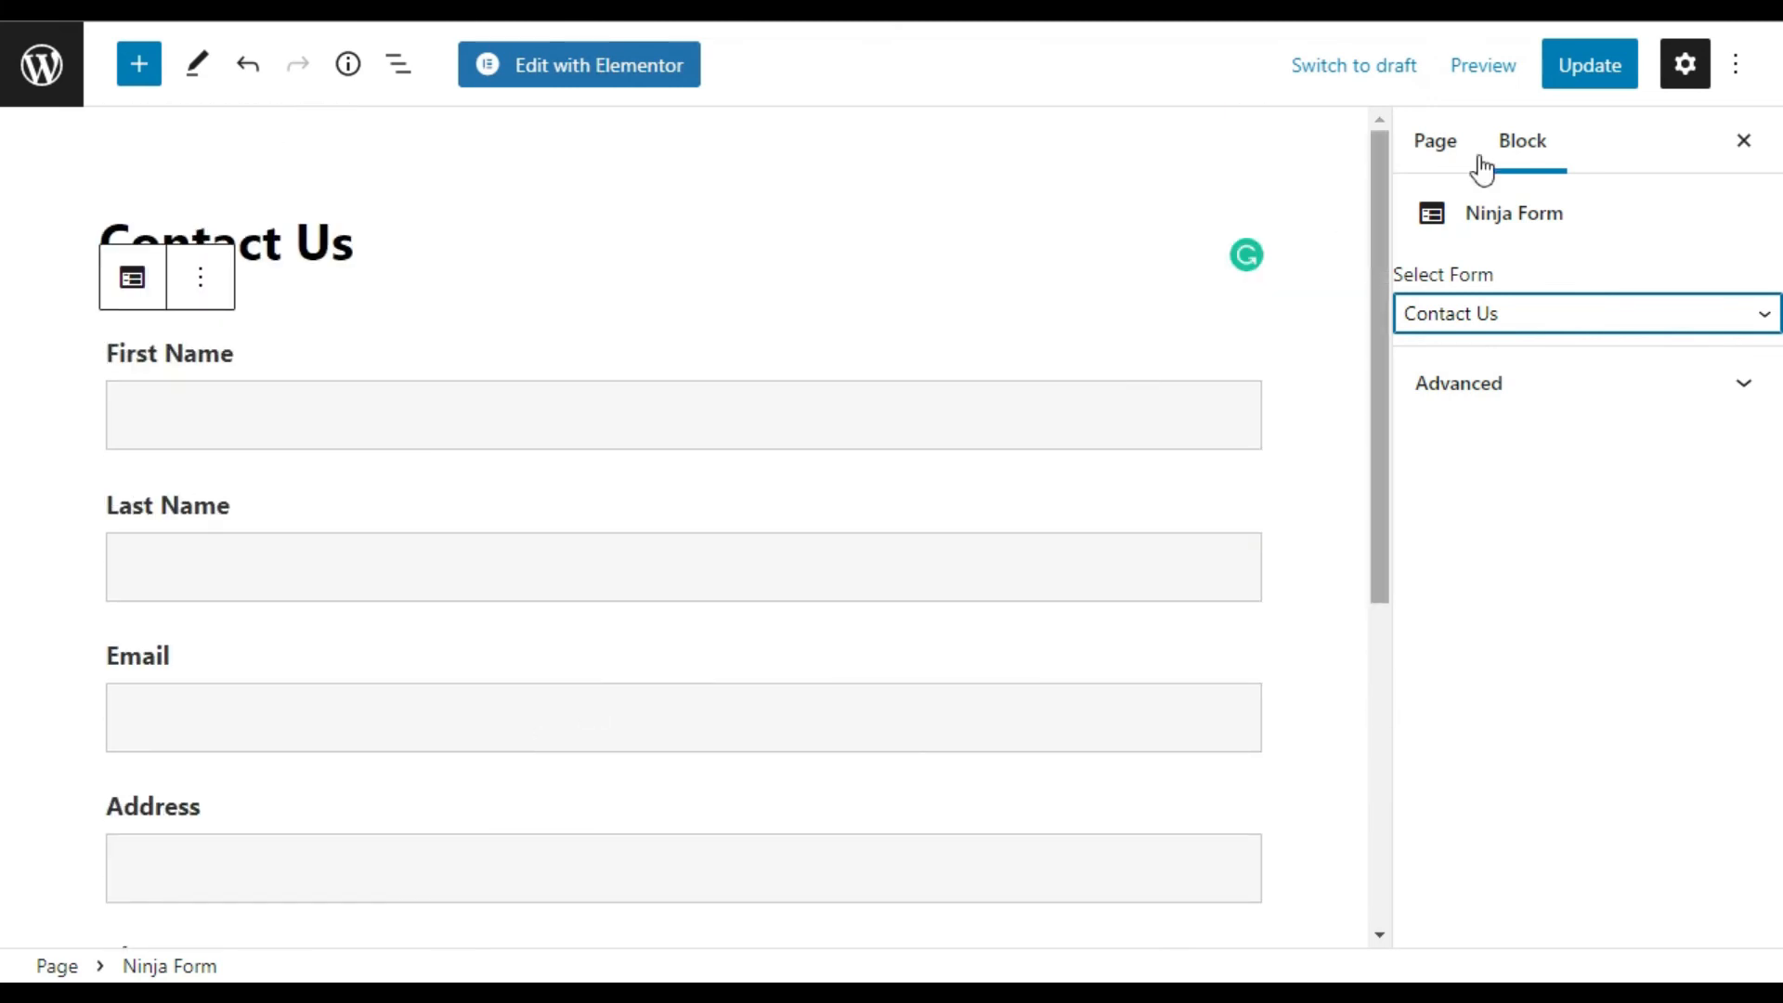
Update the Contact Us page and check the embedded form on the live page.
click(1558, 64)
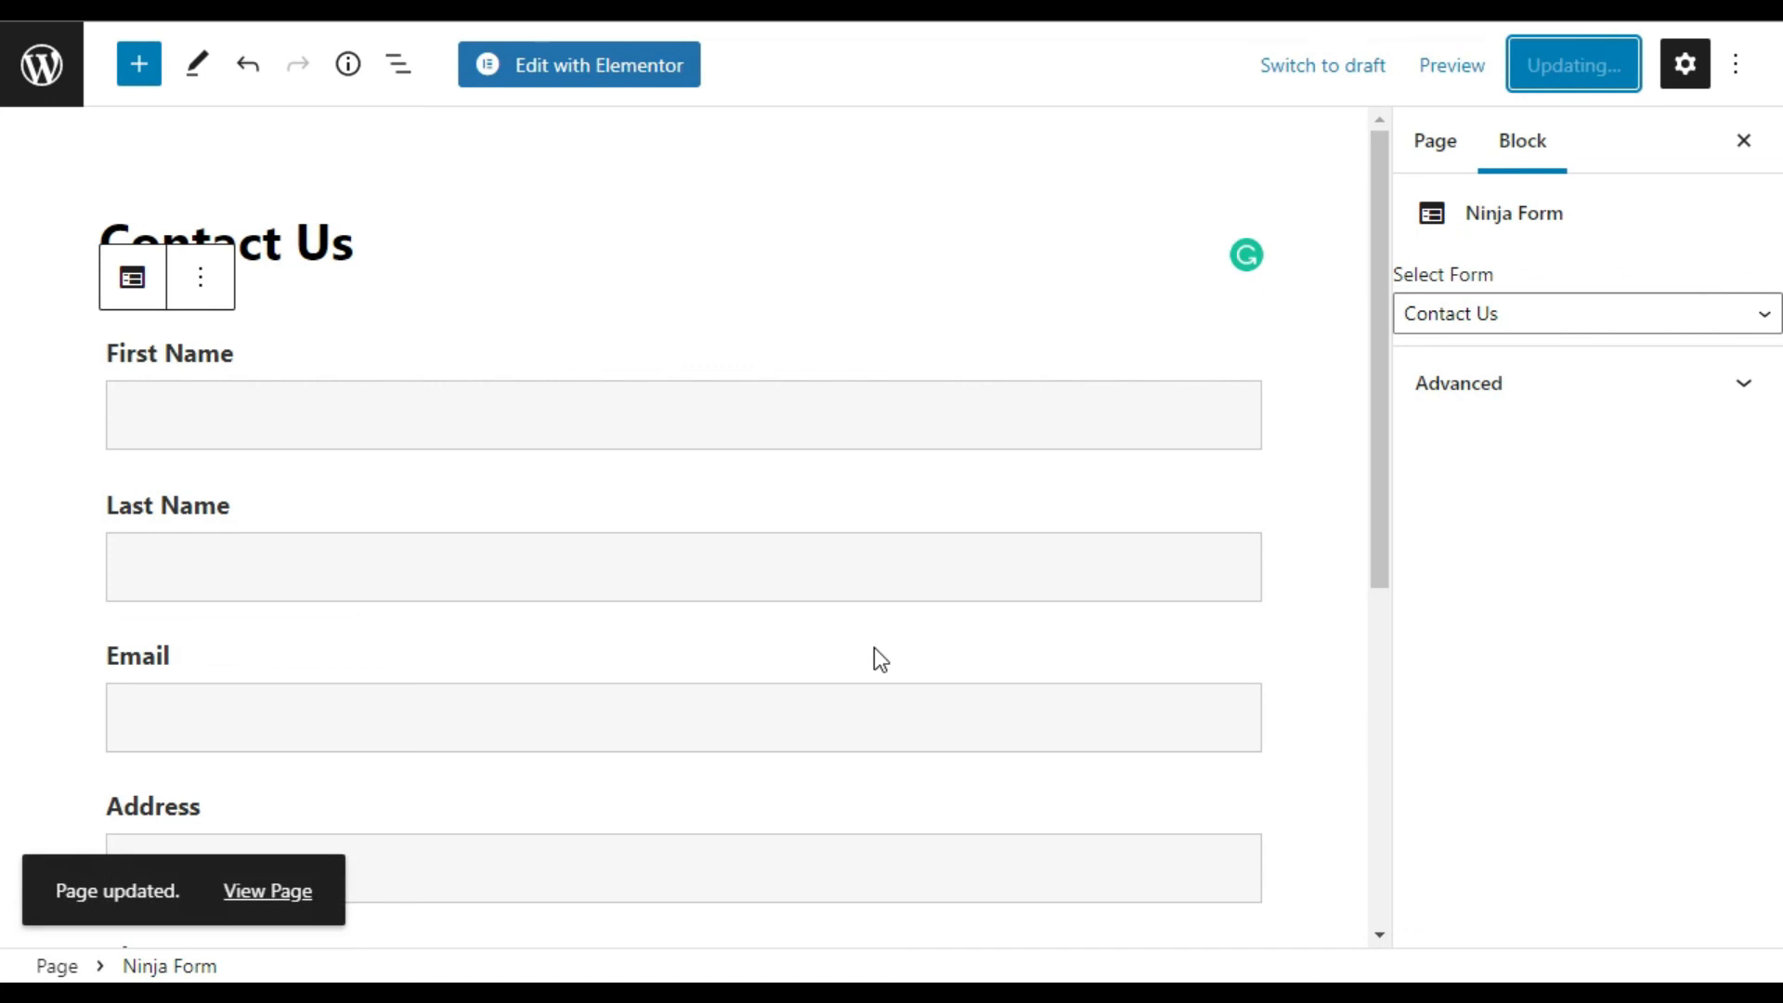
click(256, 897)
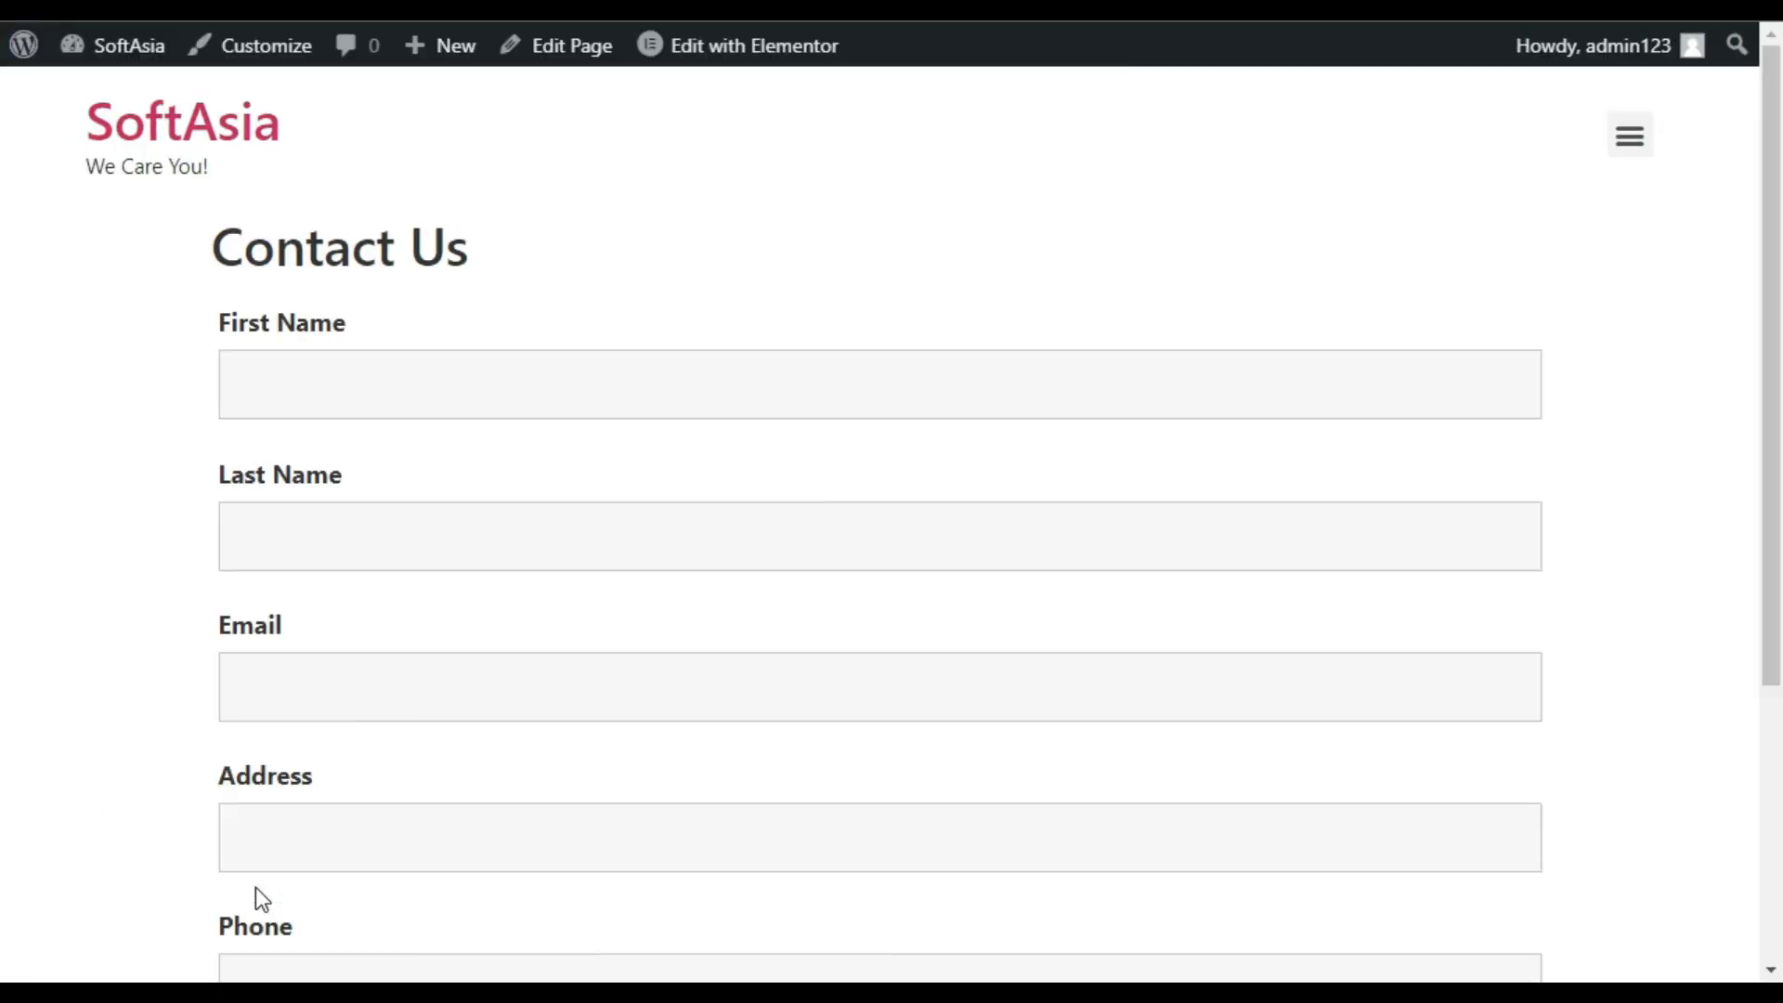
scroll(528, 521, down, 4)
scroll(704, 514, up, 4)
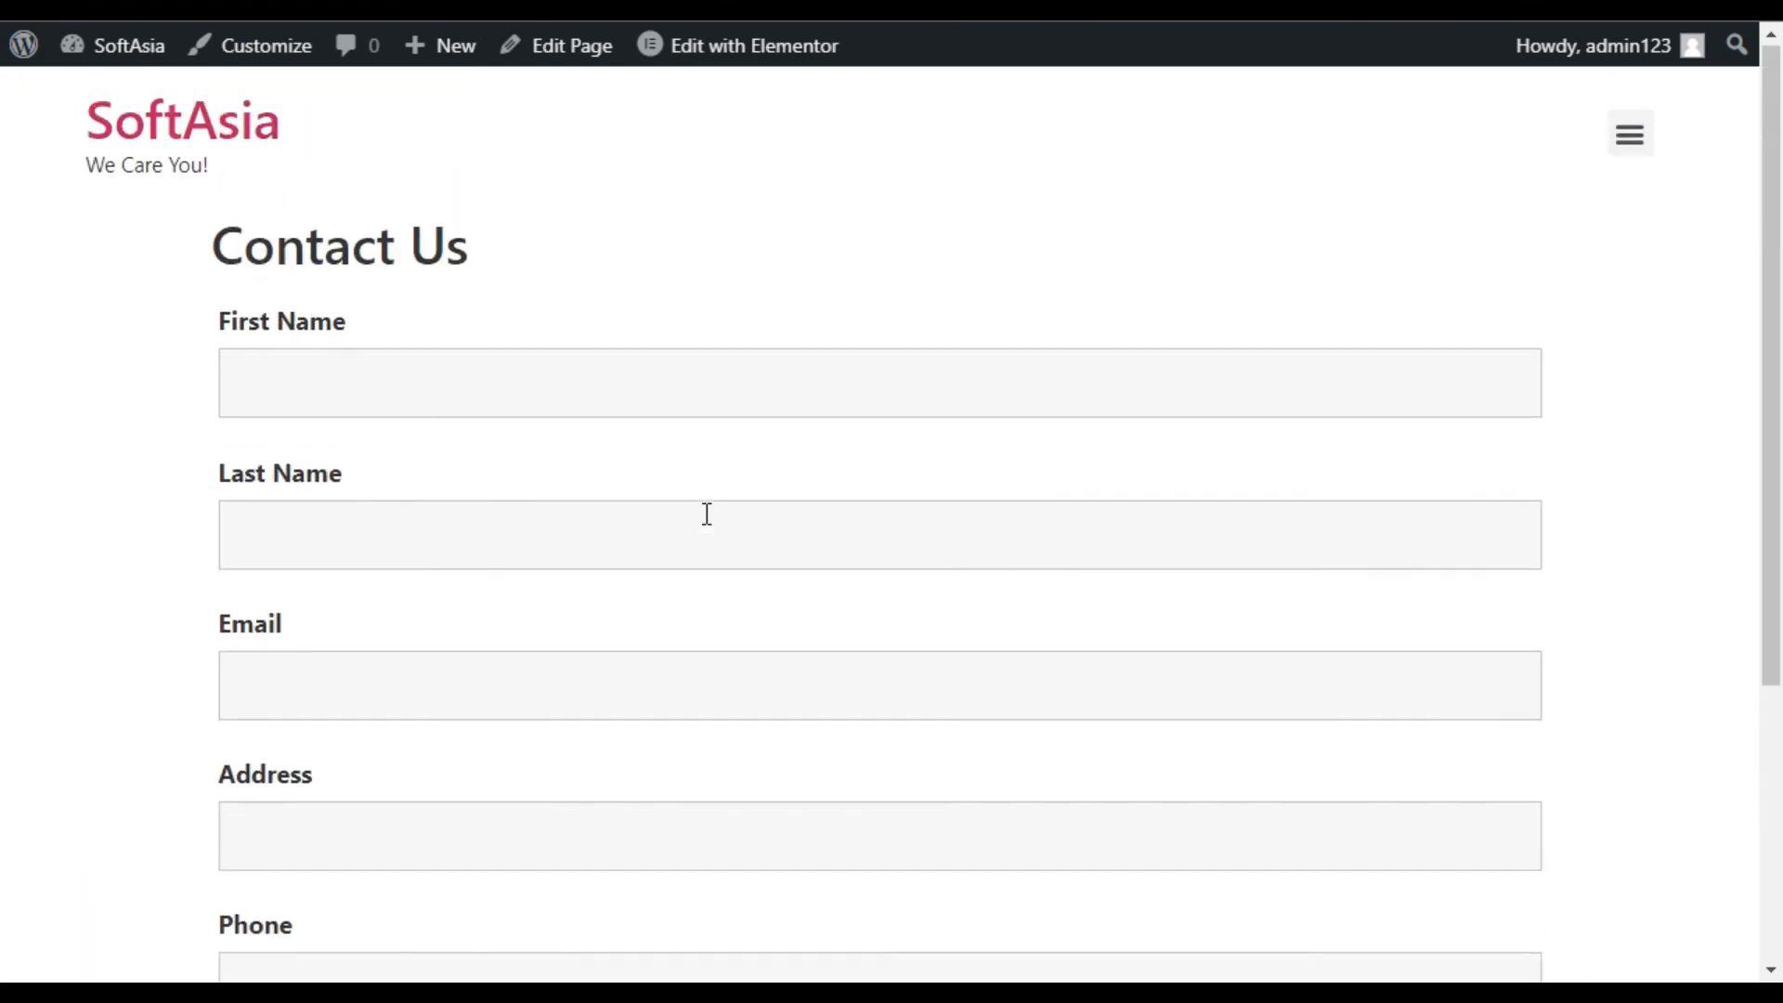
scroll(707, 513, down, 2)
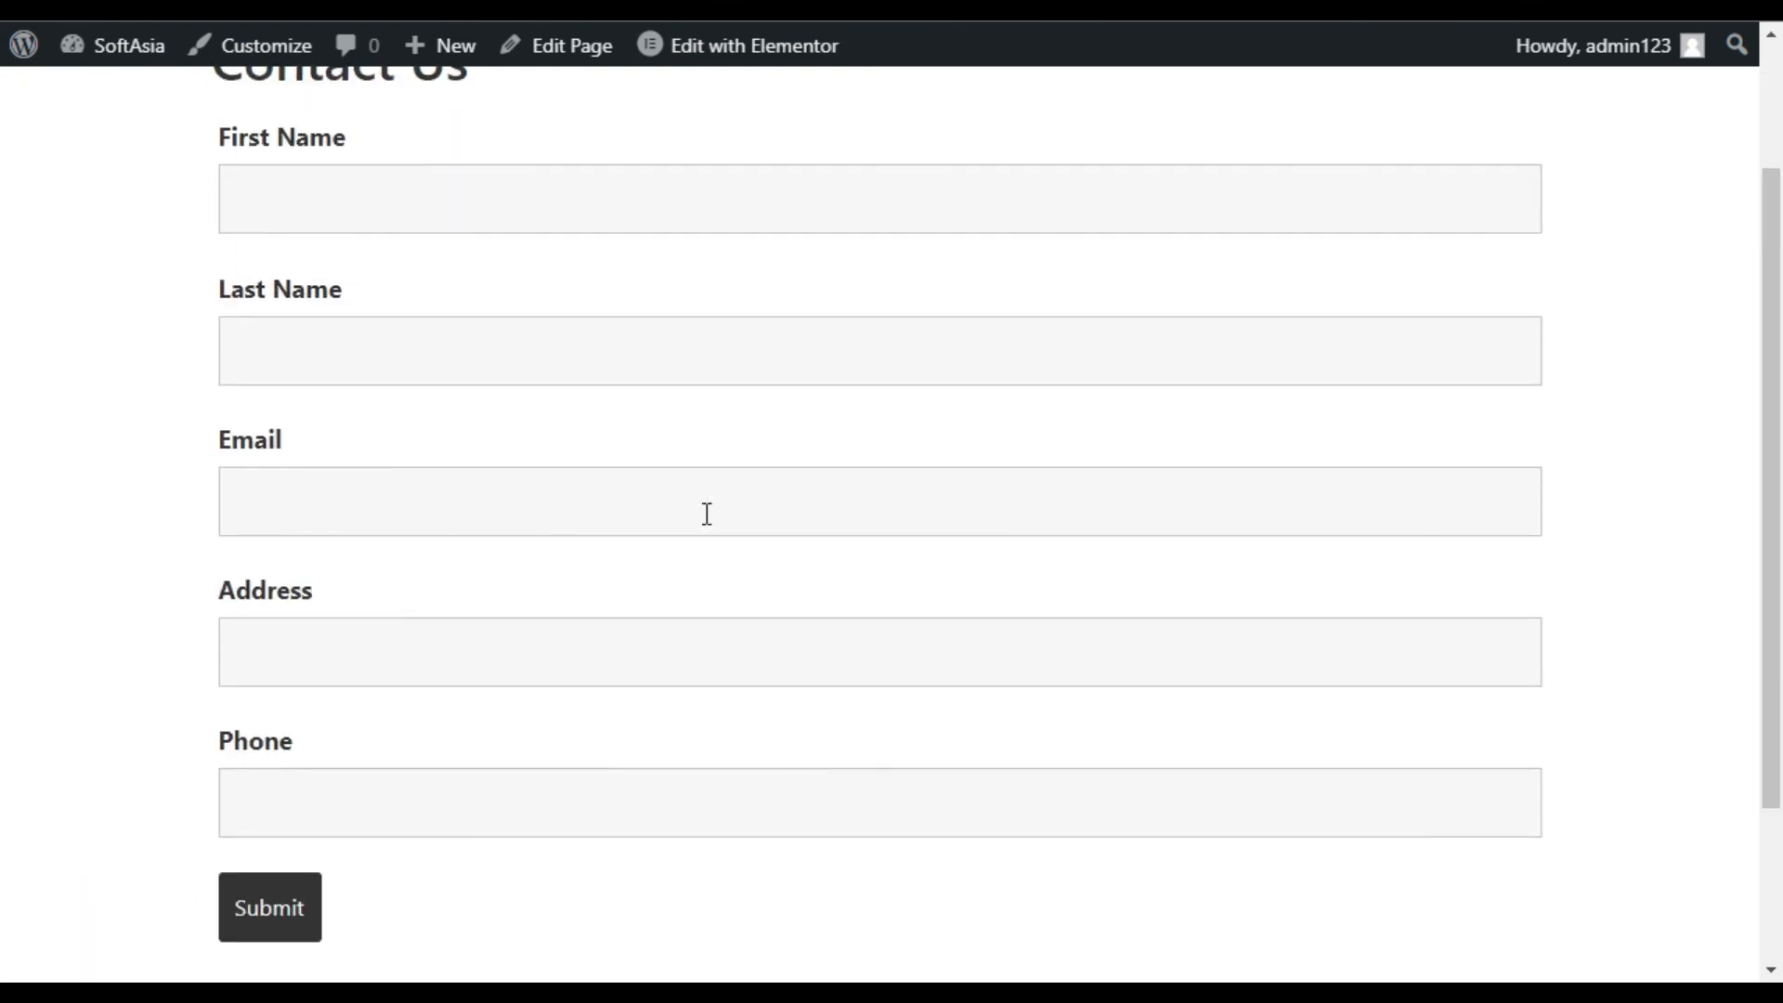